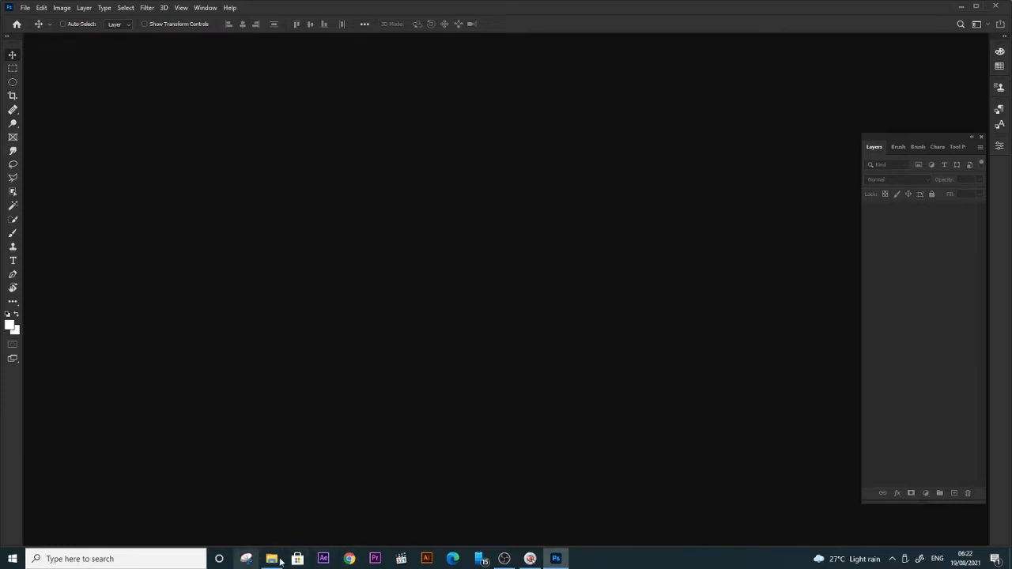
- Switch to Chrome and open google.com
click(351, 559)
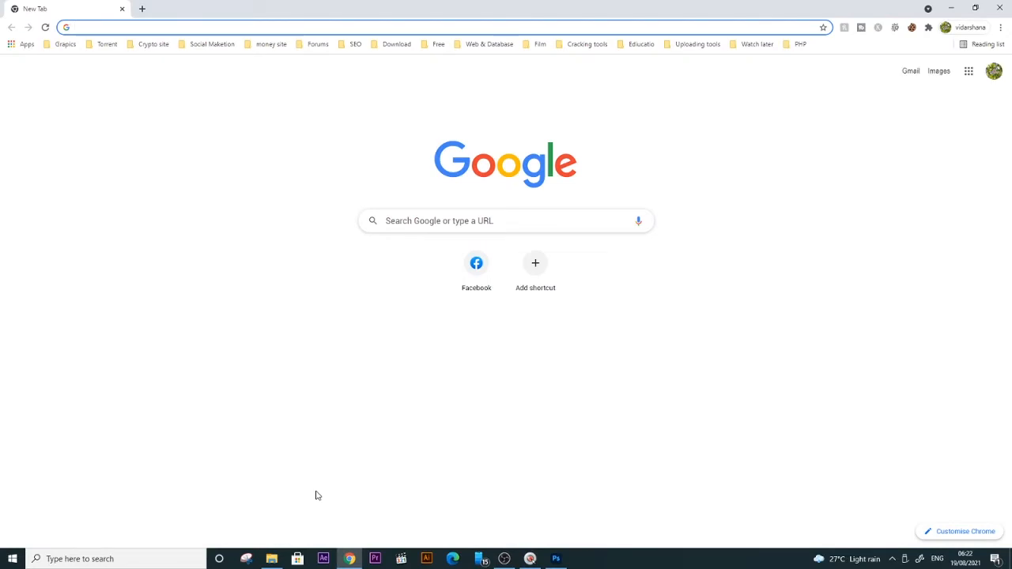
text(google.com)
key(Return)
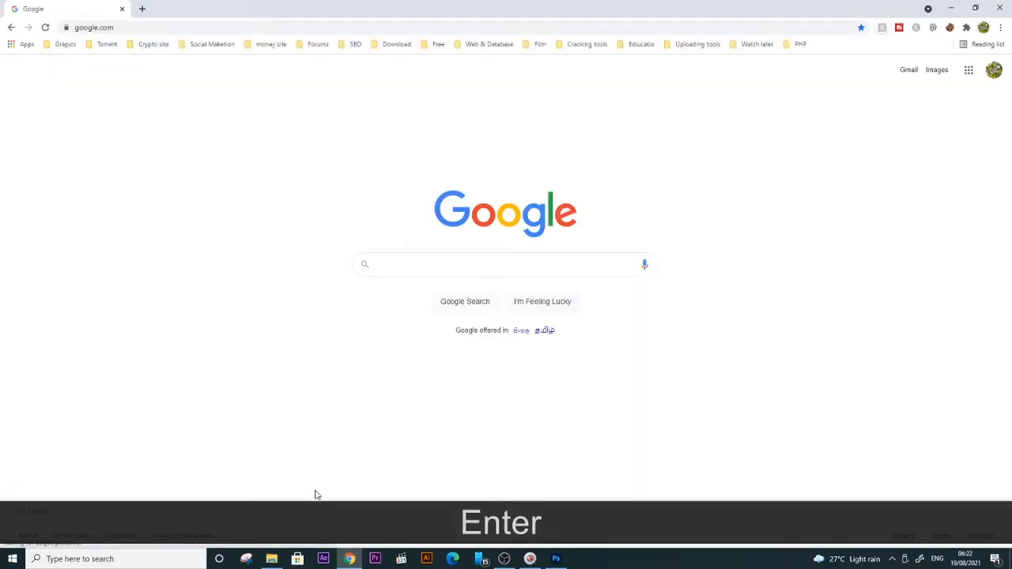
- Search Google for "pinterest" and open the Pinterest website from the results
text(pro)
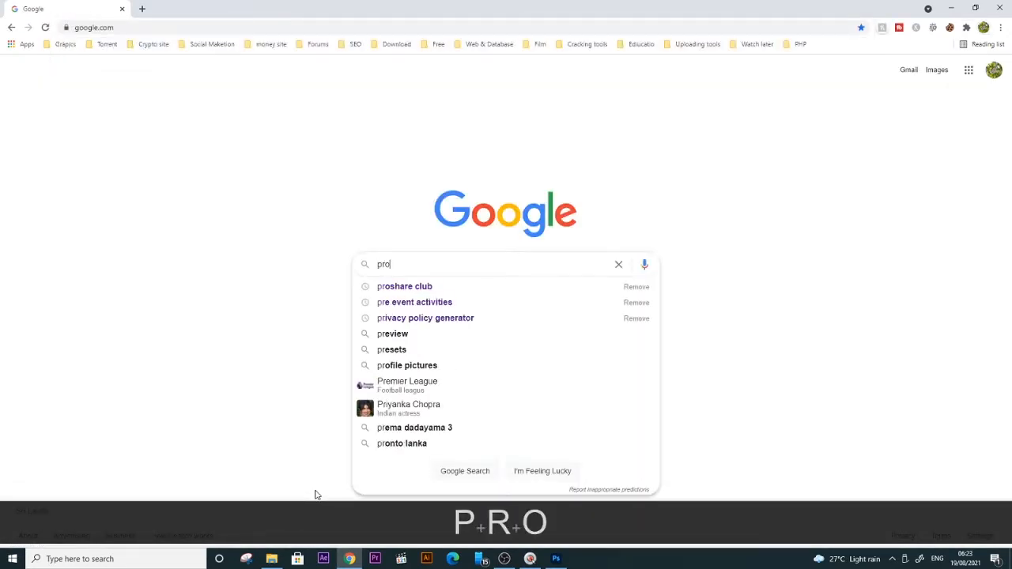
key(BackSpace)
text(i)
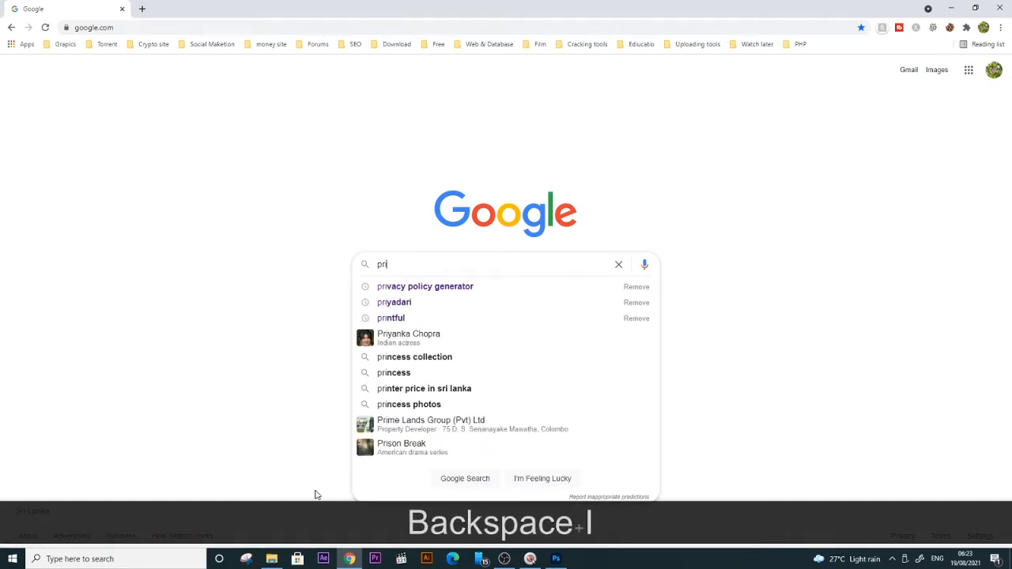
text(nte)
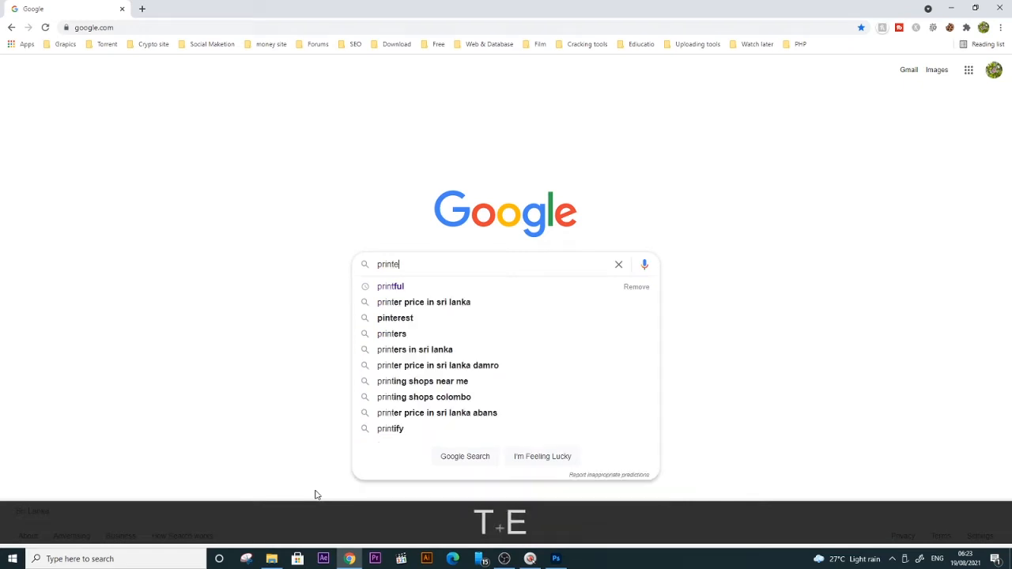
key(Down)
key(Down)
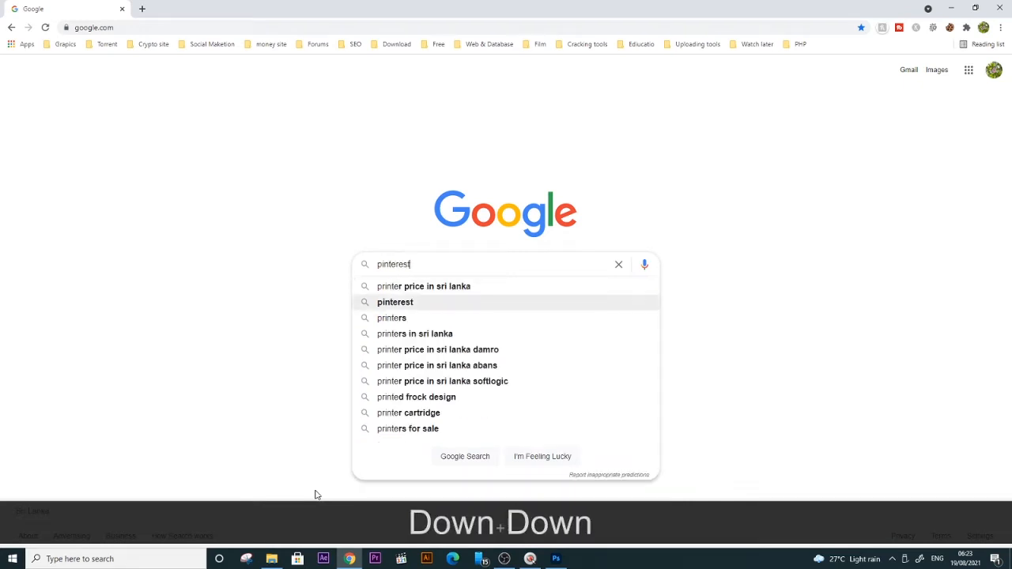
key(Return)
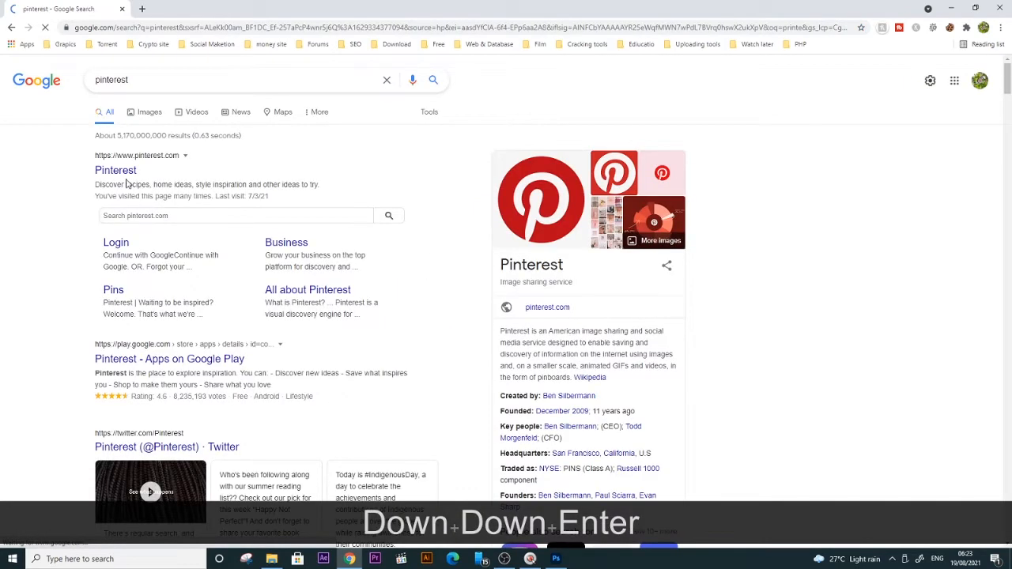
click(130, 173)
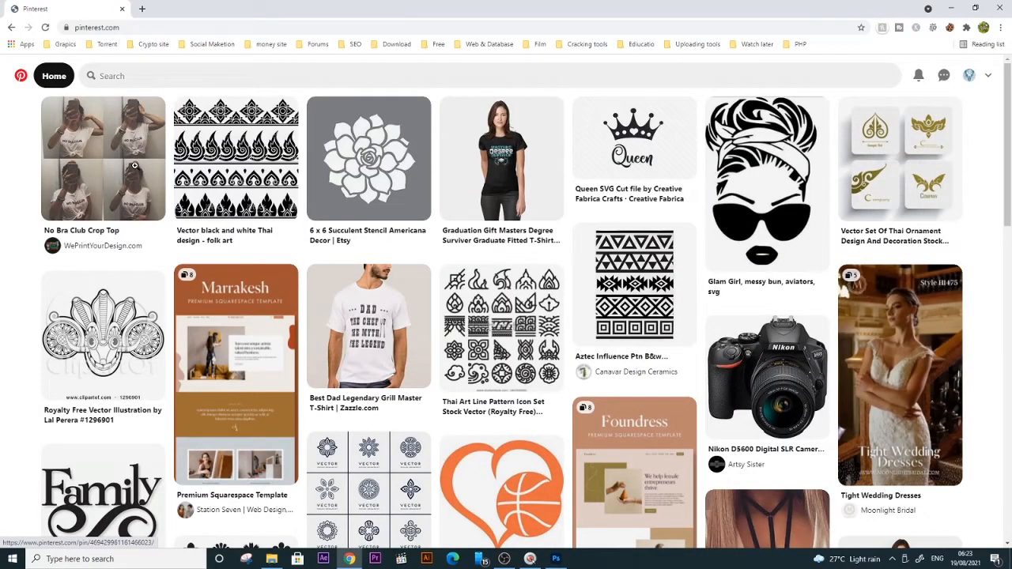
- Search Pinterest for "wedding album layout" and browse the resulting pins for layout ideas
click(249, 77)
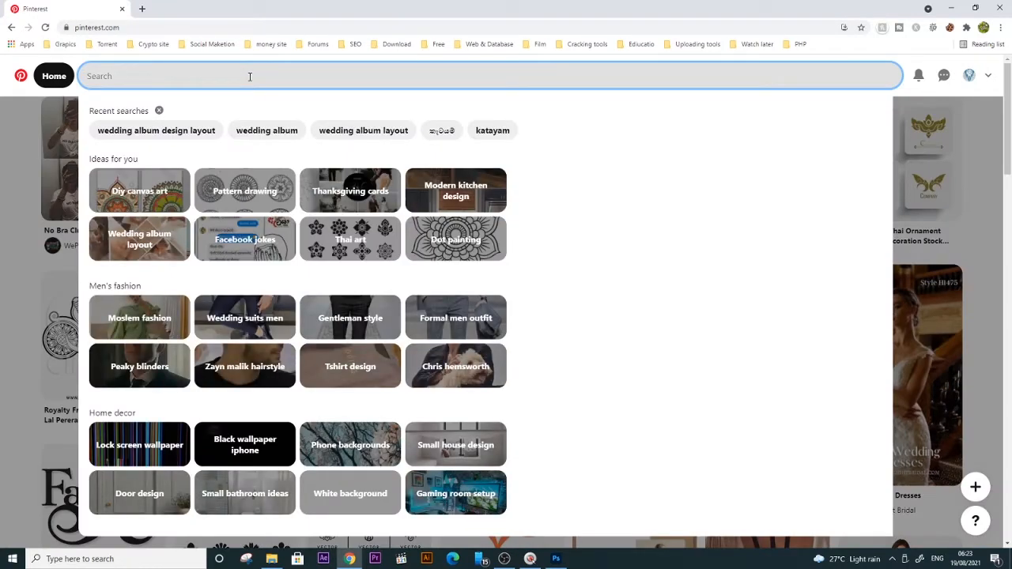
text(we)
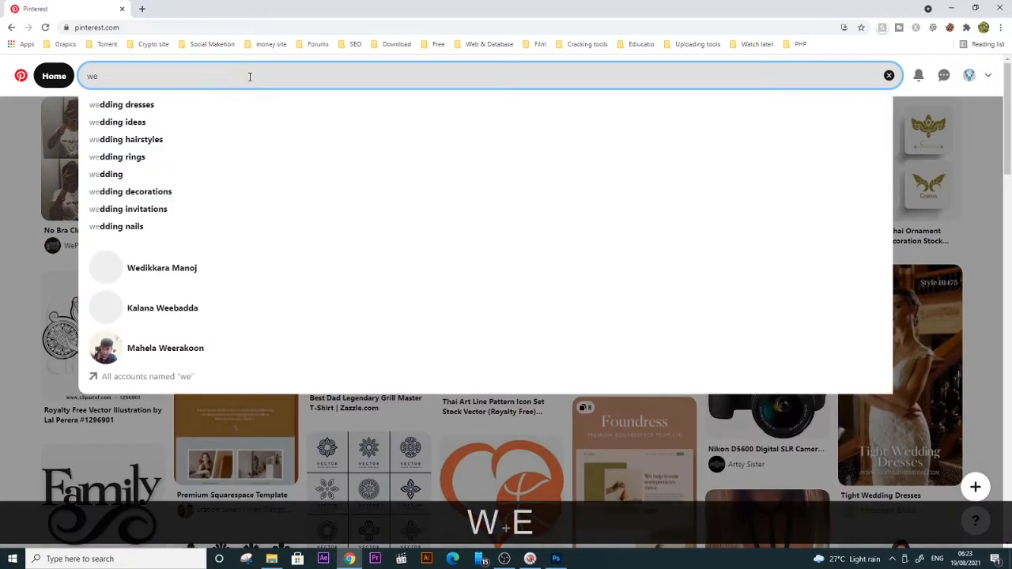
text(dd)
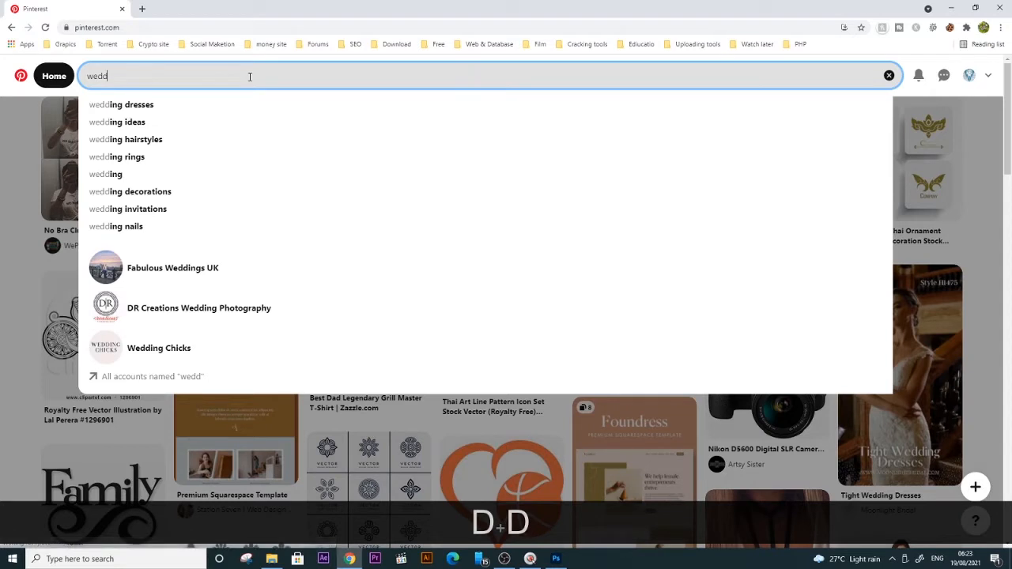
text(ing )
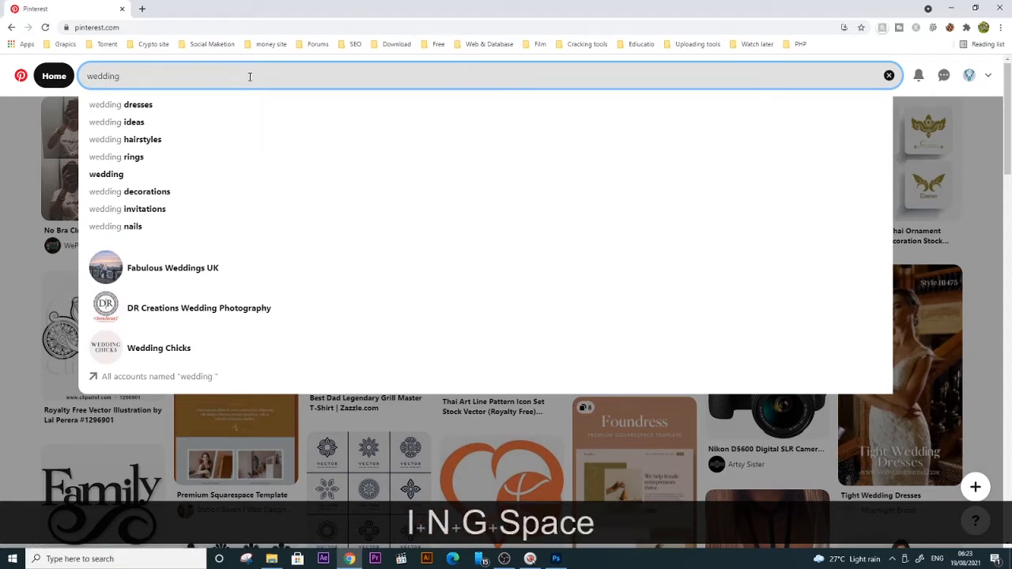
text(albu)
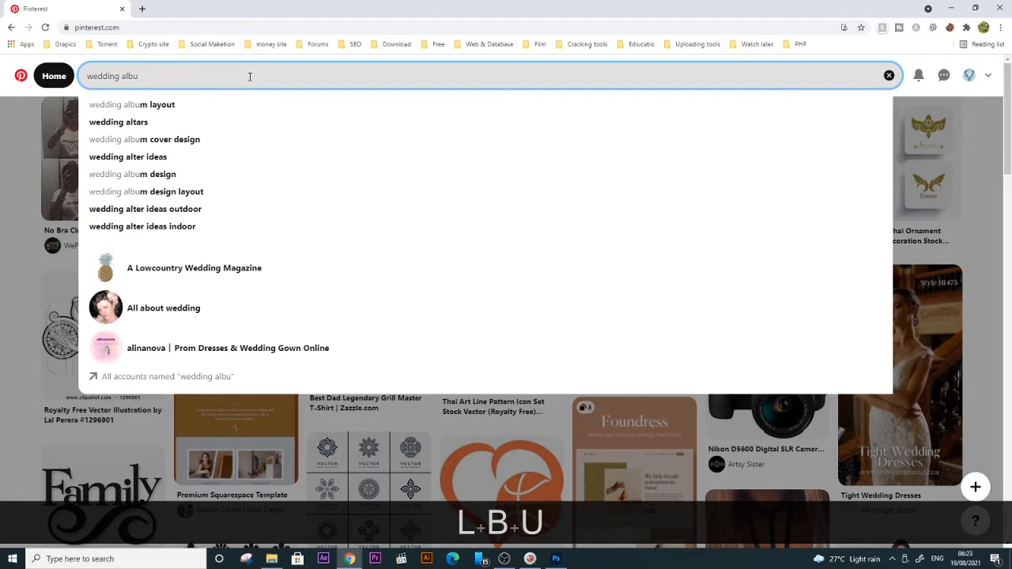
key(Down)
key(Return)
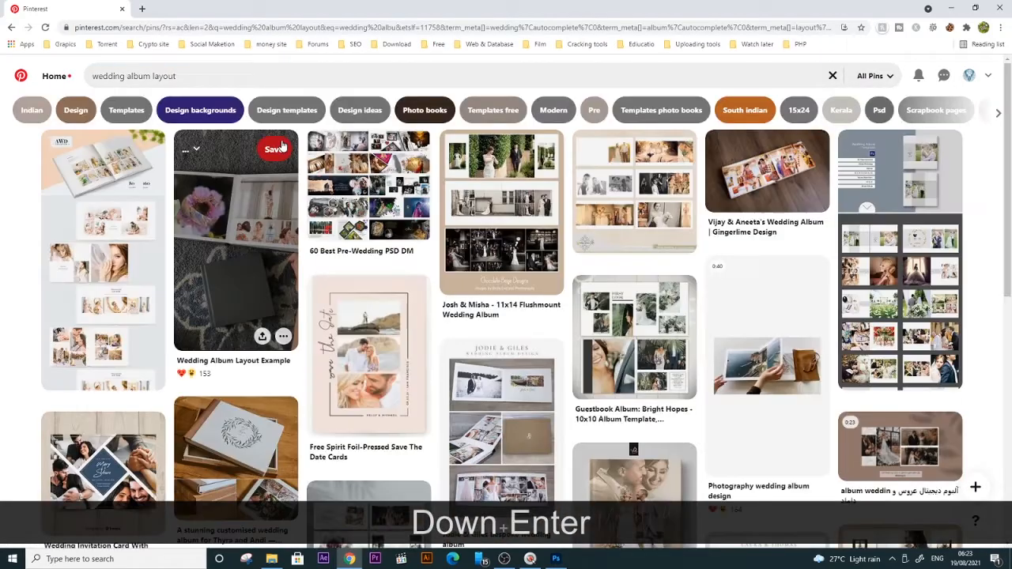
scroll(541, 223, down, 1)
scroll(542, 223, down, 5)
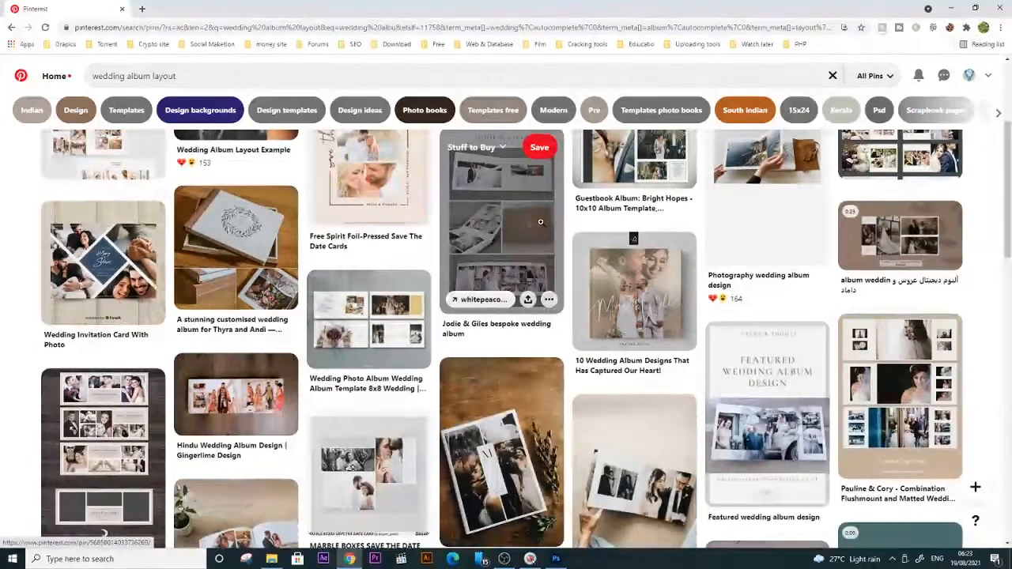
scroll(541, 224, down, 2)
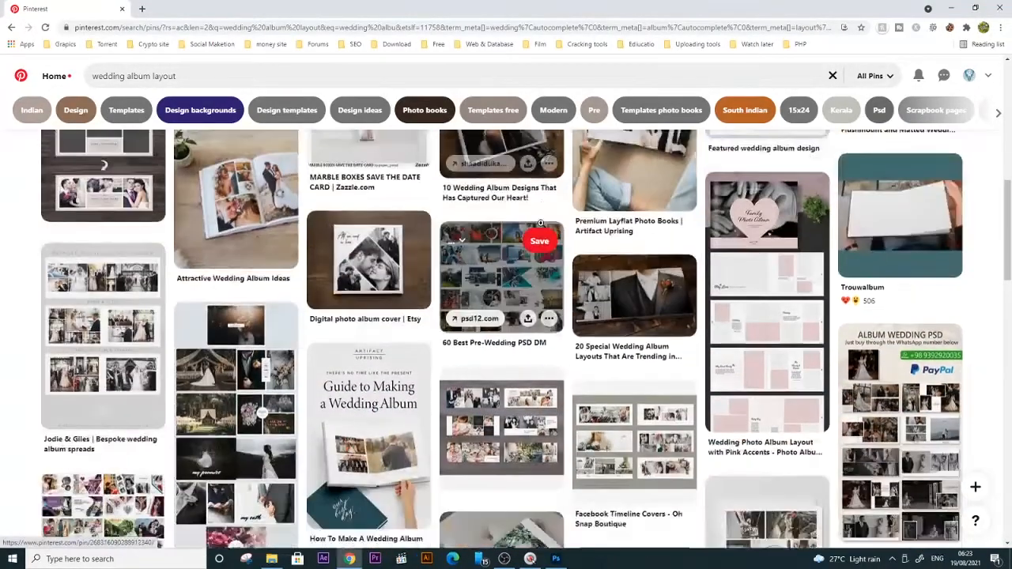
scroll(541, 224, down, 10)
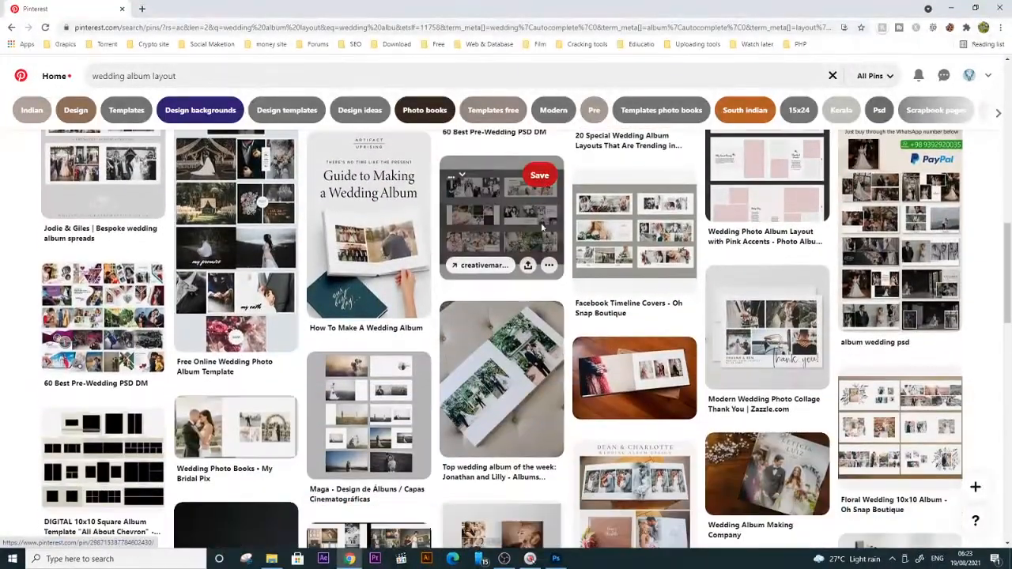
scroll(541, 224, down, 10)
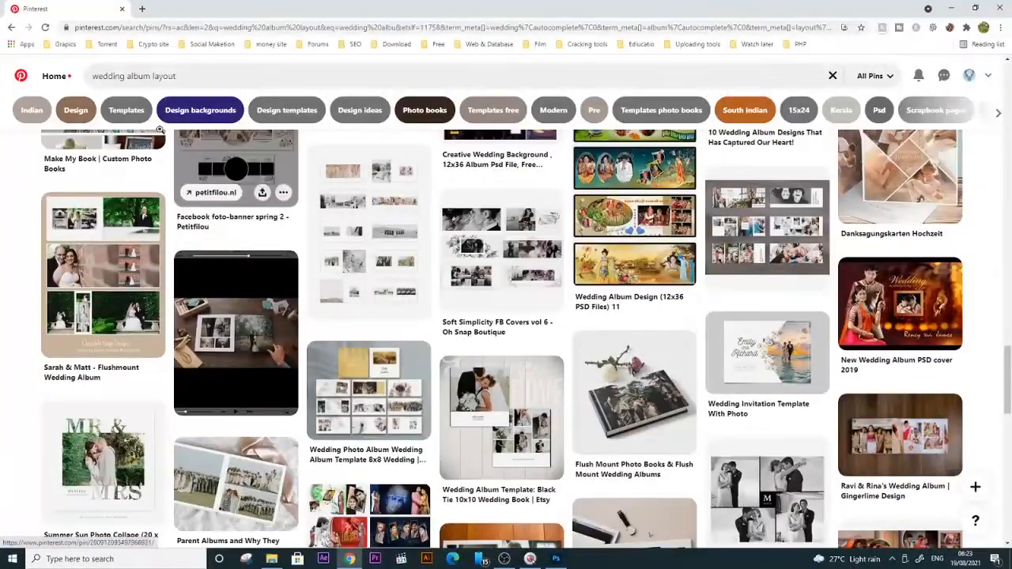
- Replace the Pinterest search with the suggested query "photo collage template"
drag(177, 76, 113, 76)
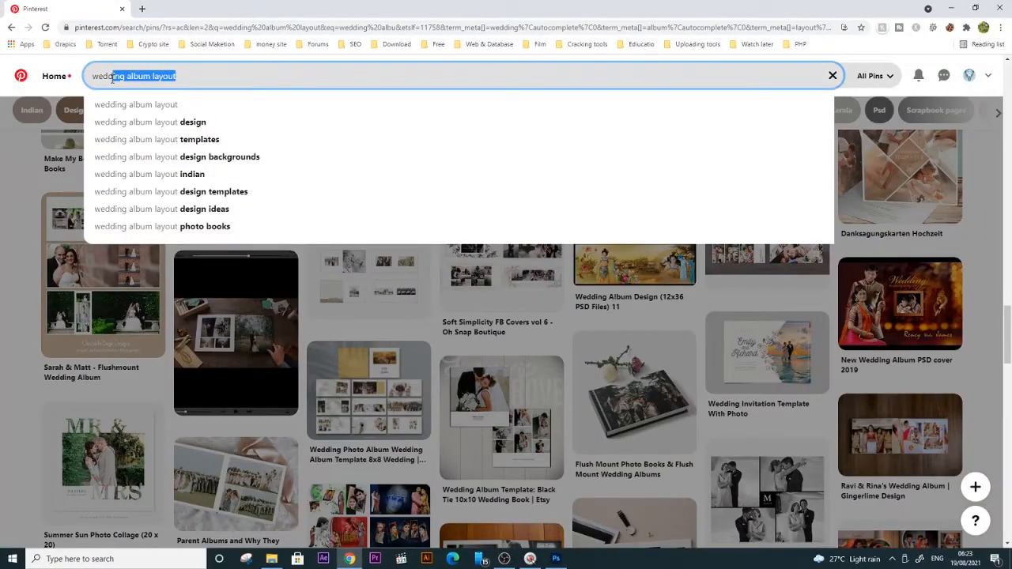
key(BackSpace)
key(BackSpace)
key(BackSpace)
key(BackSpace)
key(BackSpace)
text(p)
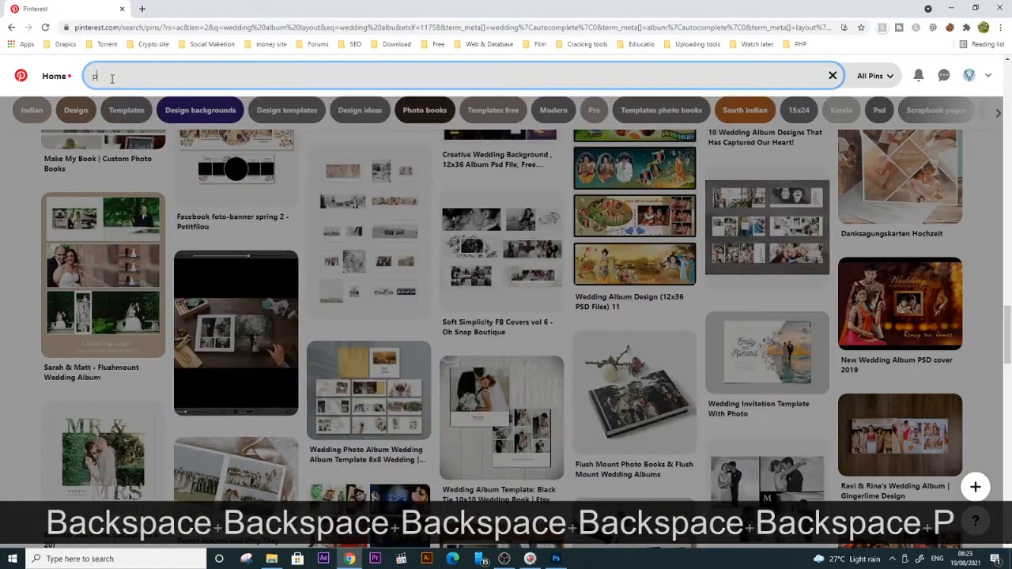
text(ho)
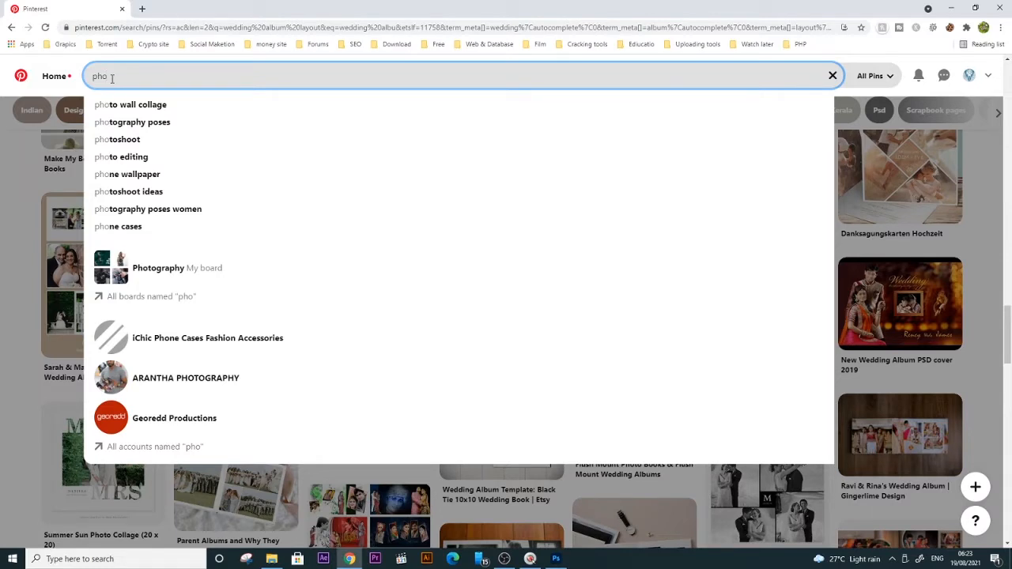
text(to )
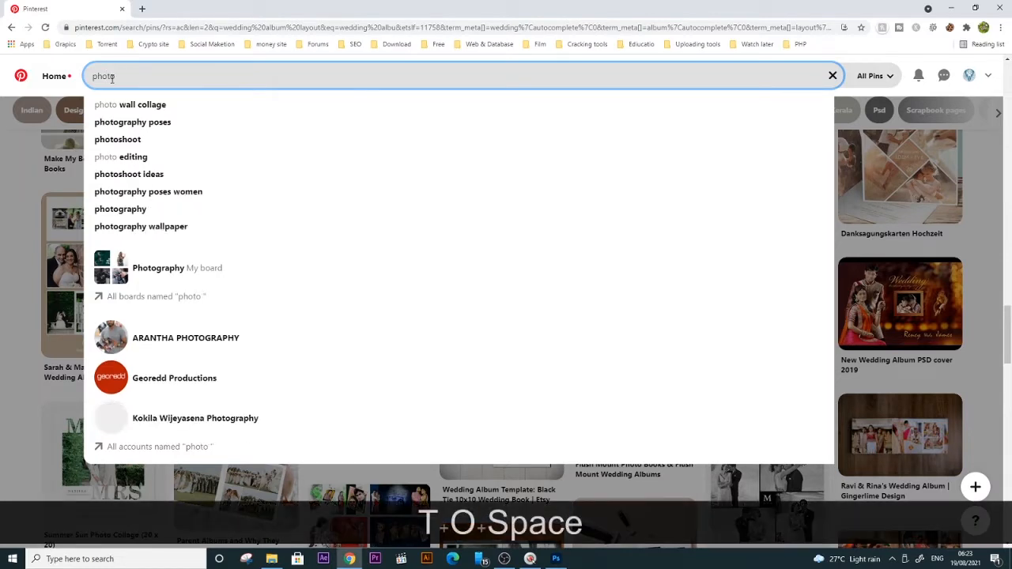
text(coll)
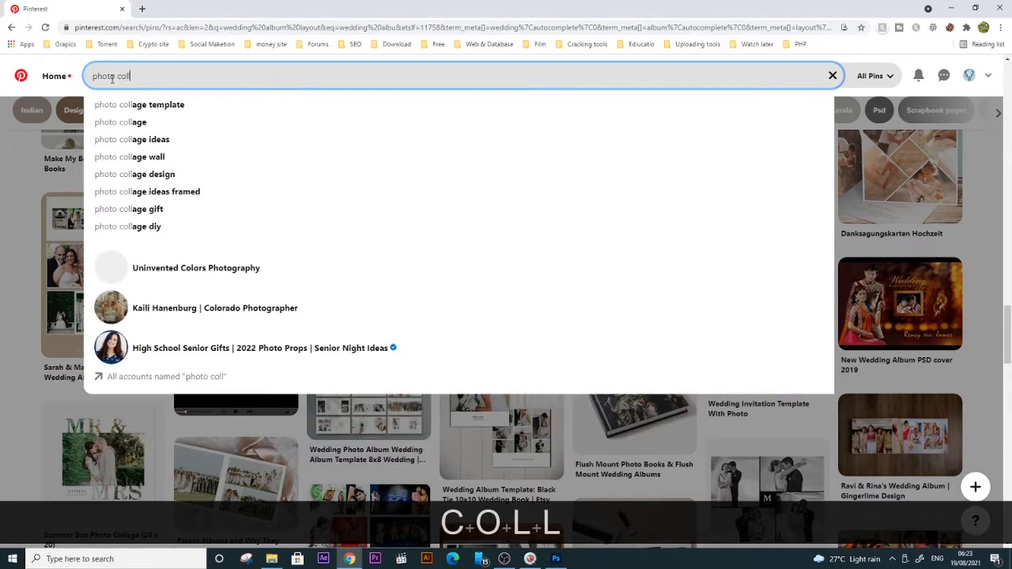
key(Down)
key(Return)
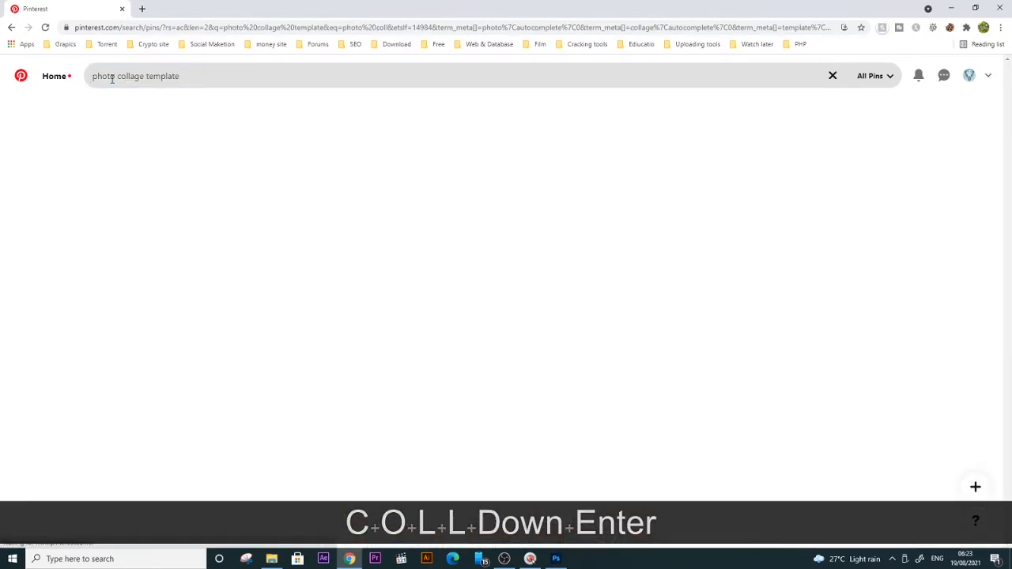
- Browse the photo collage template pins, including those for "photo collage ideas creative template", for a suitable layout
scroll(383, 195, down, 10)
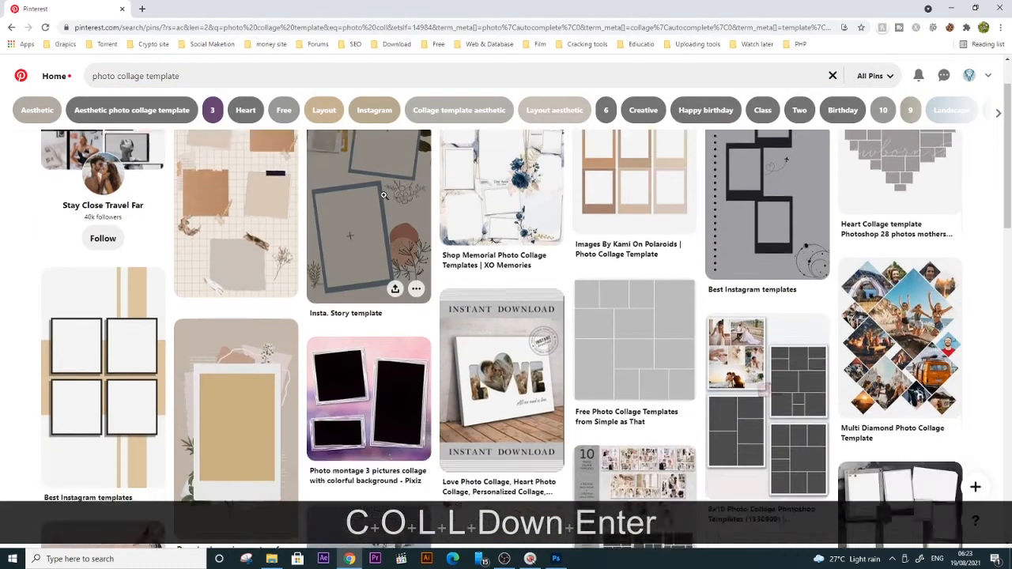
scroll(384, 195, down, 10)
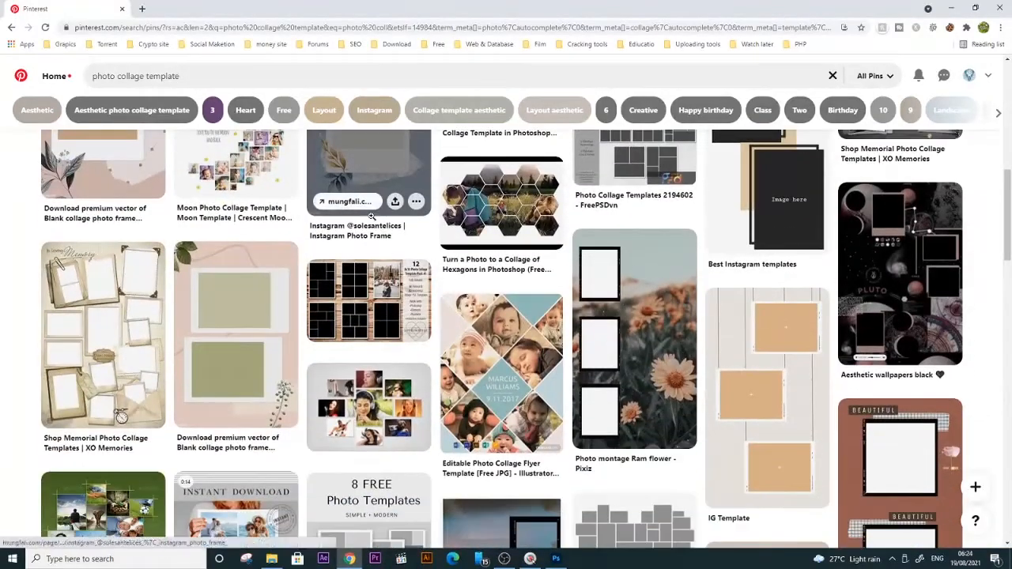
scroll(370, 225, down, 2)
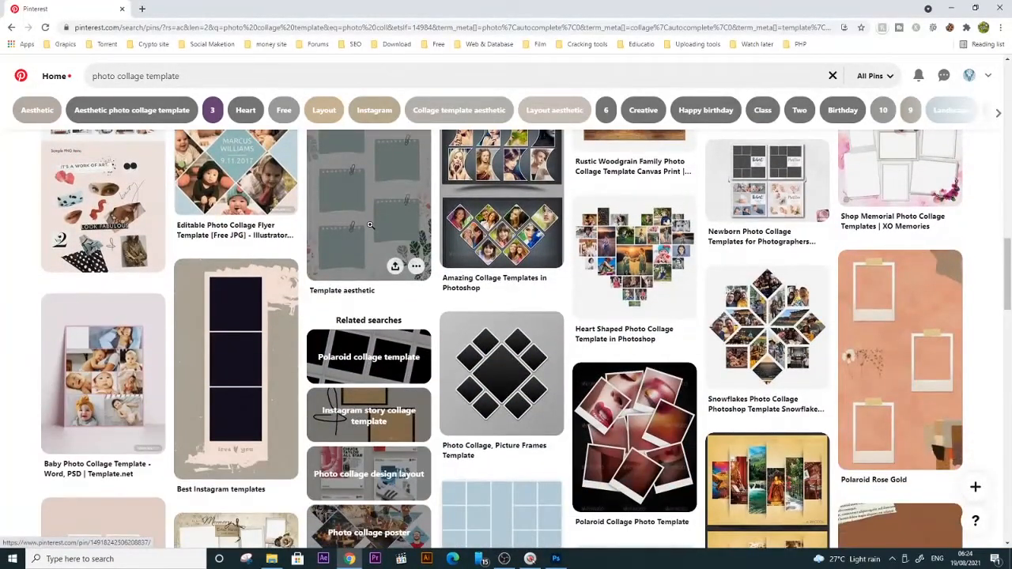
scroll(369, 226, down, 5)
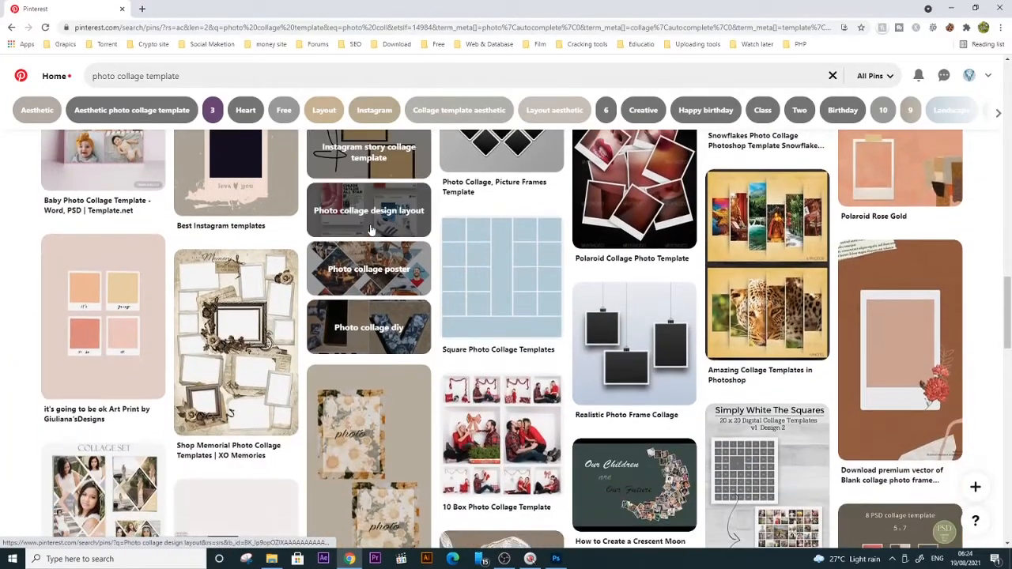
scroll(369, 227, down, 15)
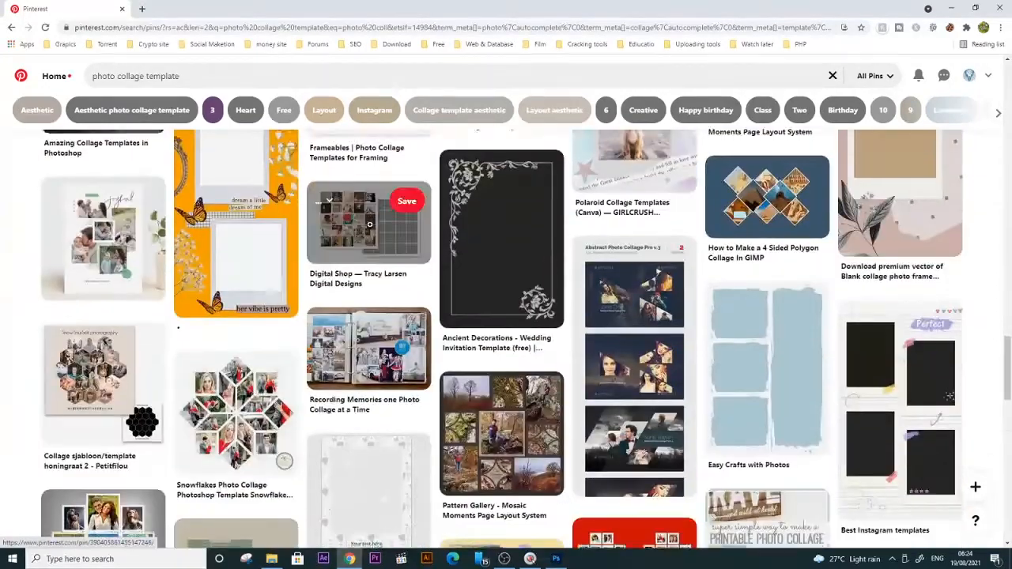
scroll(370, 225, down, 4)
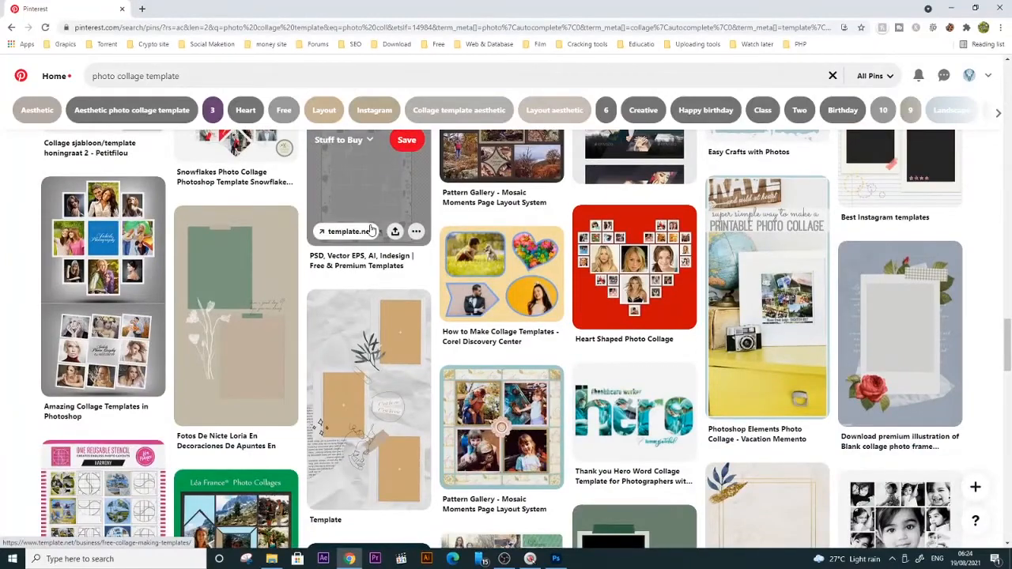
scroll(370, 229, down, 2)
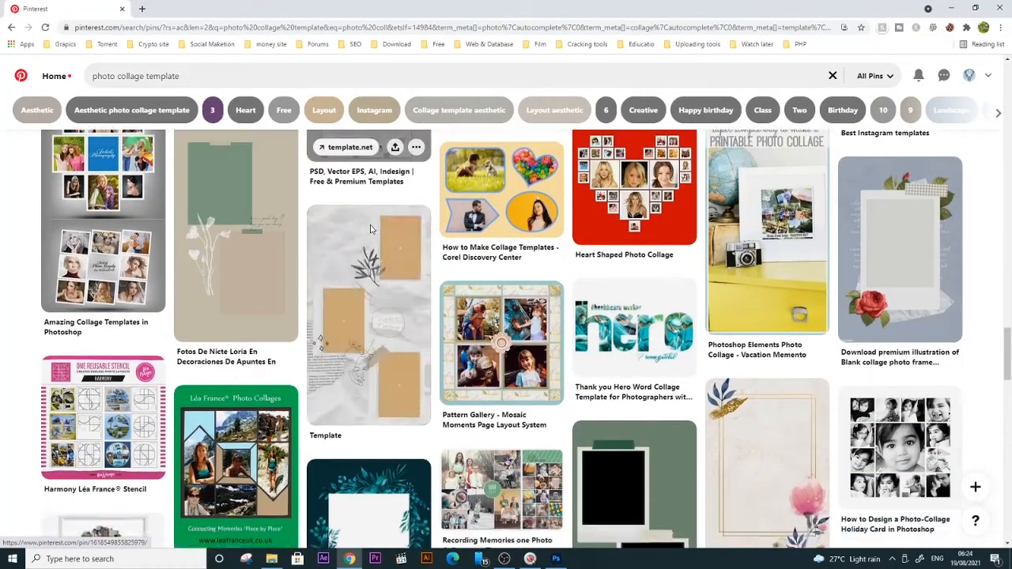
scroll(370, 229, down, 2)
scroll(370, 230, down, 7)
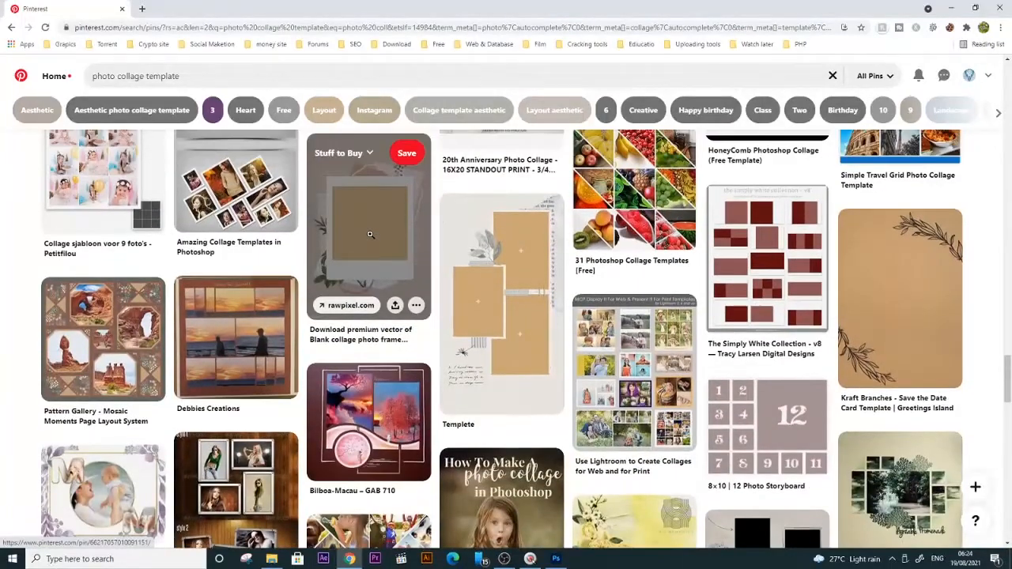
scroll(370, 234, down, 3)
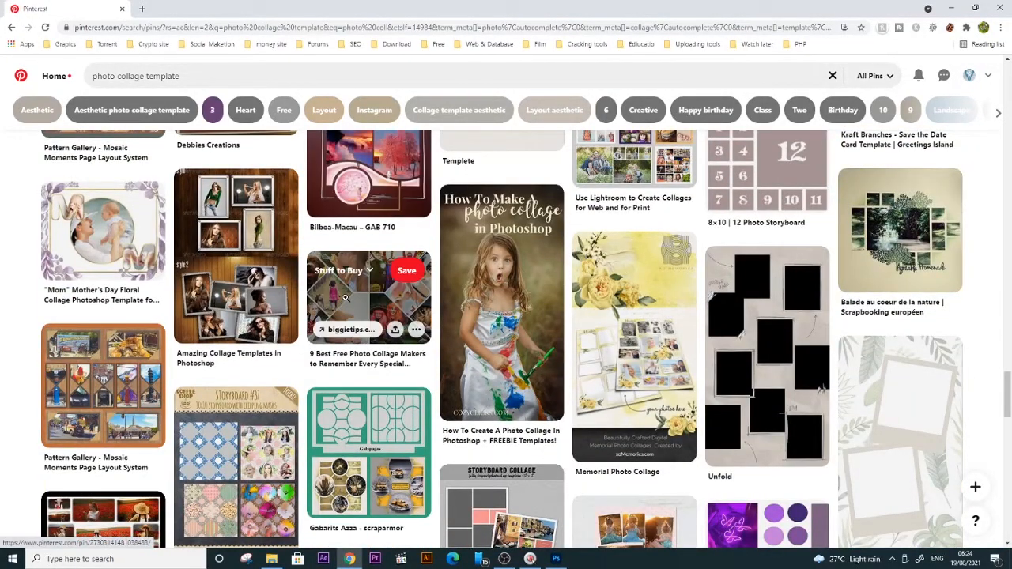
scroll(345, 297, down, 1)
scroll(345, 298, down, 5)
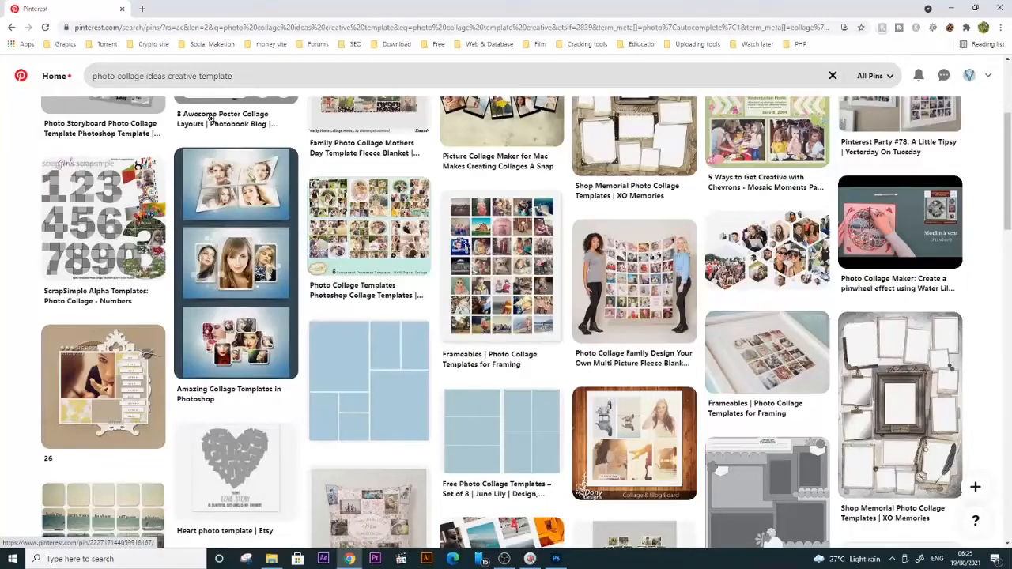
scroll(211, 119, down, 4)
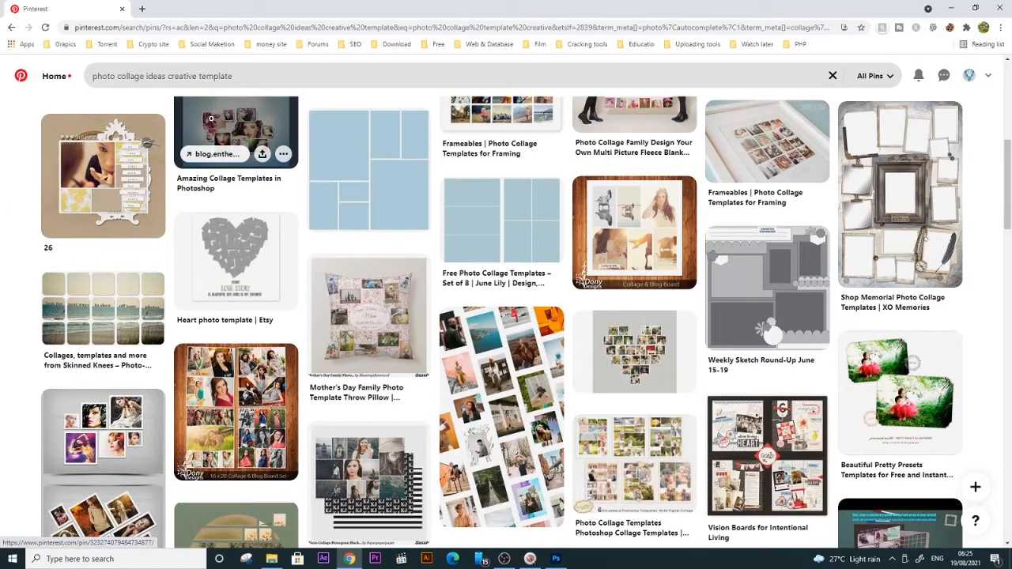
- Open the light blue eight-cell collage template pin and copy its image
scroll(211, 119, up, 2)
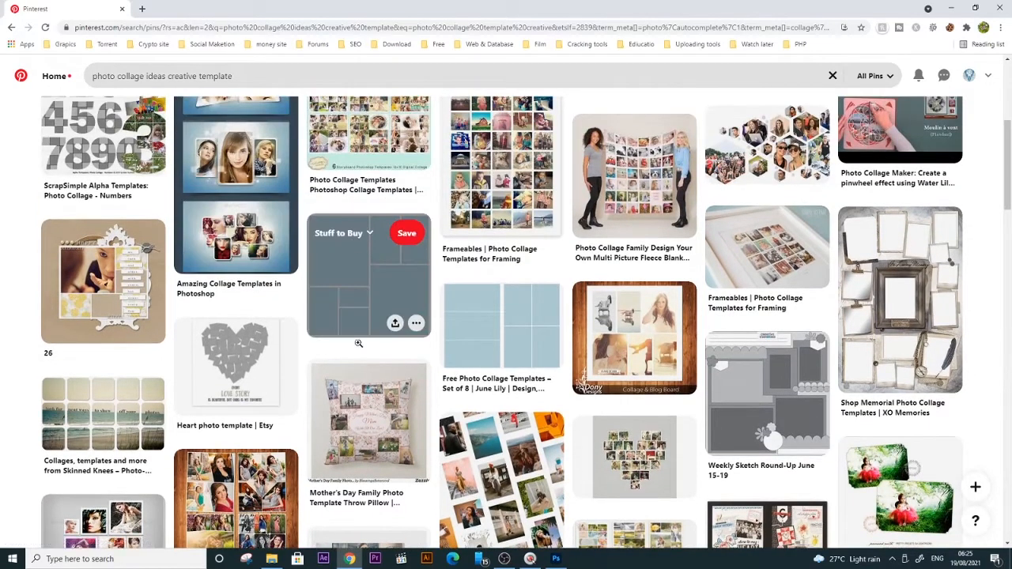
click(342, 294)
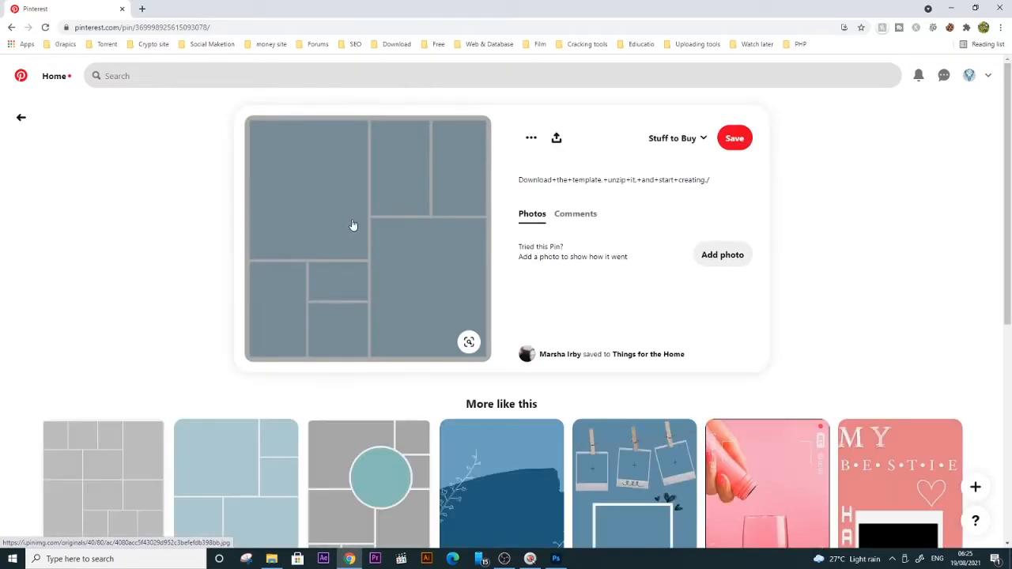
scroll(359, 253, down, 4)
scroll(359, 250, up, 4)
right_click(339, 183)
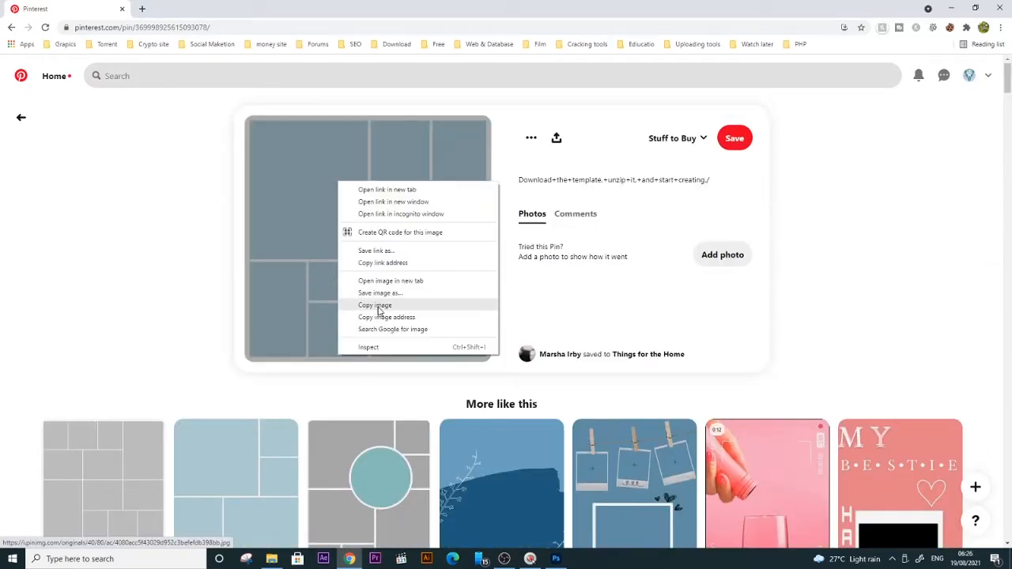
click(379, 307)
- Switch to Photoshop and create a new white document 12 inches wide and 12 inches high
click(556, 559)
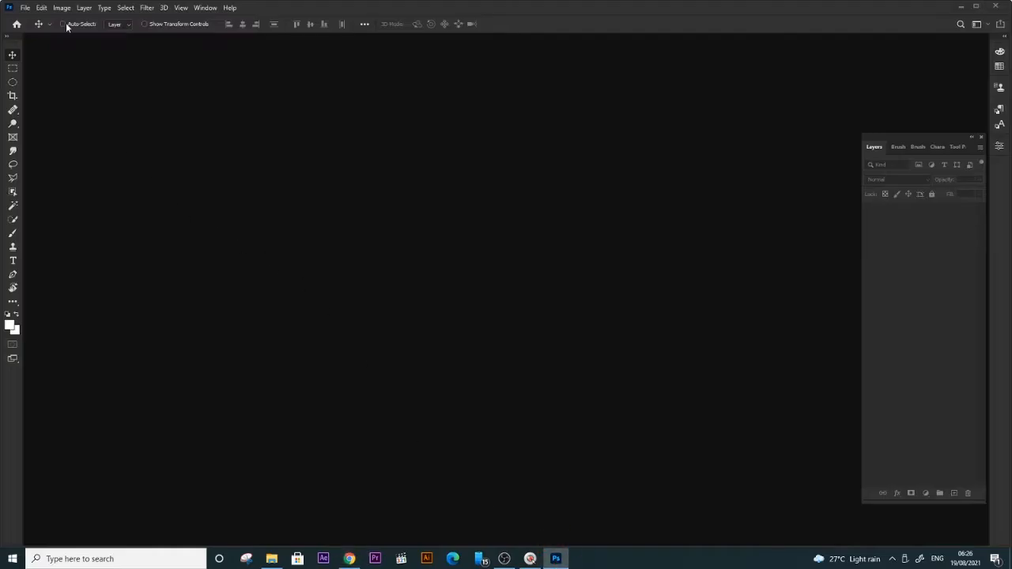
click(28, 8)
click(36, 22)
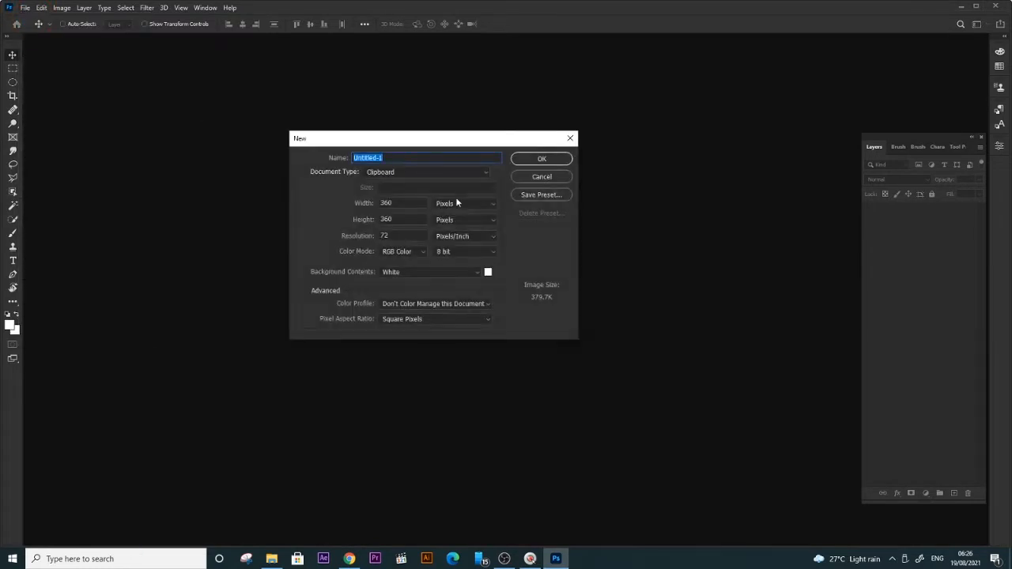
key(alt+Tab)
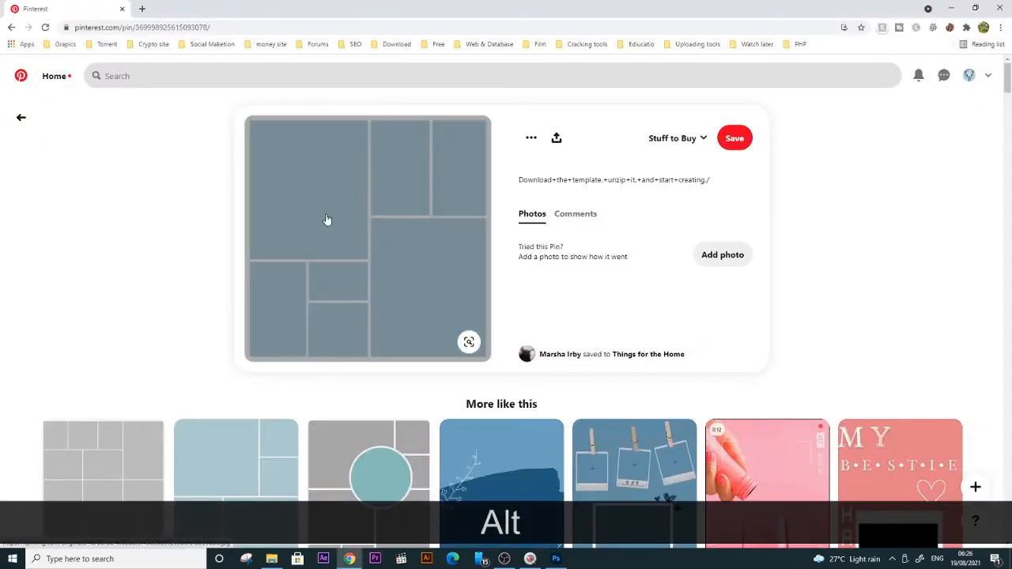
key(alt+Tab)
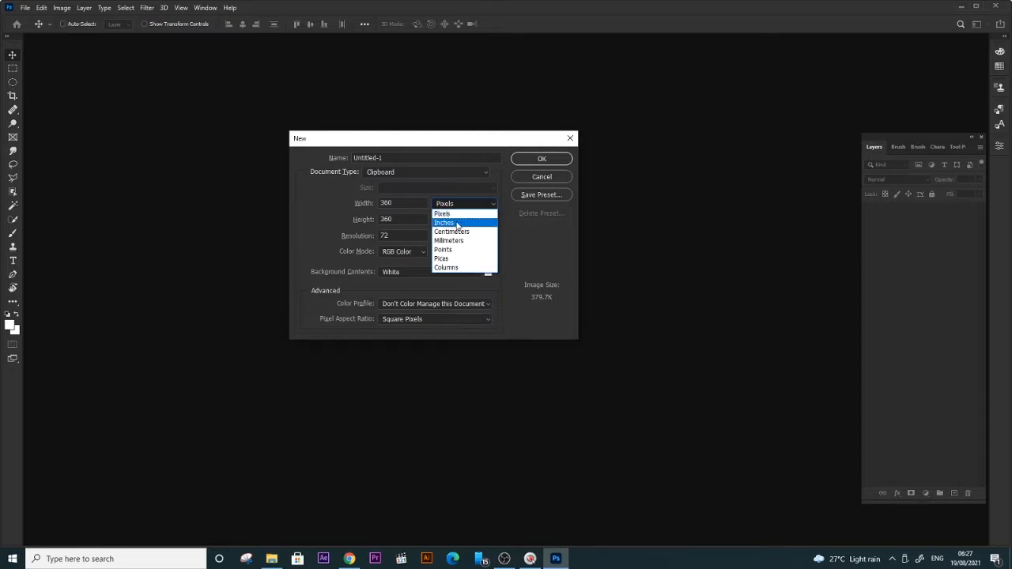
click(455, 224)
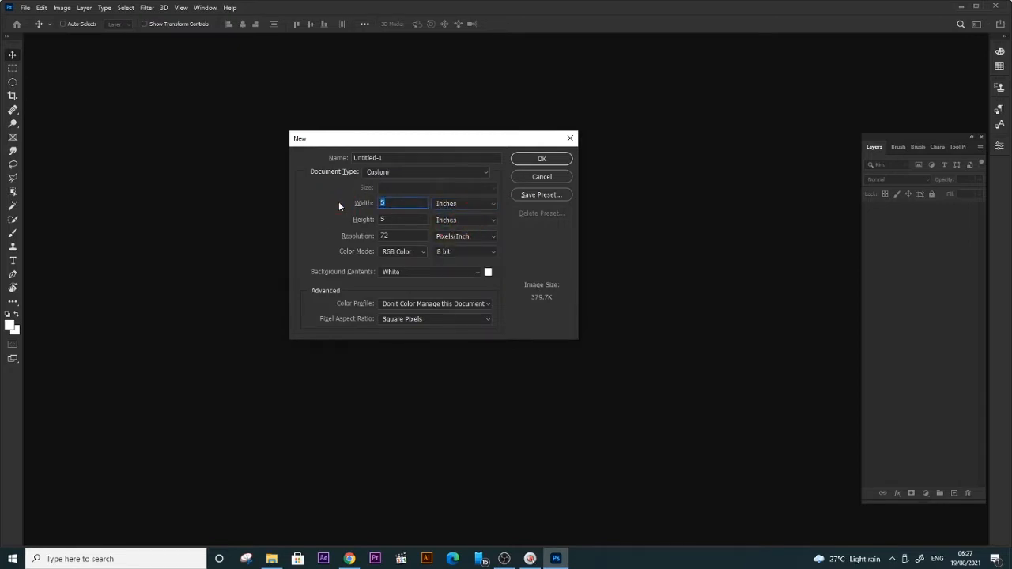
text(12)
click(399, 219)
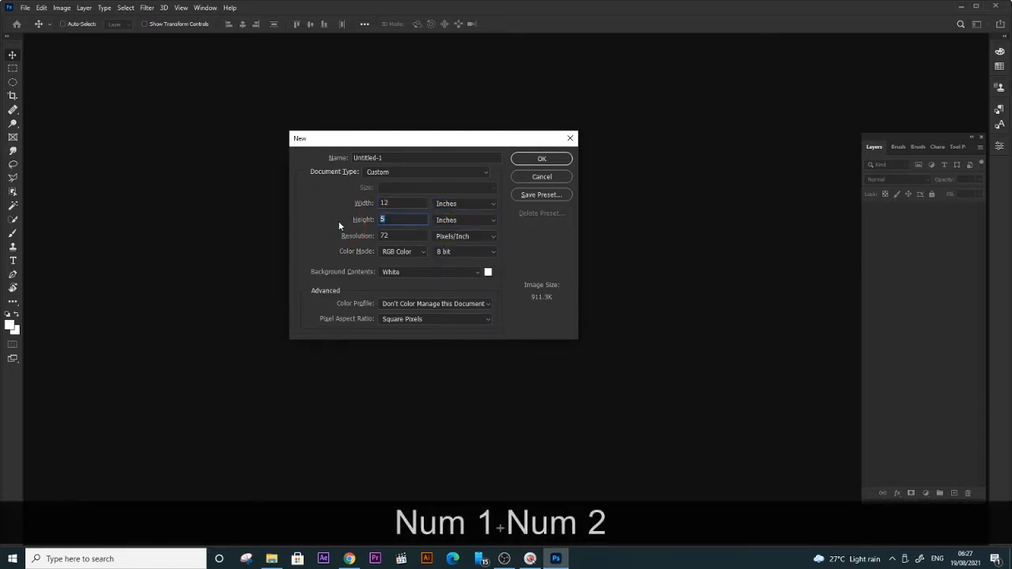
text(12)
key(Return)
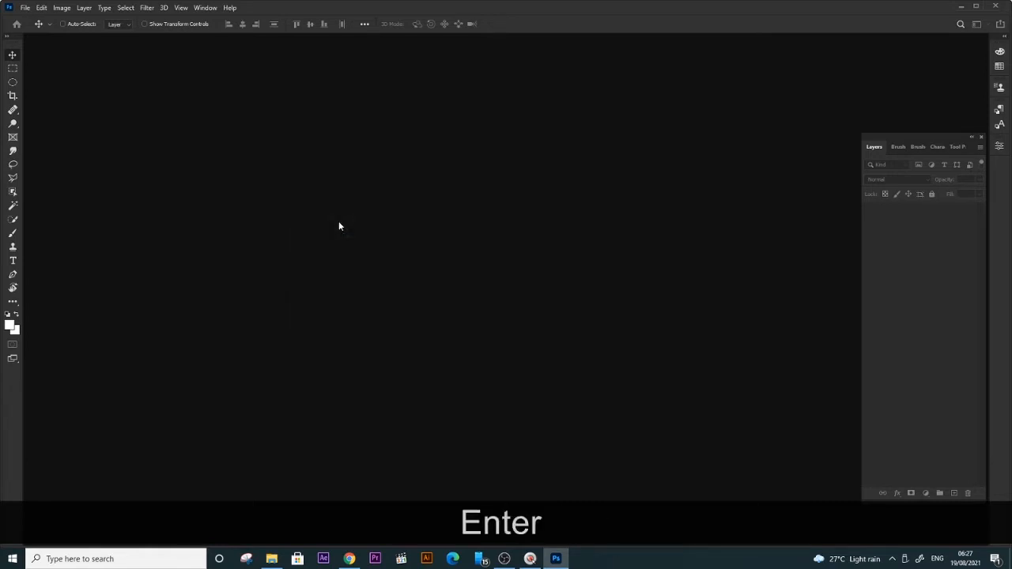
- Paste the copied collage template and scale it up from the canvas's upper-left corner to fill the canvas
key(ctrl+KP_Subtract)
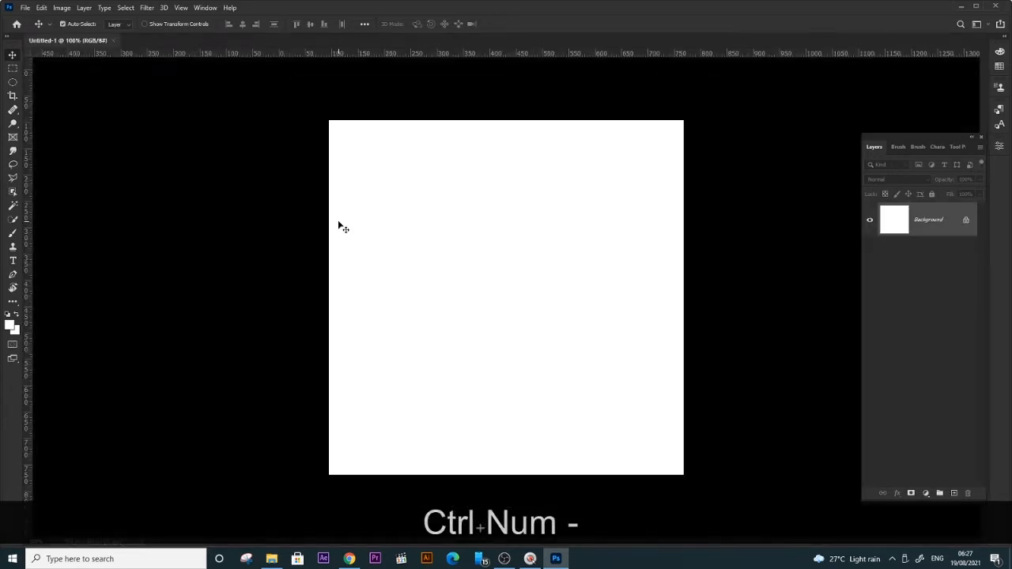
key(ctrl+v)
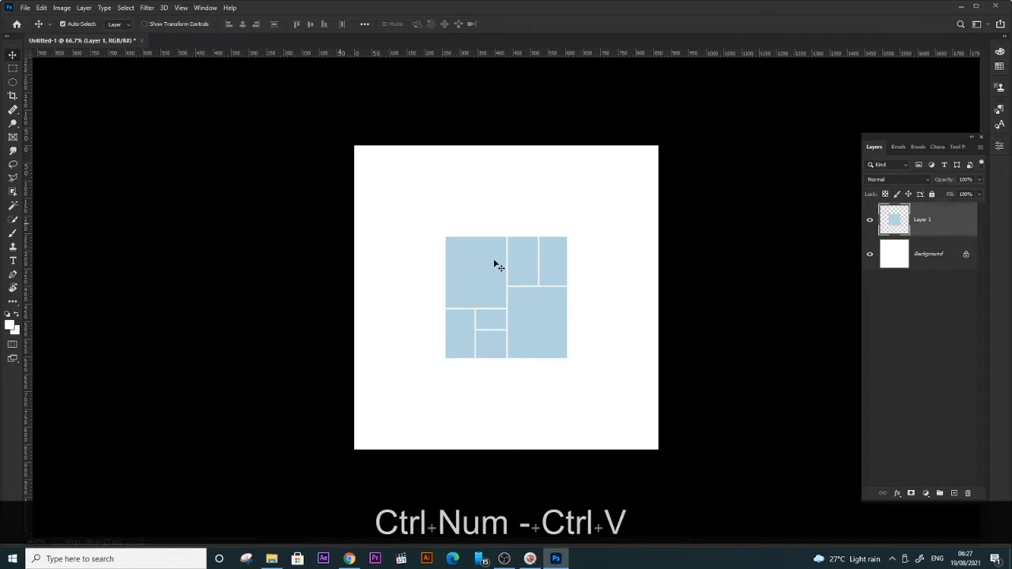
key(ctrl+t)
drag(487, 265, 399, 176)
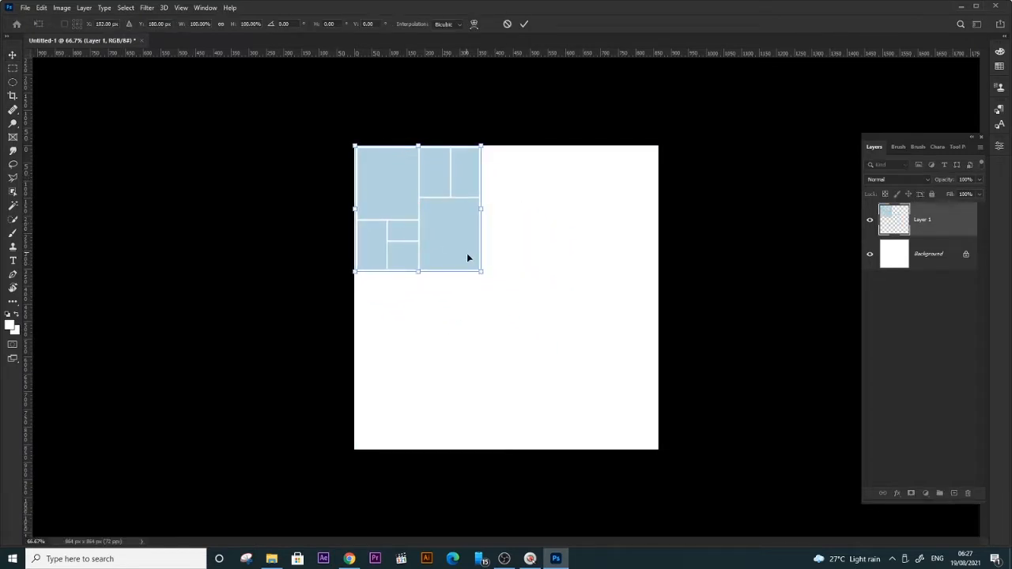
drag(483, 273, 679, 433)
key(Return)
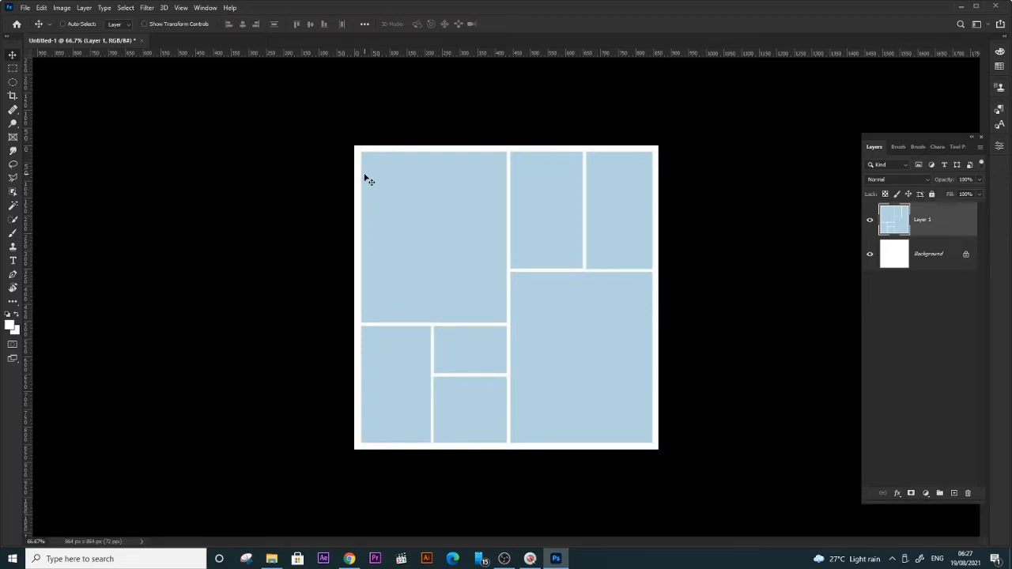
- Select the large upper-left template cell with the Rectangular Marquee, fill it with black on a new layer, and deselect
key(m)
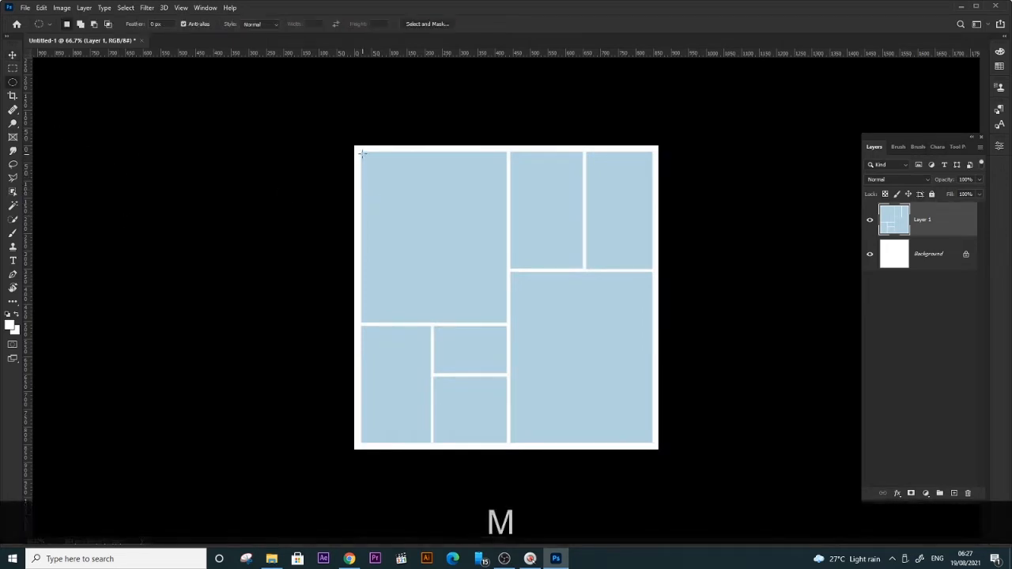
click(14, 71)
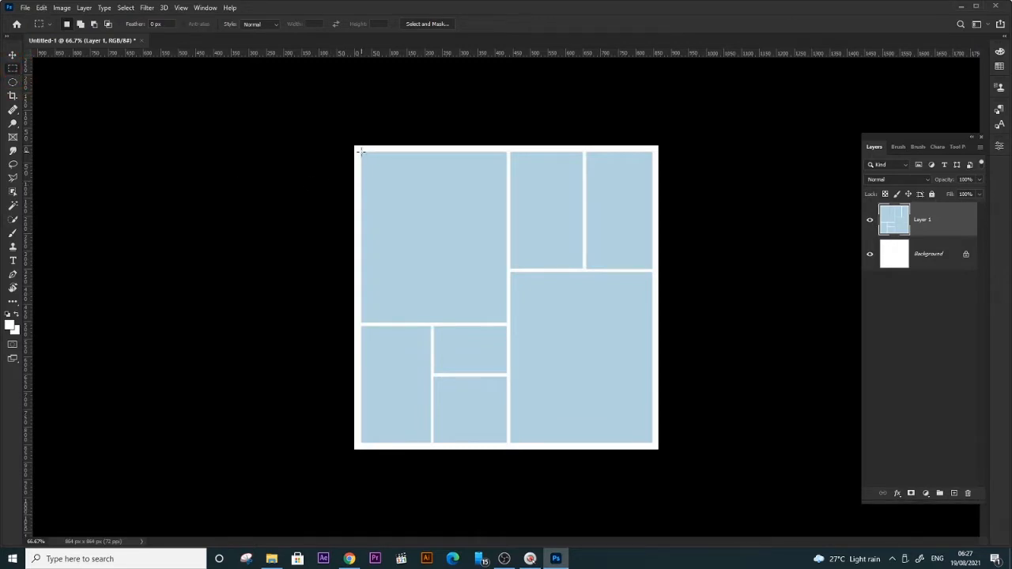
mouse_move(361, 151)
mouse_down()
mouse_move(428, 286)
mouse_move(481, 324)
mouse_move(506, 322)
mouse_up()
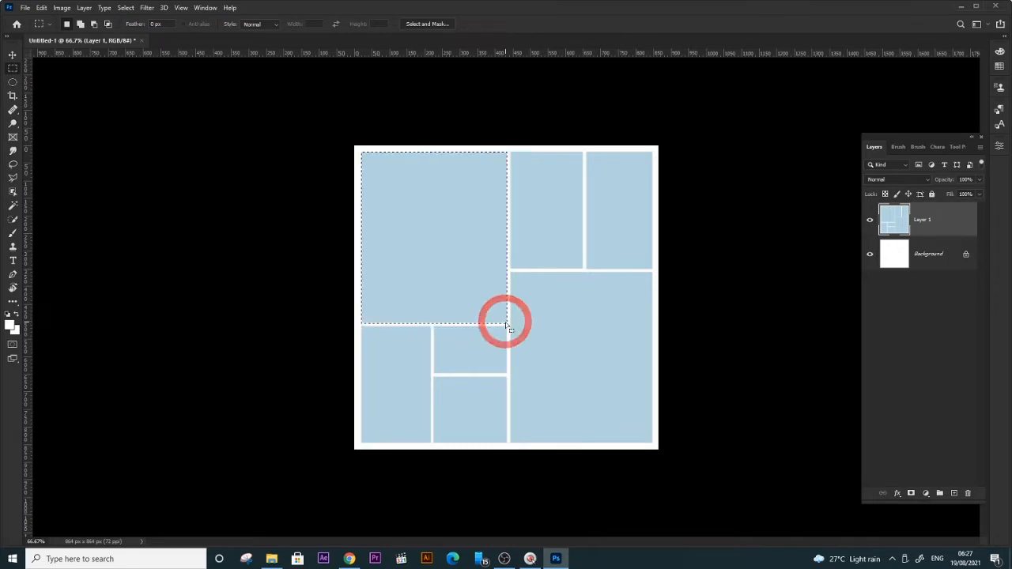
key(ctrl+shift+n)
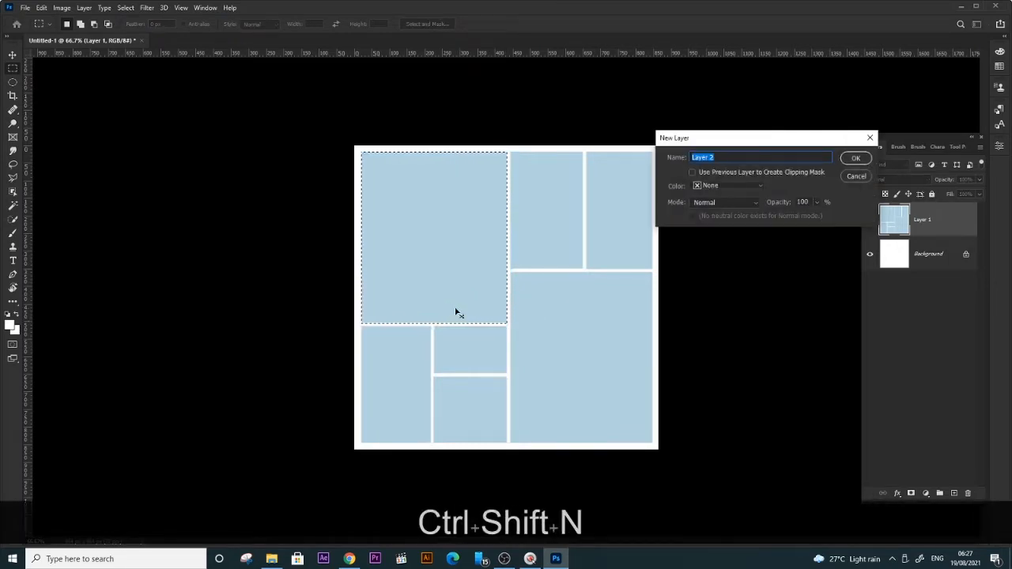
key(Return)
key(shift)
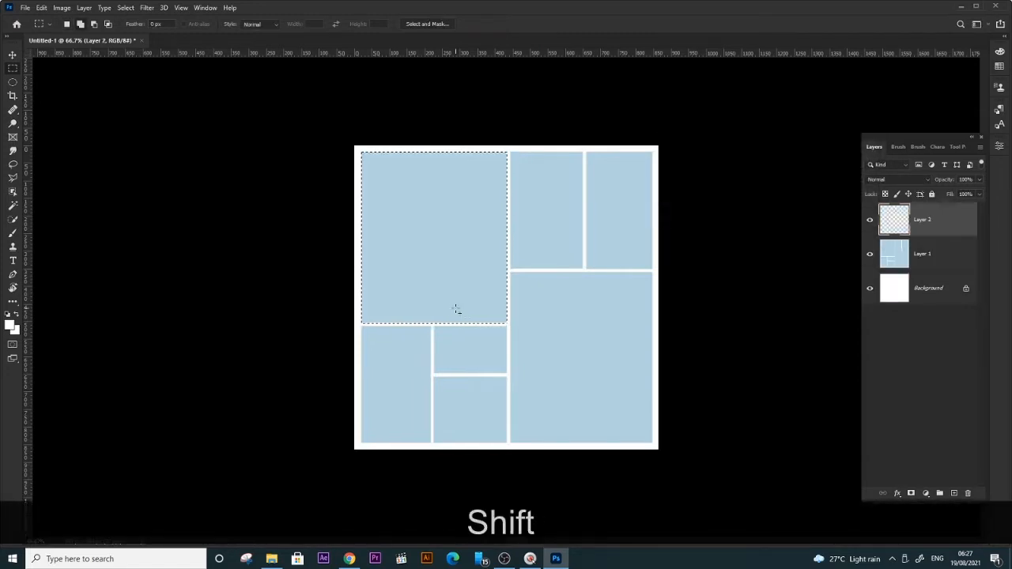
key(shift+F5)
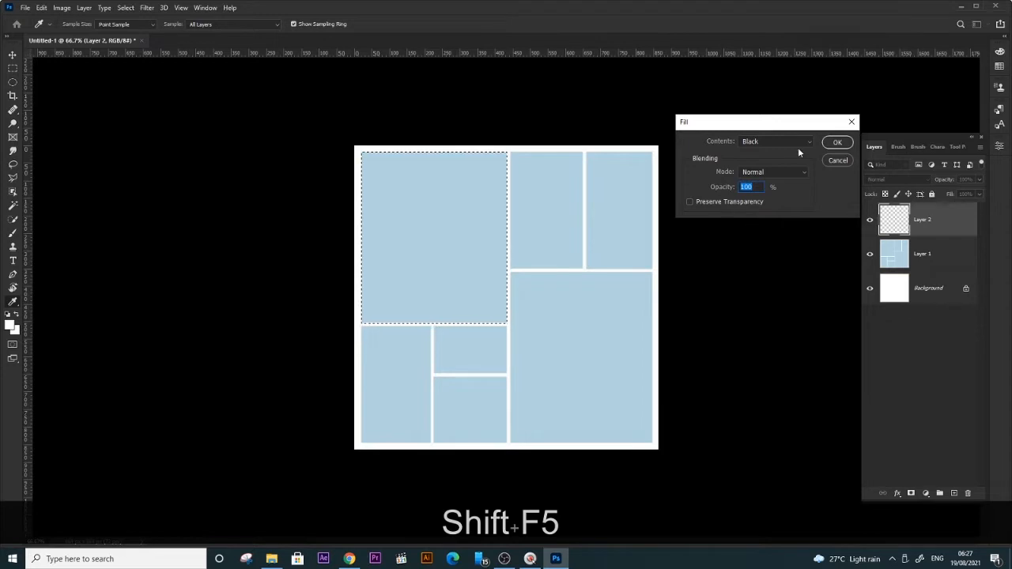
click(837, 142)
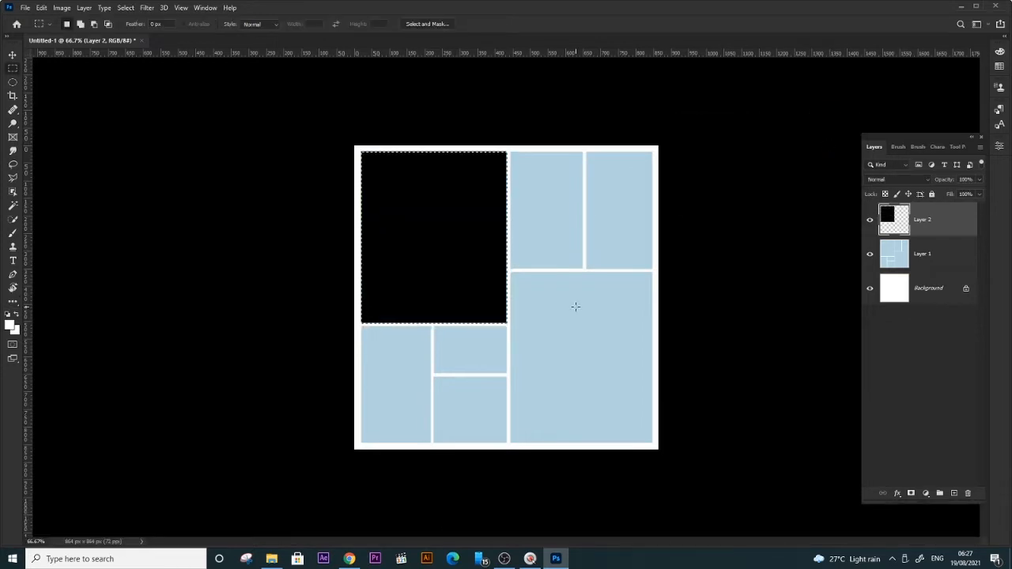
key(ctrl+d)
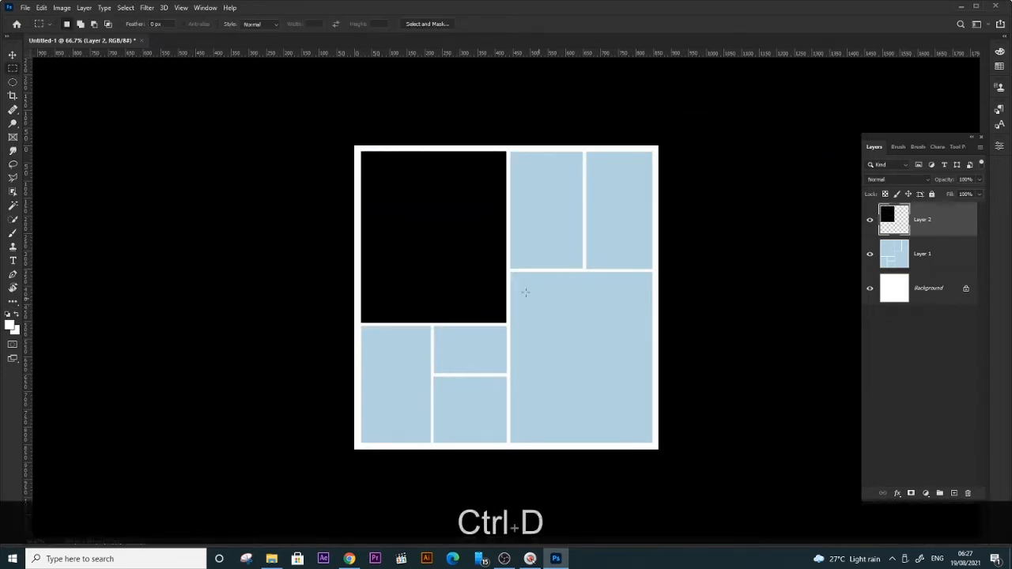
- Duplicate the black block beside the original and shrink the copy to fit the first narrow cell of the top row
key(v)
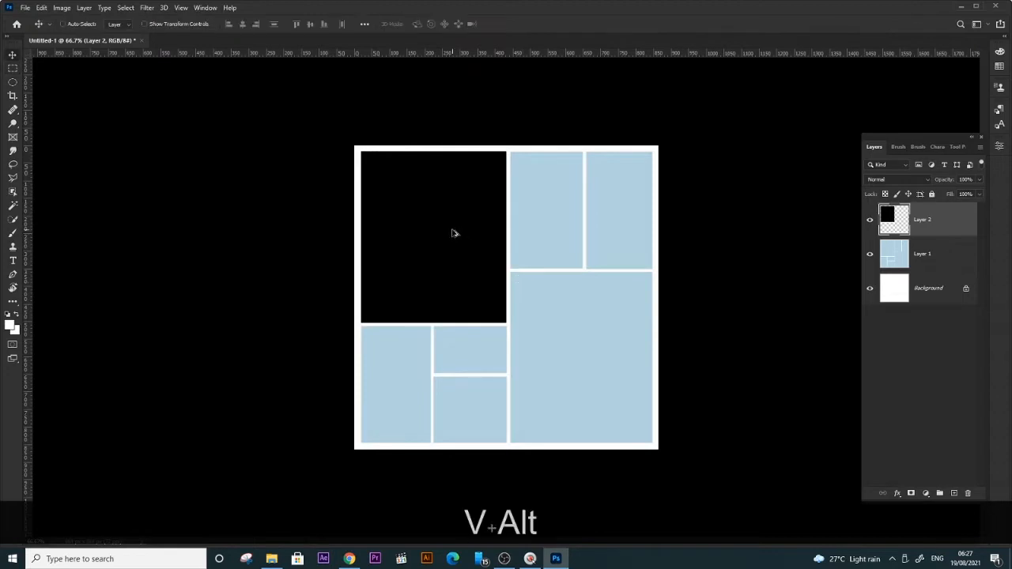
drag(454, 232, 602, 235)
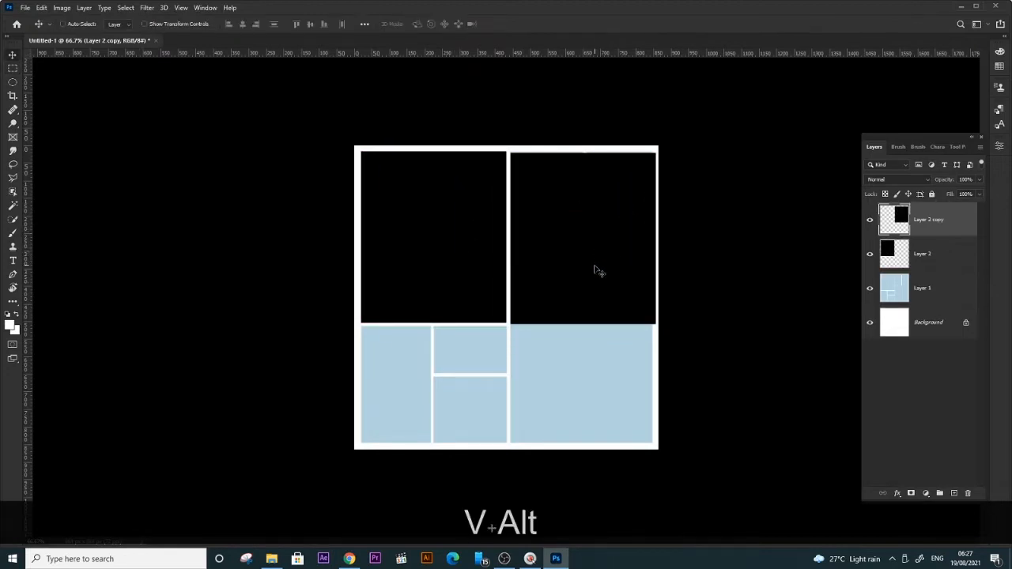
key(ctrl+t)
drag(583, 325, 583, 271)
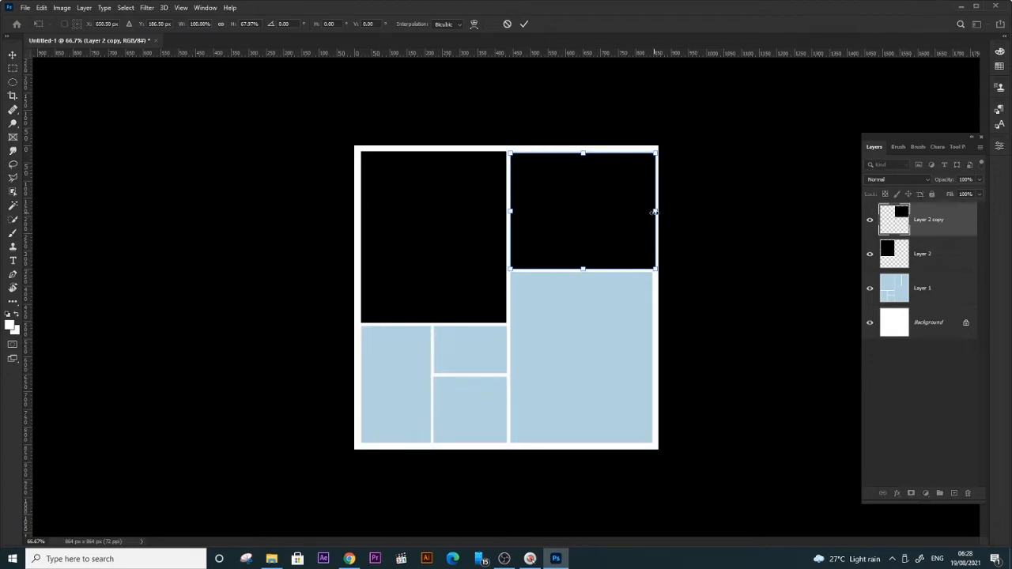
drag(656, 211, 605, 228)
key(Return)
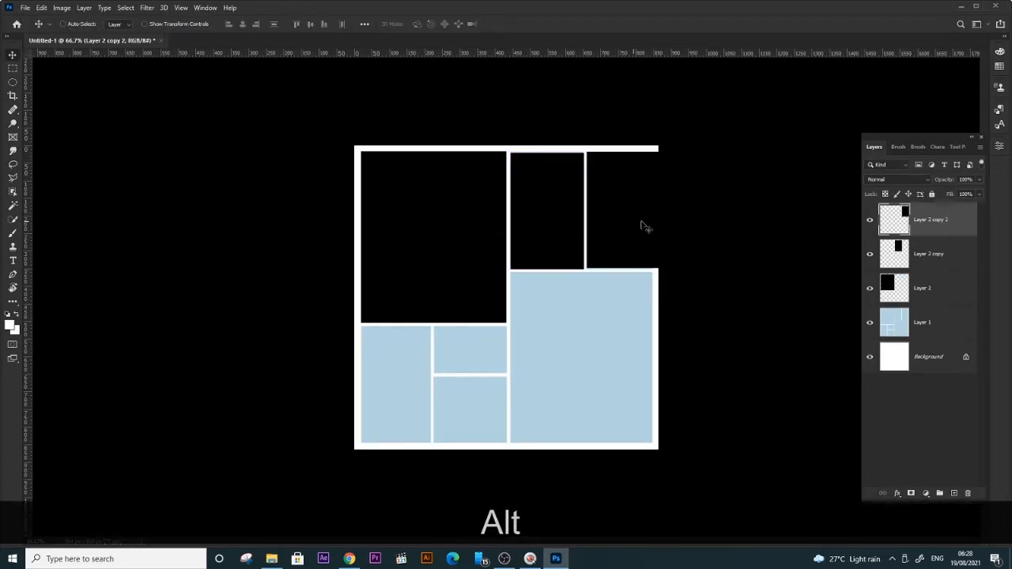
- Duplicate the narrow black block over the upper-right corner cell and trim its width to match the template
key(ctrl+alt+t)
drag(660, 210, 649, 211)
key(Return)
- Copy the large Layer 2 block onto the lower-right cell and trim its edges to about 404 px wide
right_click(466, 253)
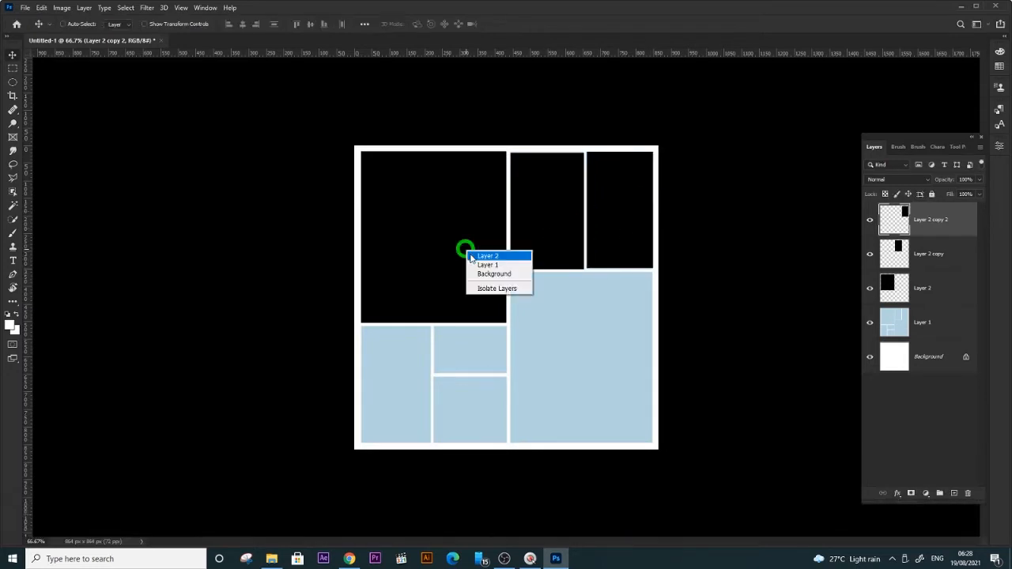
click(477, 258)
drag(468, 259, 614, 372)
key(ctrl+alt+t)
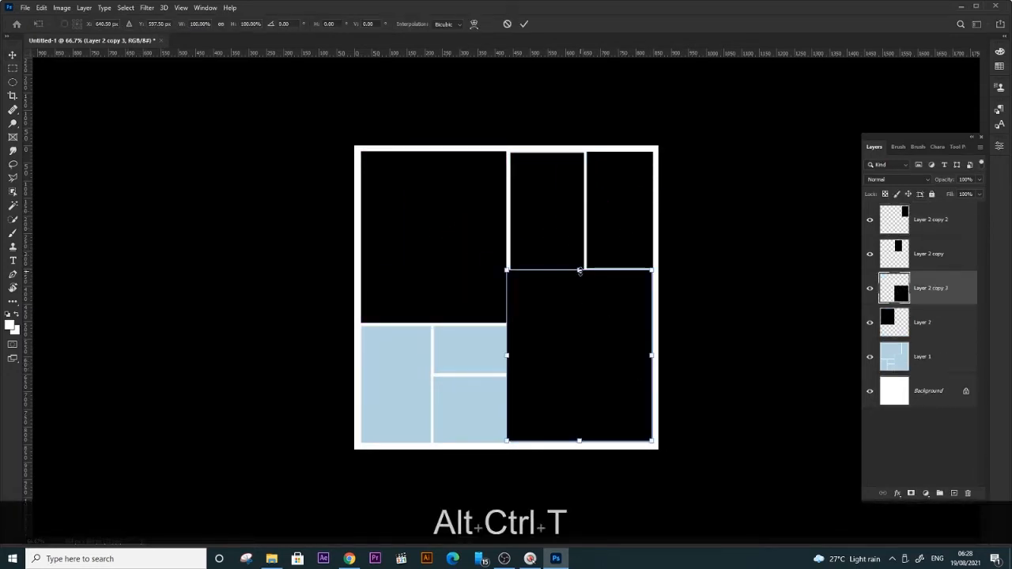
drag(579, 270, 582, 273)
drag(507, 356, 511, 356)
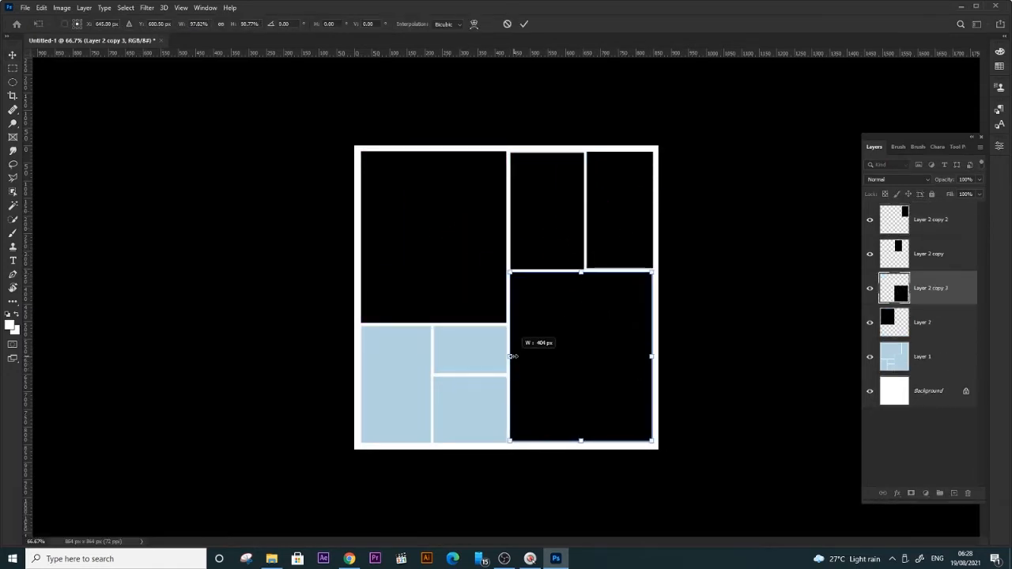
key(Return)
- Copy the narrow black block over the lower-left cell and again over the two small cells beside it
right_click(560, 219)
click(560, 218)
drag(560, 218, 465, 376)
key(ctrl+alt+t)
key(Return)
- Resize the second copy to the upper small cell, then duplicate it below and stretch that copy to about 186 px high
key(ctrl+t)
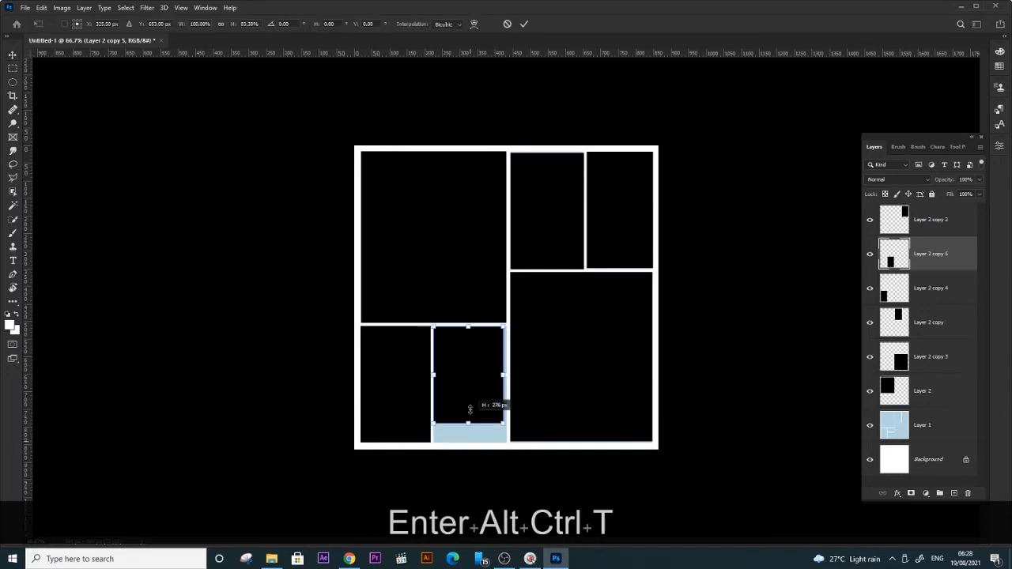
mouse_move(470, 443)
mouse_down()
mouse_move(469, 373)
mouse_move(486, 379)
mouse_move(470, 443)
mouse_up()
key(Return)
key(ctrl+t)
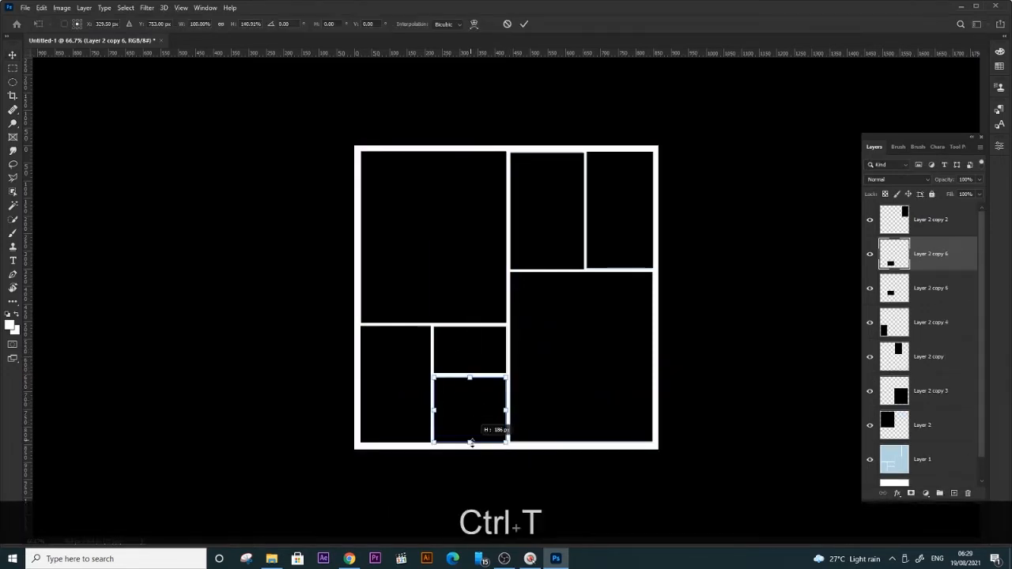
key(Return)
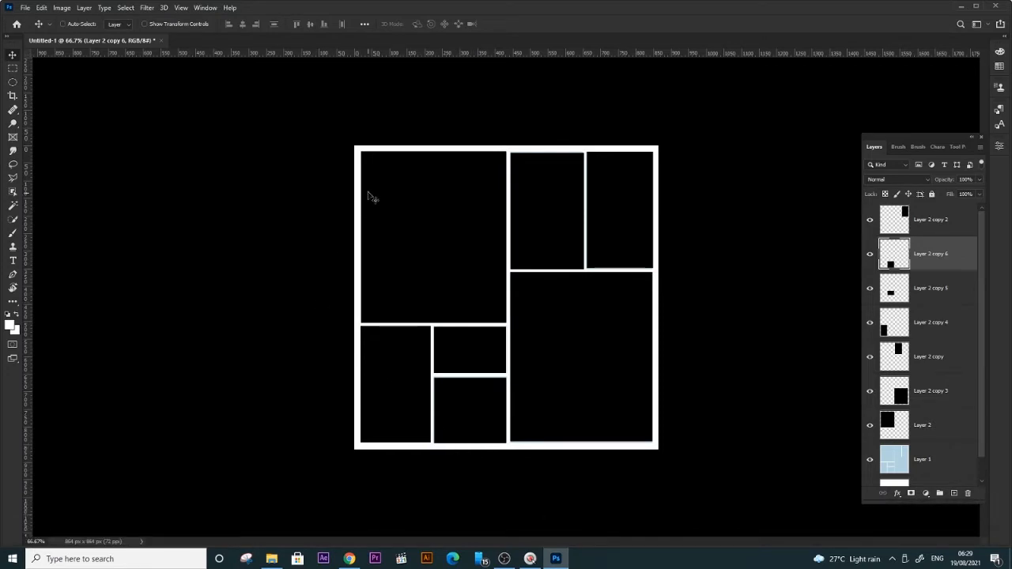
- Delete the blue template layer beneath the black blocks and check the gaps between them
click(919, 459)
key(Delete)
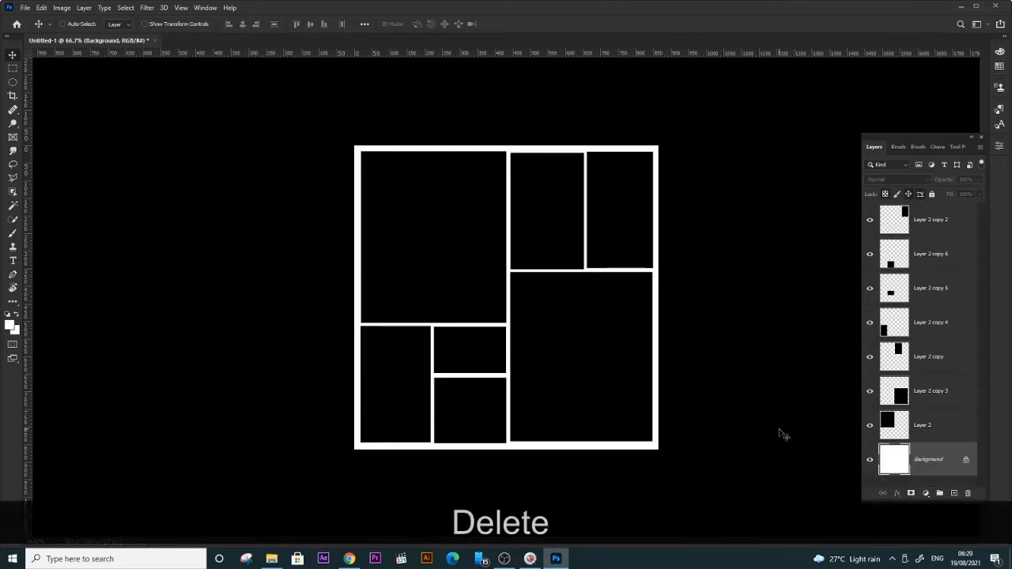
key(ctrl+KP_Add)
key(ctrl+KP_Add)
key(ctrl+KP_Add)
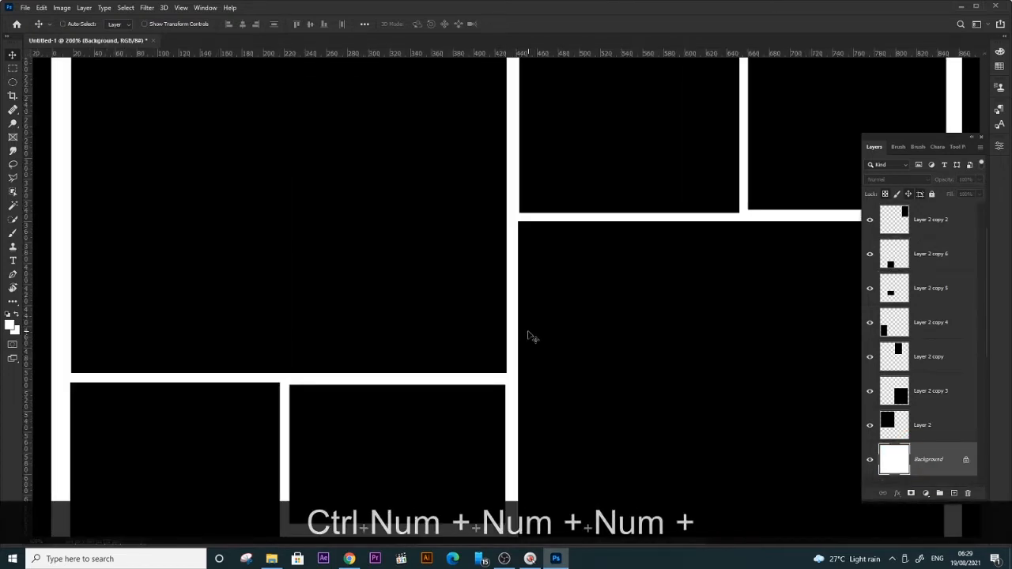
key(ctrl+KP_Subtract)
key(space)
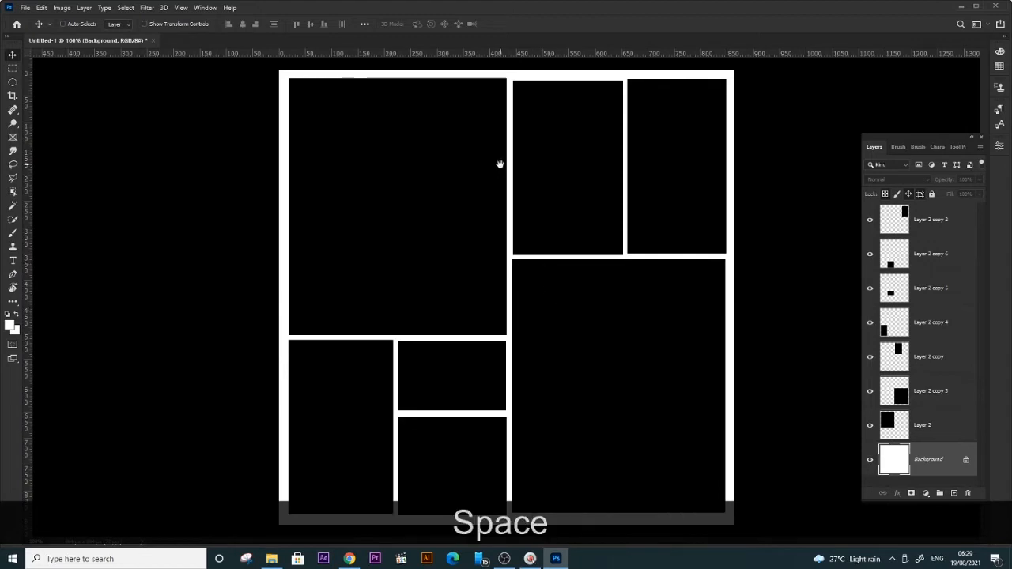
- Place a horizontal guide along the upper edge of the top blocks and a vertical guide along the left blocks' outer edge
click(516, 200)
drag(545, 59, 549, 80)
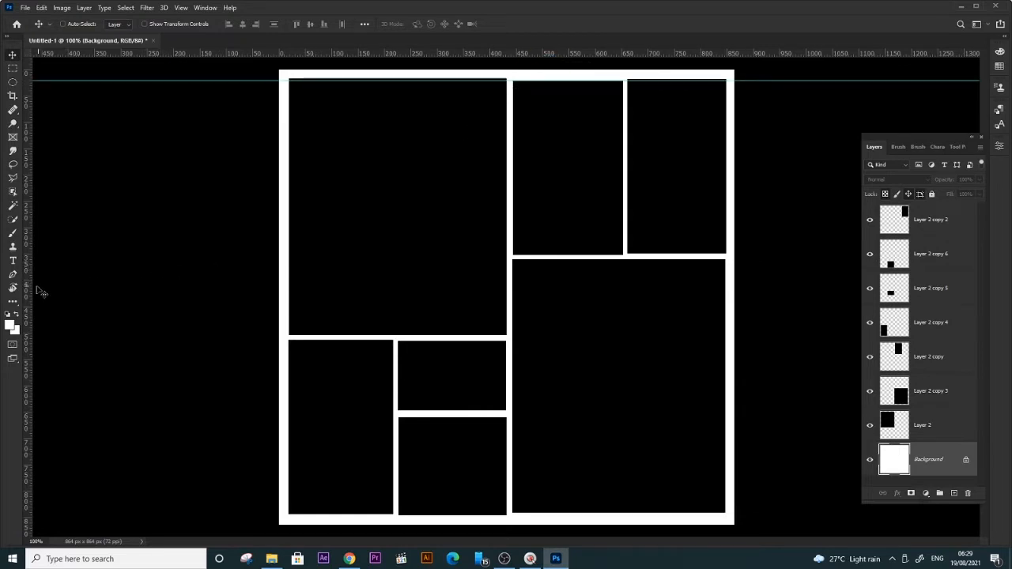
drag(28, 287, 289, 318)
- Select a strip across the canvas's top margin down to the guide and delete that area from the large Layer 2 block
right_click(465, 171)
click(474, 167)
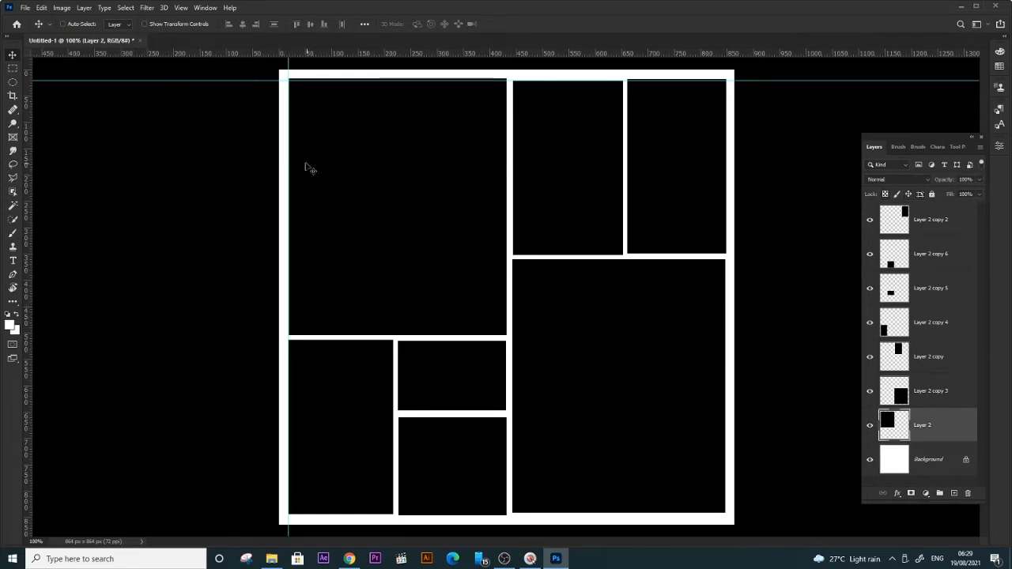
key(m)
drag(280, 70, 772, 79)
key(v)
right_click(398, 165)
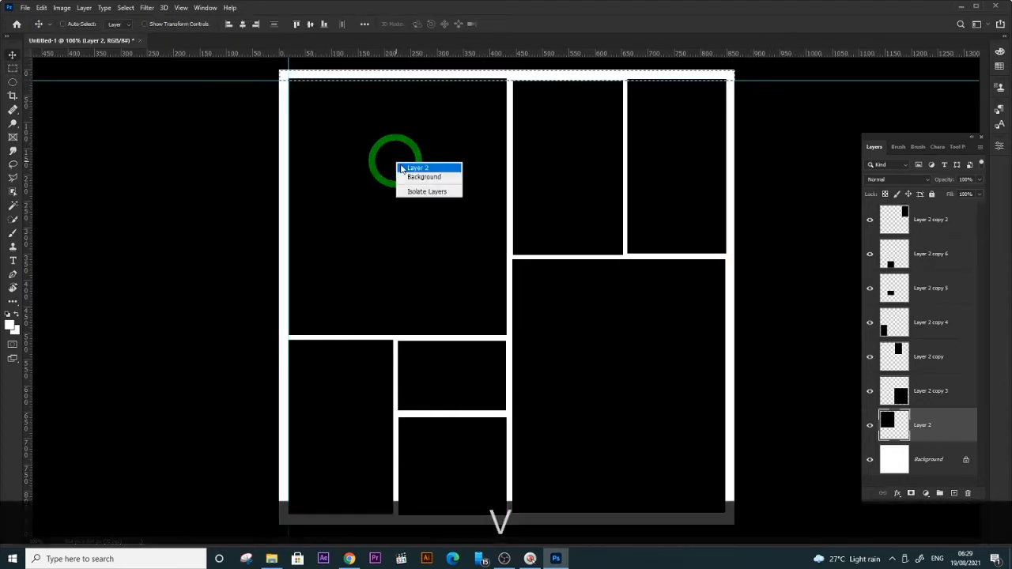
click(405, 171)
key(Delete)
- Delete the same top strip from Layer 2 copy and Layer 2 copy 2, and deselect
right_click(532, 155)
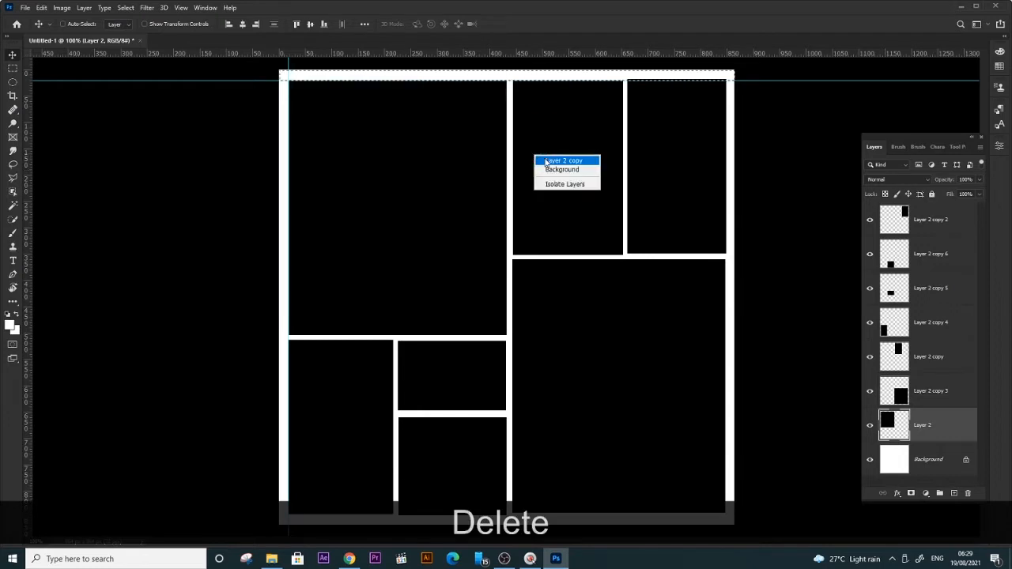
click(540, 160)
right_click(671, 158)
click(679, 160)
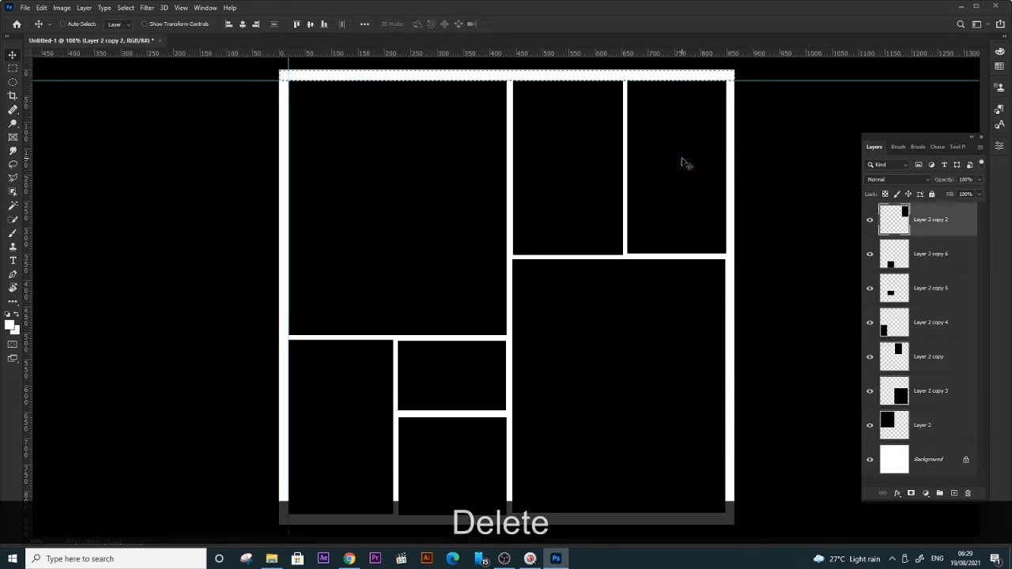
key(ctrl+d)
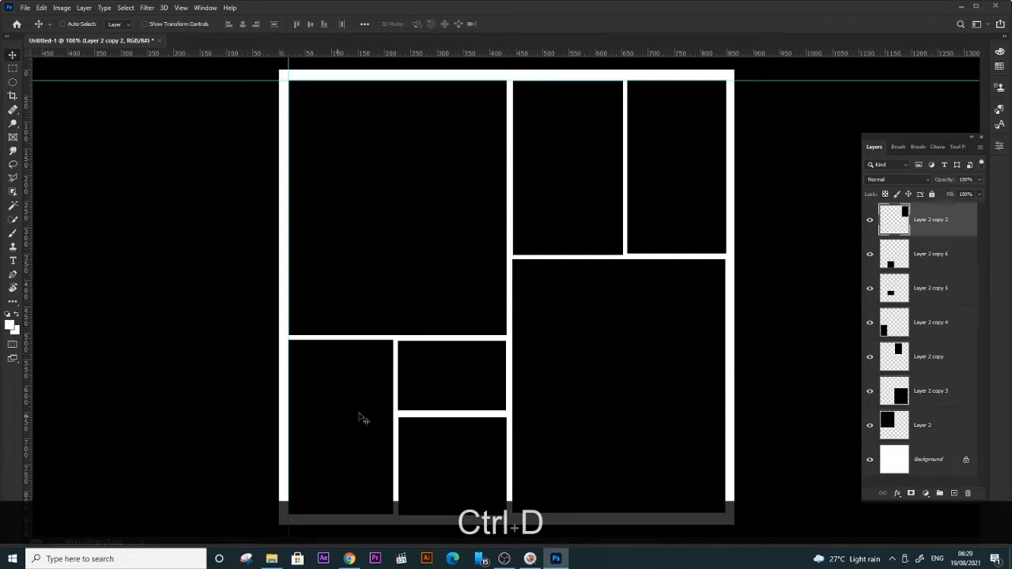
- Trim the outer right edges of Layer 2 copy 2 and Layer 2 copy 3 with one vertical strip selection, and deselect
right_click(320, 311)
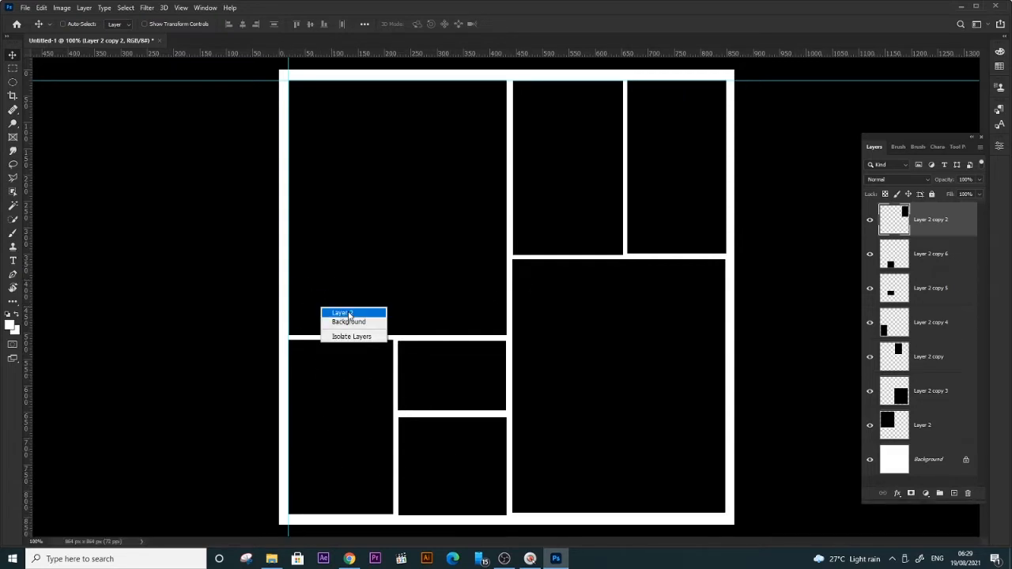
click(348, 315)
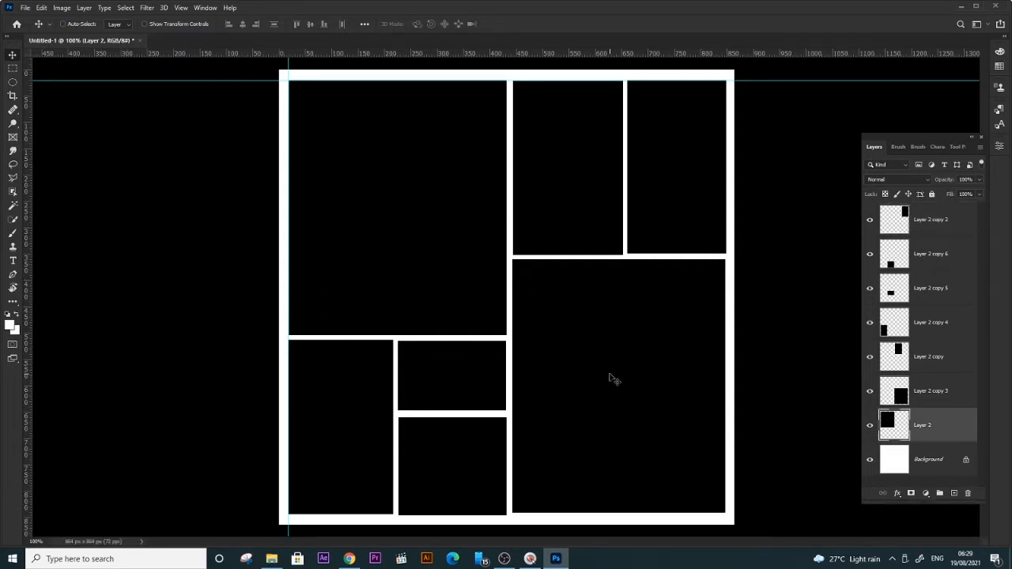
right_click(684, 231)
click(696, 231)
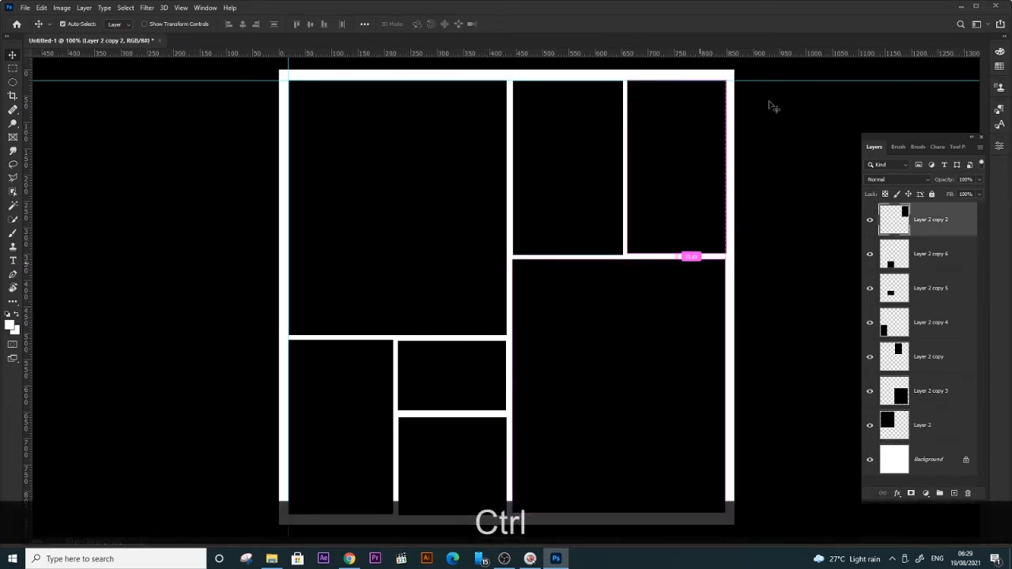
key(m)
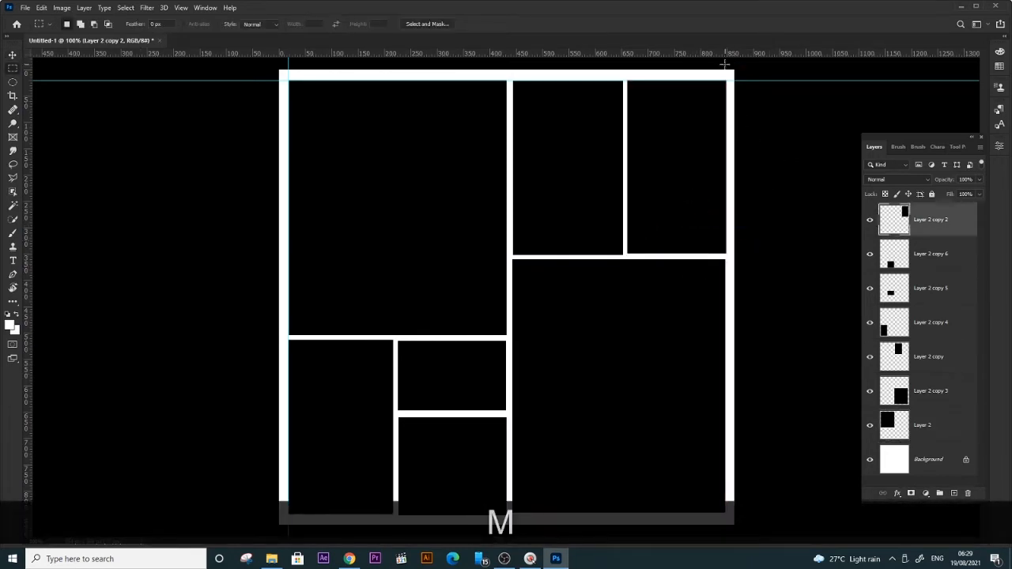
drag(724, 63, 757, 542)
key(v)
drag(677, 187, 685, 194)
key(Delete)
right_click(693, 300)
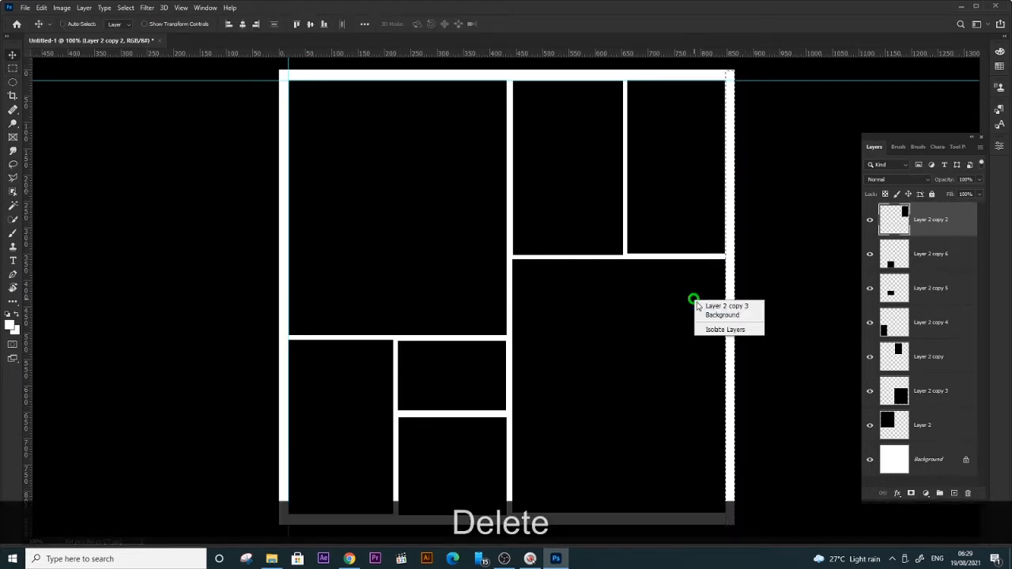
click(703, 307)
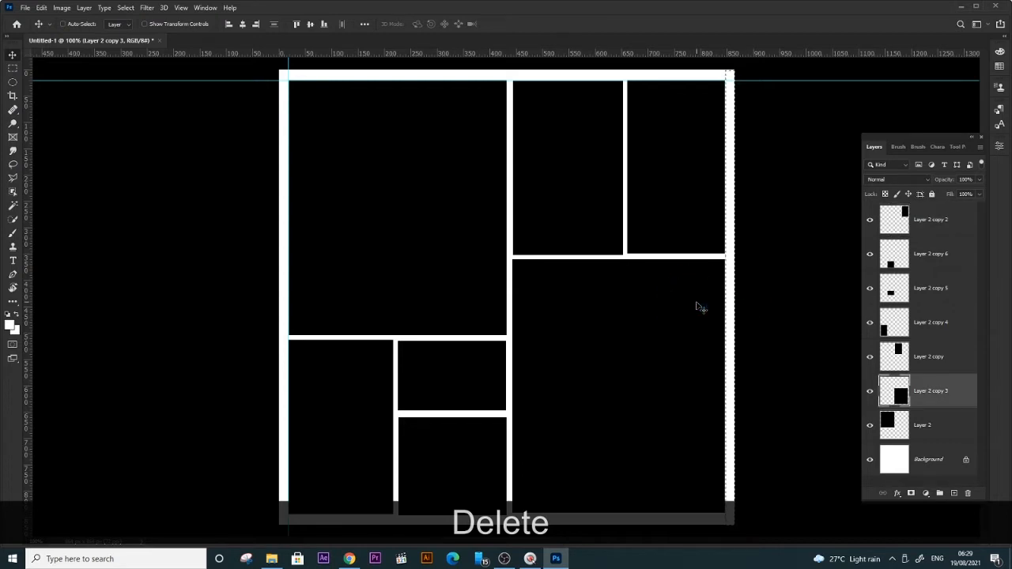
key(ctrl+d)
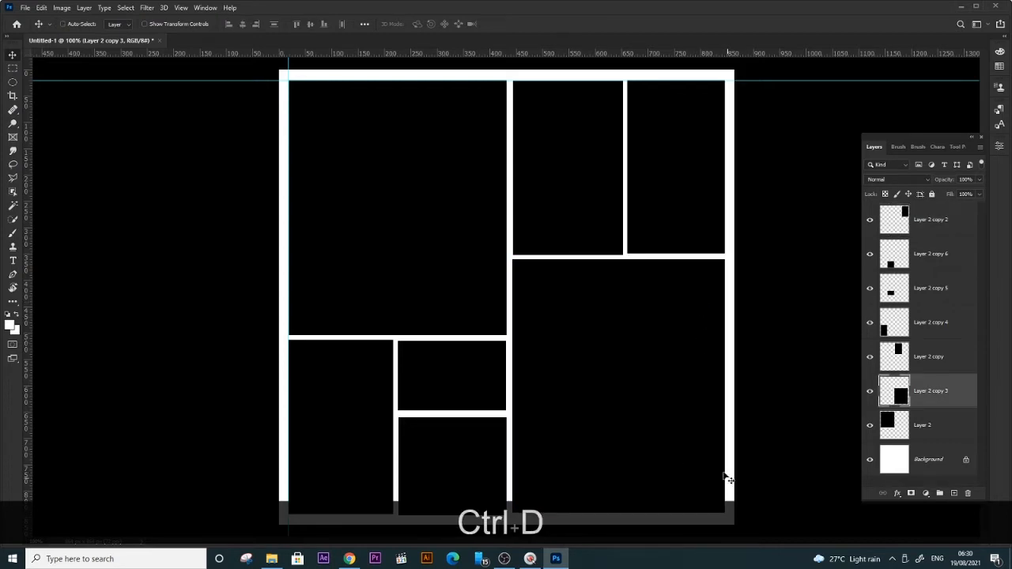
- Hide the guides and check the collage's outer margins and gaps
key(ctrl+KP_Subtract)
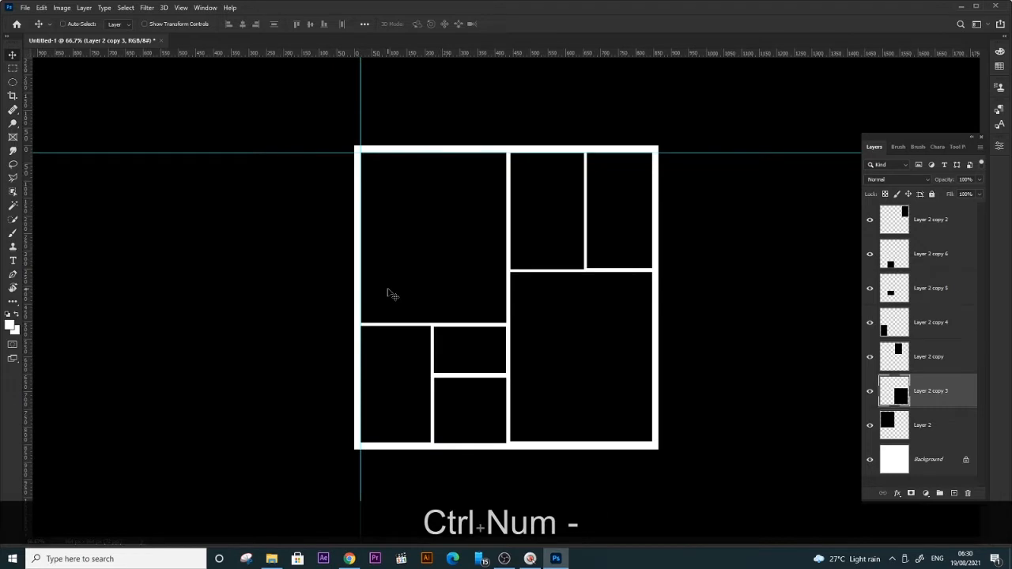
key(ctrl)
key(ctrl+h)
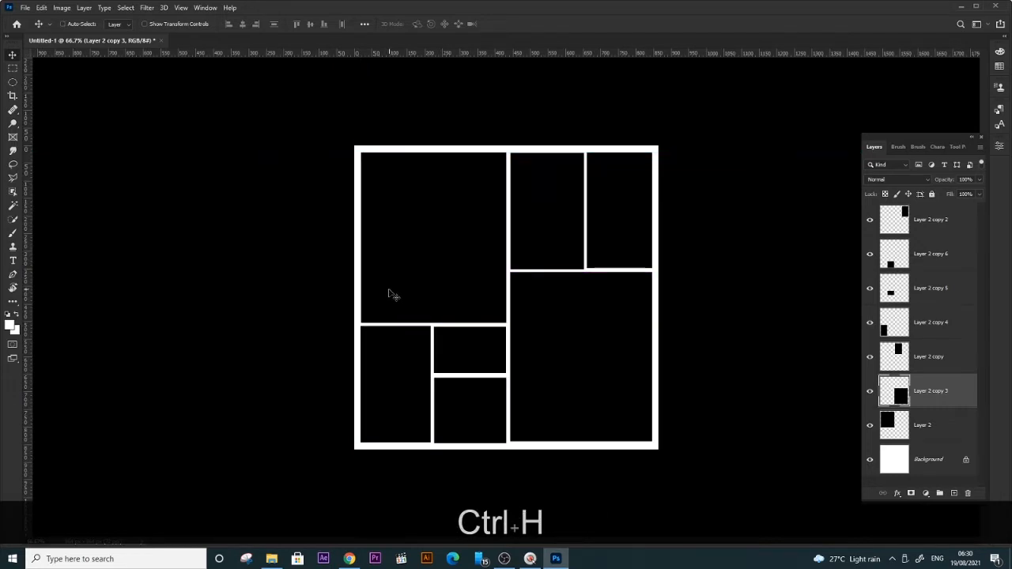
key(ctrl+KP_Add)
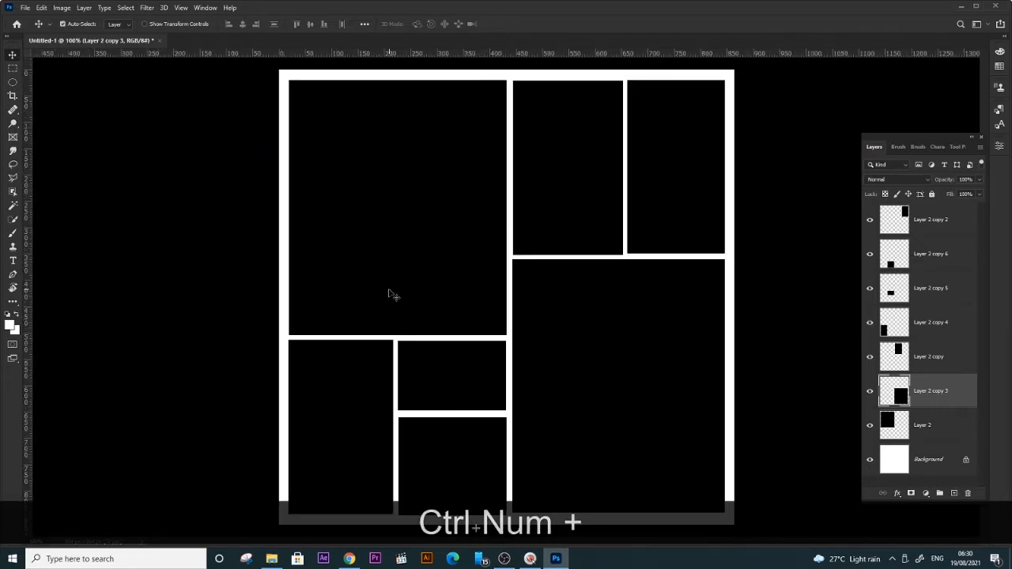
key(ctrl+KP_Subtract)
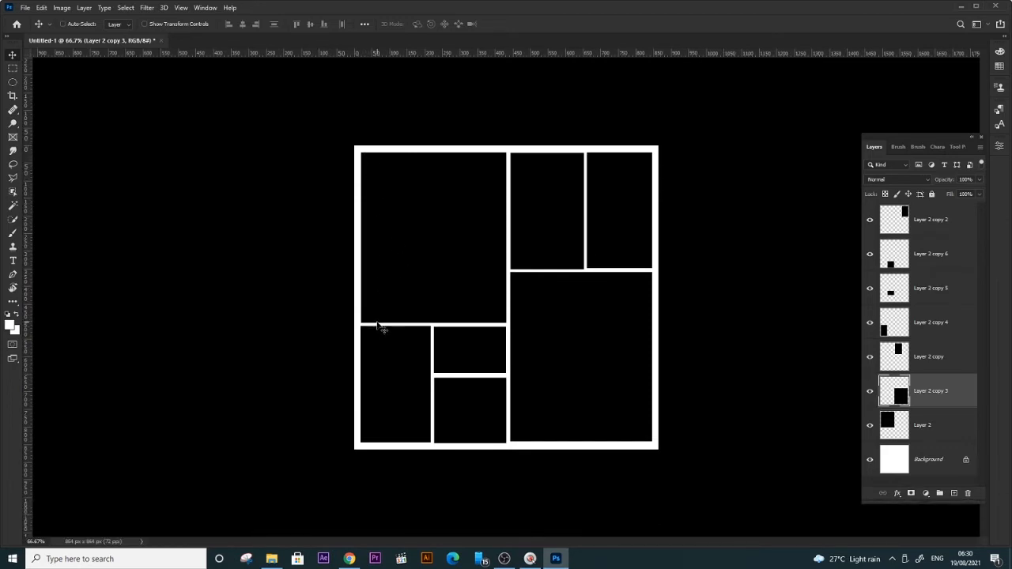
key(ctrl+KP_Add)
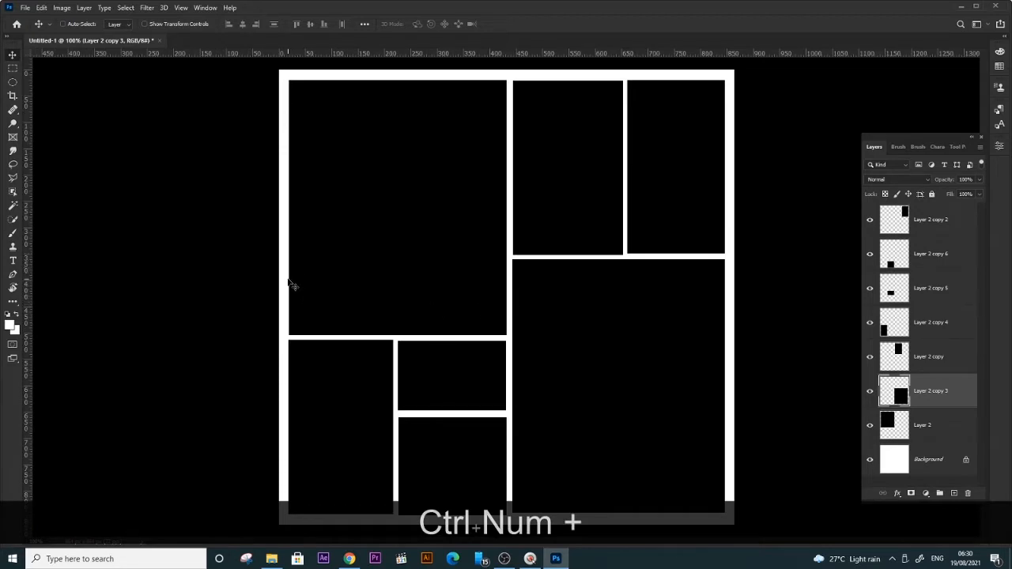
- Select a strip over the left margin's width, about 564 px high, and open it for transforming, undoing the freehand rotation
key(m)
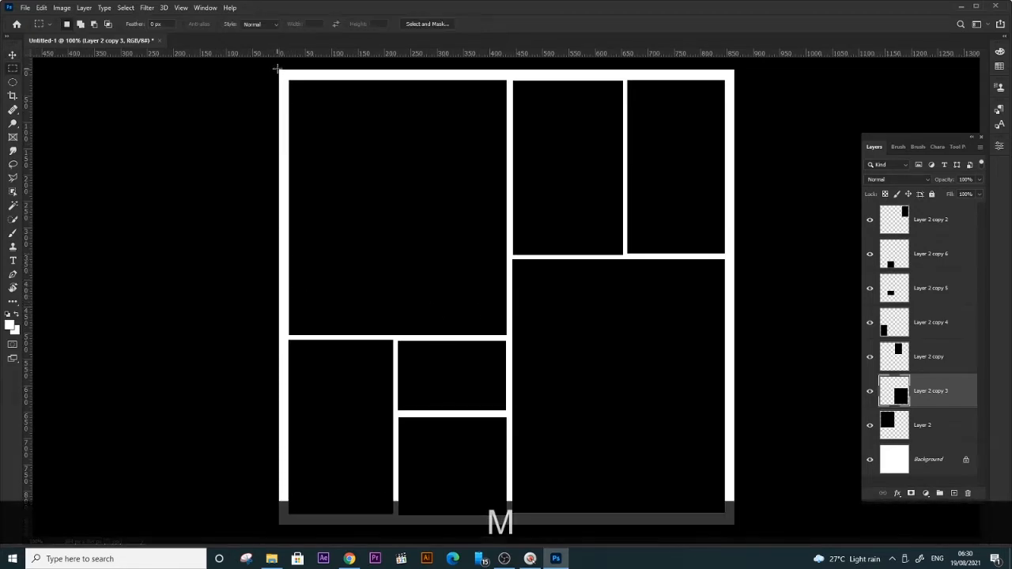
drag(277, 70, 285, 365)
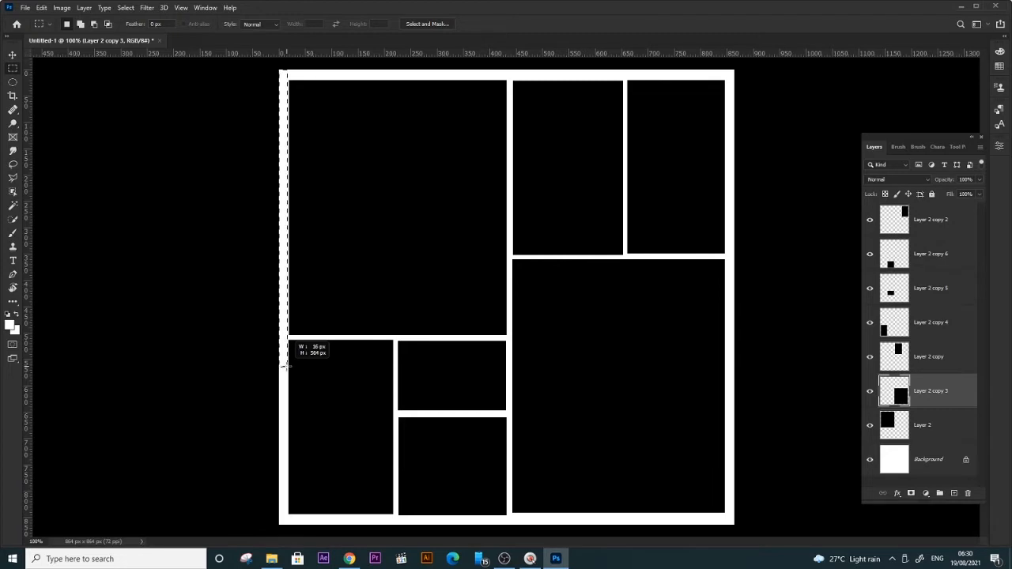
right_click(284, 222)
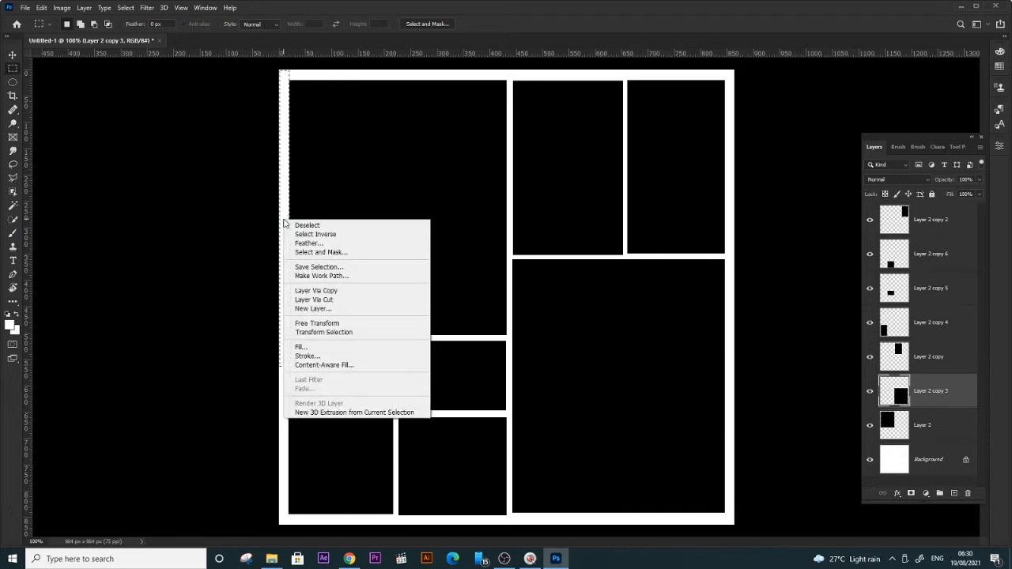
click(324, 332)
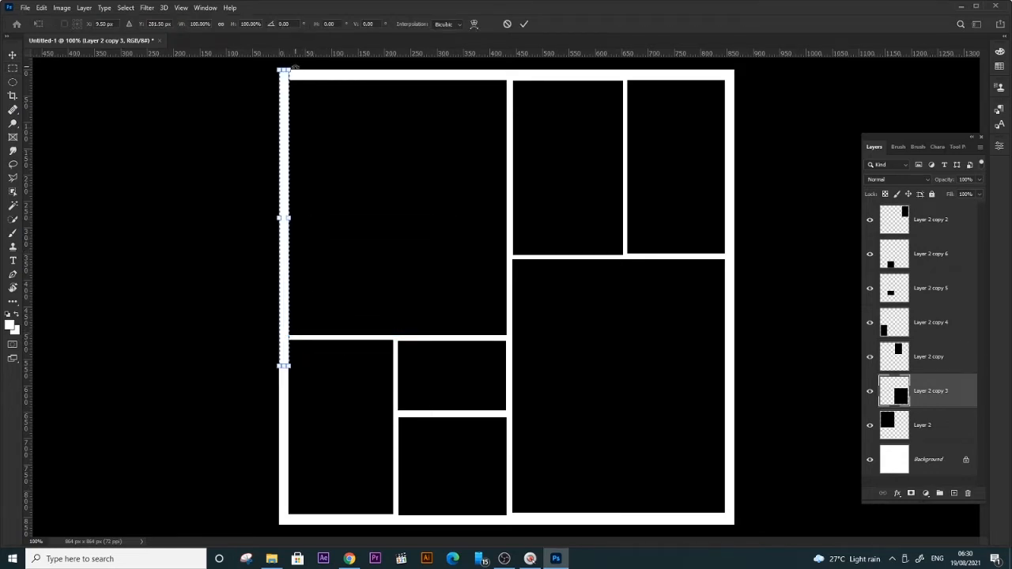
drag(296, 69, 458, 232)
key(ctrl+z)
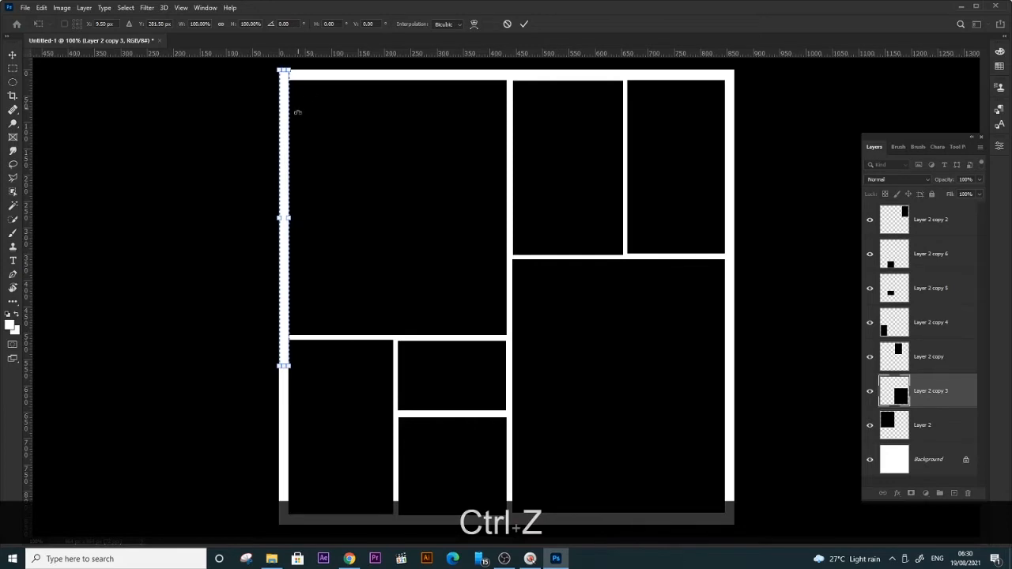
- Rotate the strip selection 90 degrees and place it over the horizontal gap beneath the large upper-left block
click(267, 24)
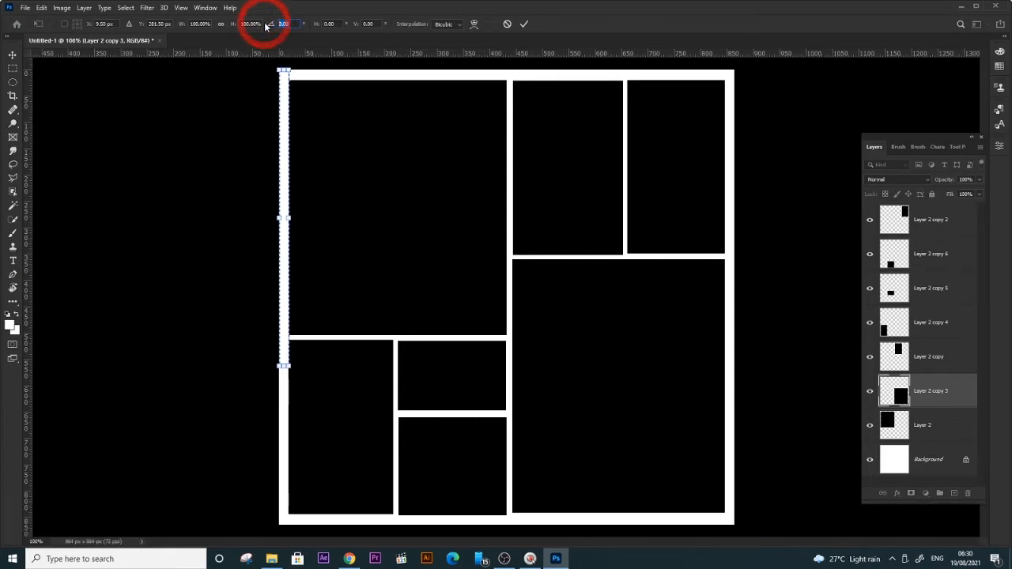
text(9)
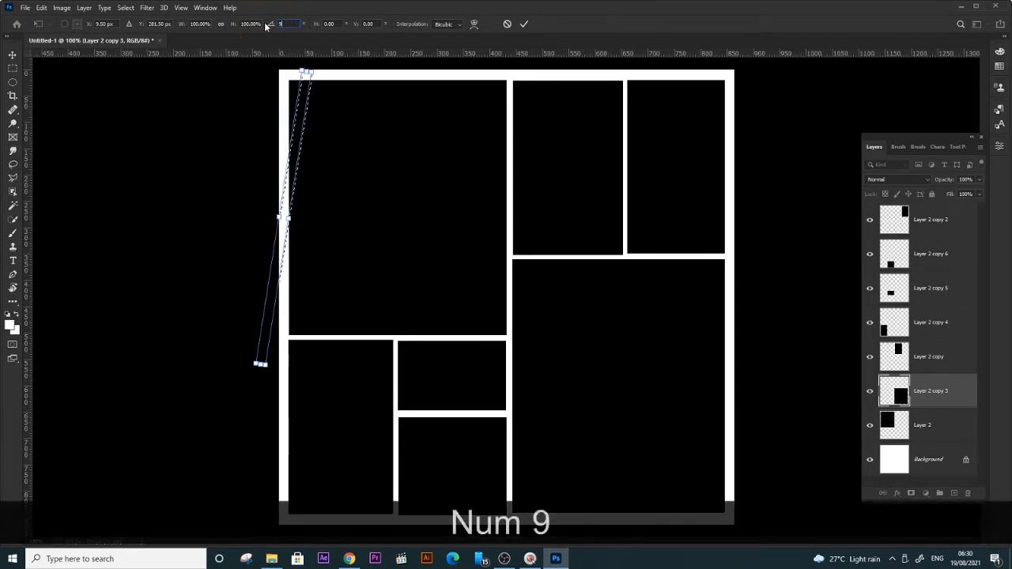
text(00)
key(BackSpace)
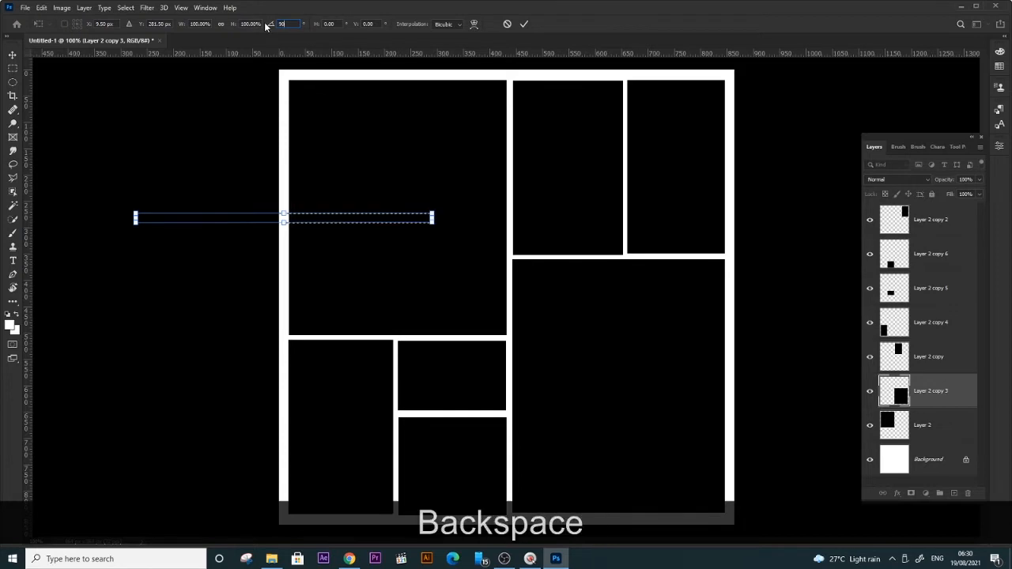
key(Return)
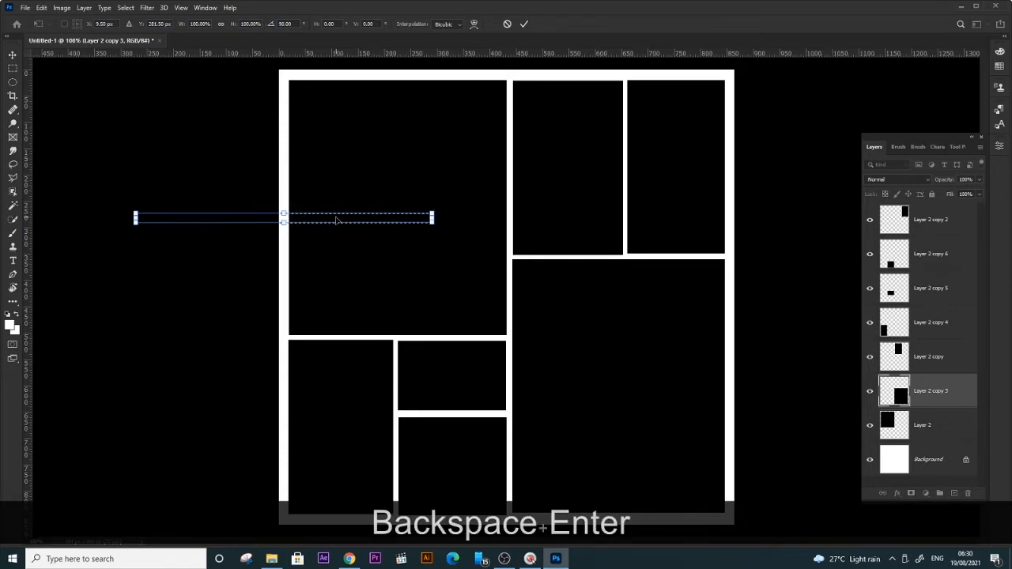
drag(336, 220, 414, 339)
key(Return)
key(v)
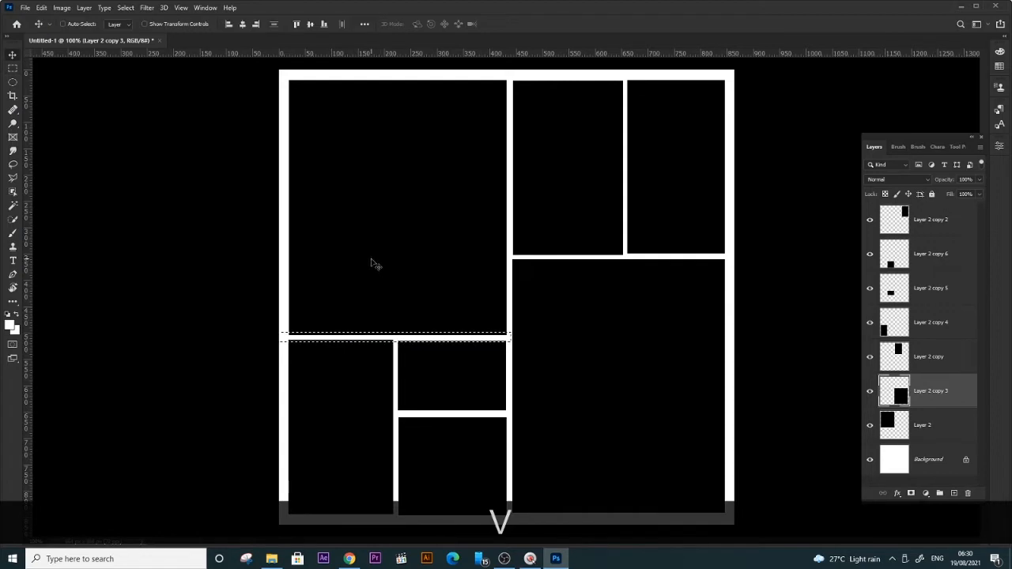
- Delete the strip area from Layer 2, Layer 2 copy 4 and Layer 2 copy 5 to widen the gap beneath the large block
right_click(370, 261)
click(385, 265)
key(Delete)
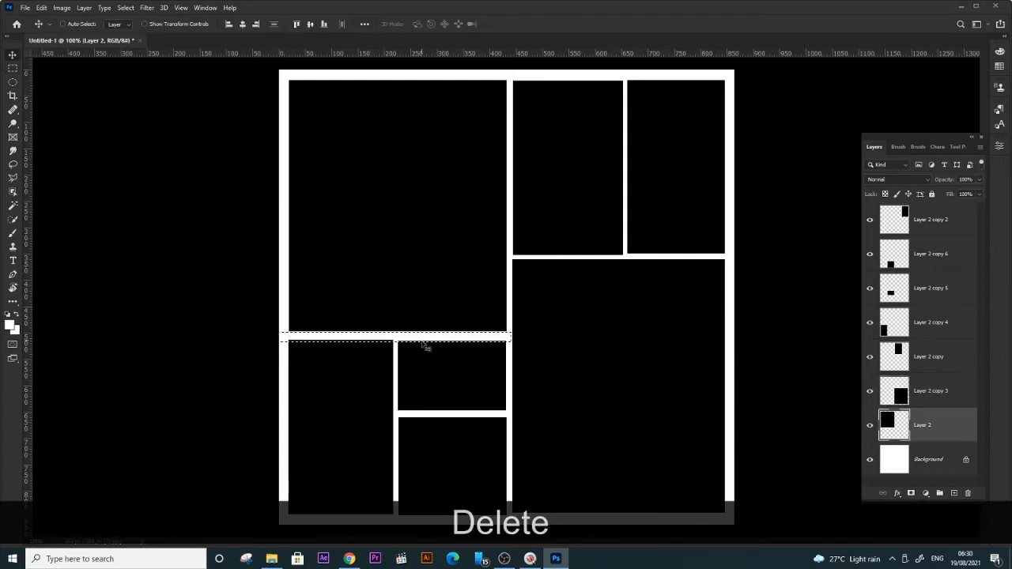
right_click(370, 373)
click(387, 377)
right_click(412, 378)
click(419, 380)
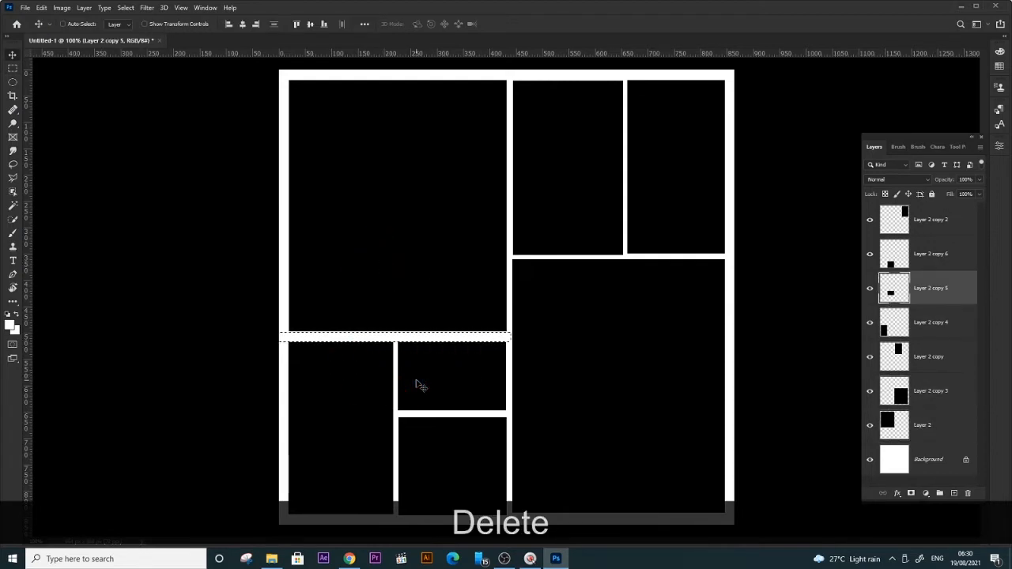
- Move the strip selection onto the horizontal gap beneath the two upper-right blocks
click(430, 335)
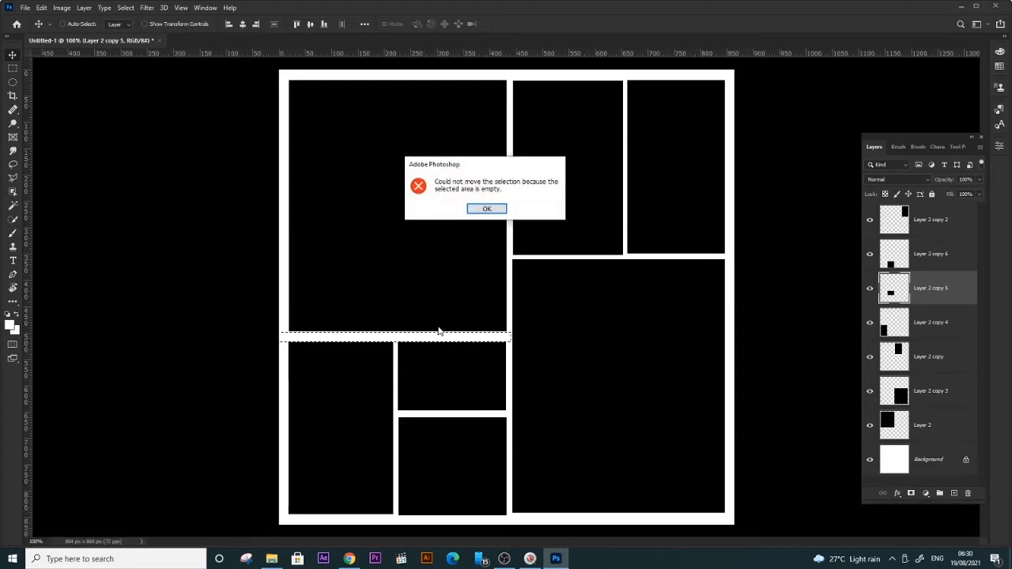
click(488, 208)
key(m)
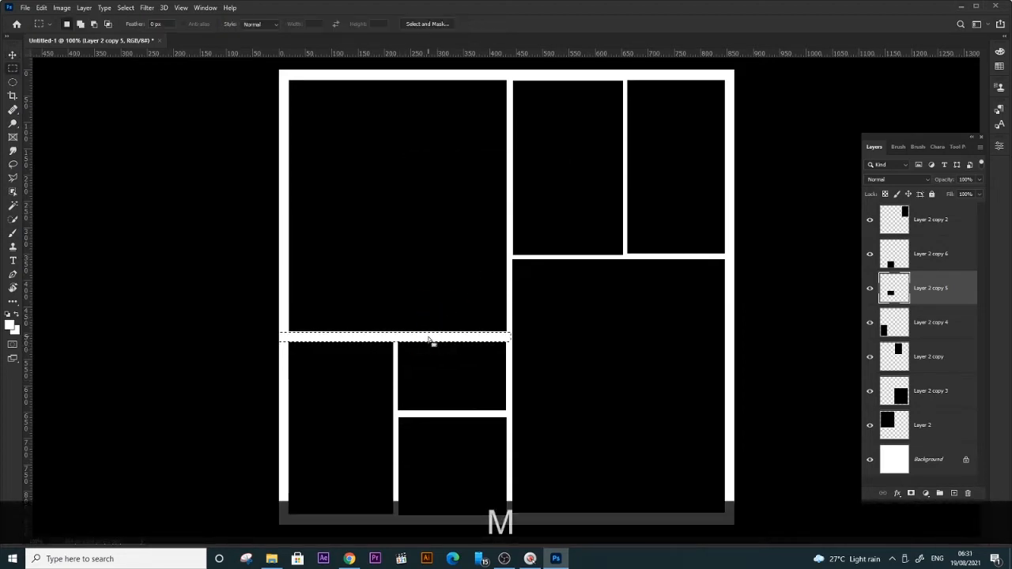
drag(429, 340, 727, 257)
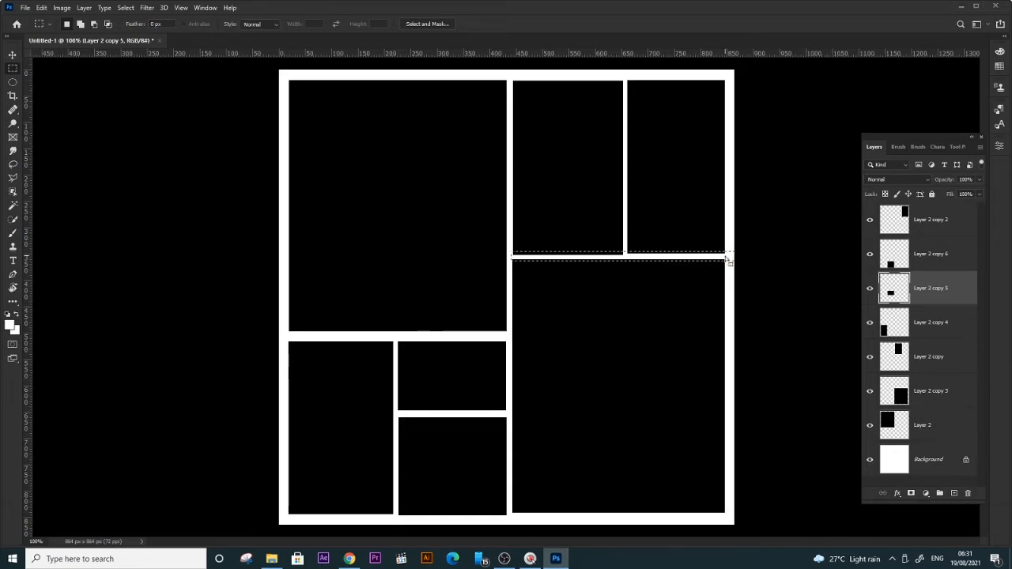
- Delete the strip area from the lower edges of Layer 2 copy and Layer 2 copy 2
key(Delete)
key(v)
right_click(563, 180)
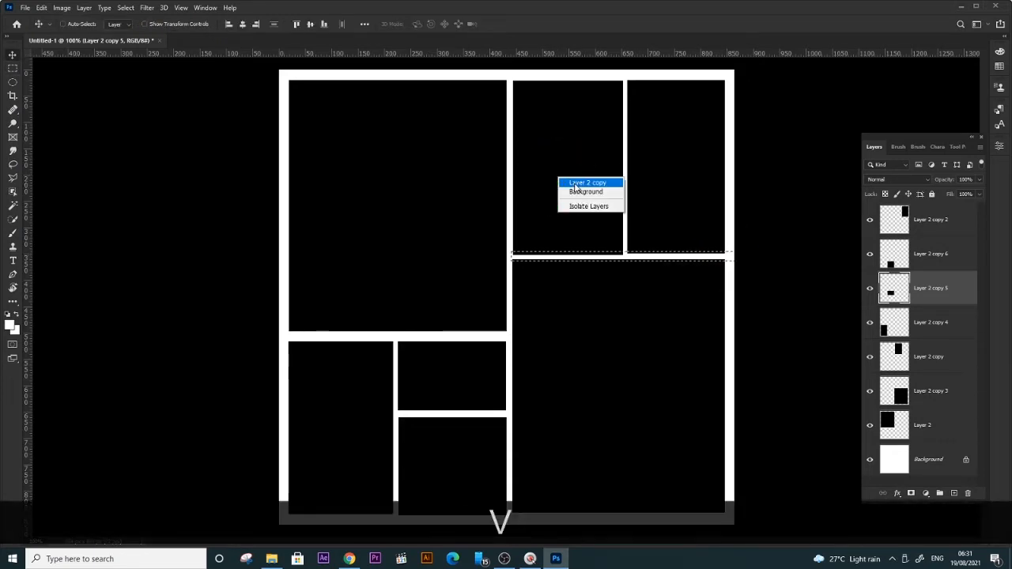
click(581, 183)
key(Delete)
right_click(637, 195)
click(652, 197)
key(Delete)
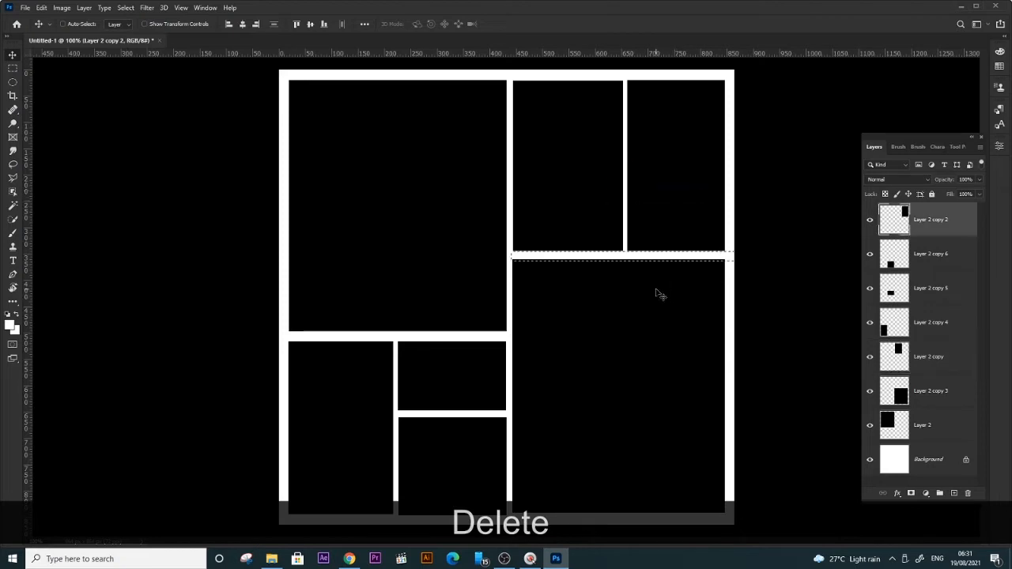
- Delete the strip area from the upper edge of Layer 2 copy 3, the large lower-right block
right_click(657, 292)
click(668, 298)
key(Delete)
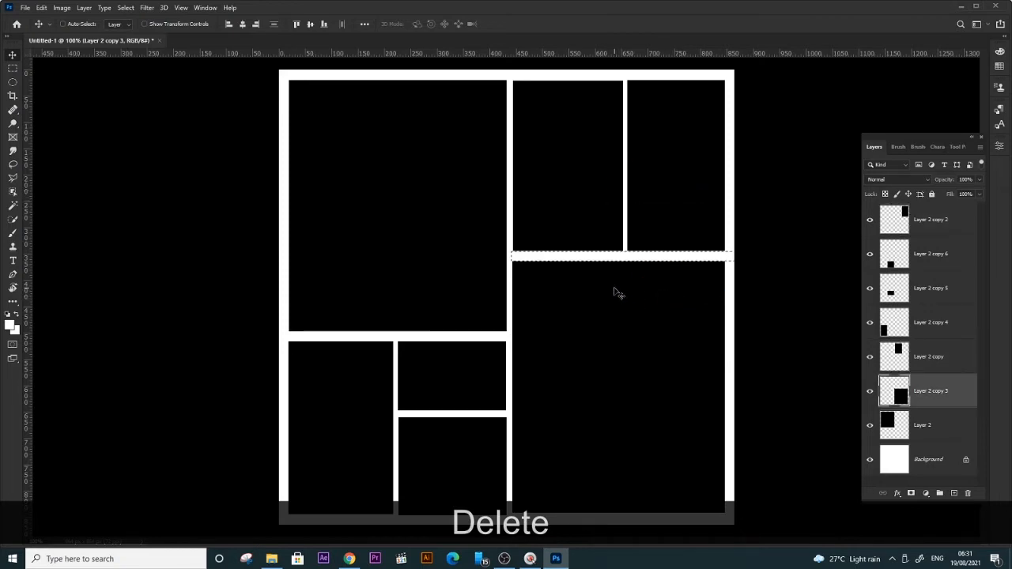
key(ctrl)
ctrl+click(577, 260)
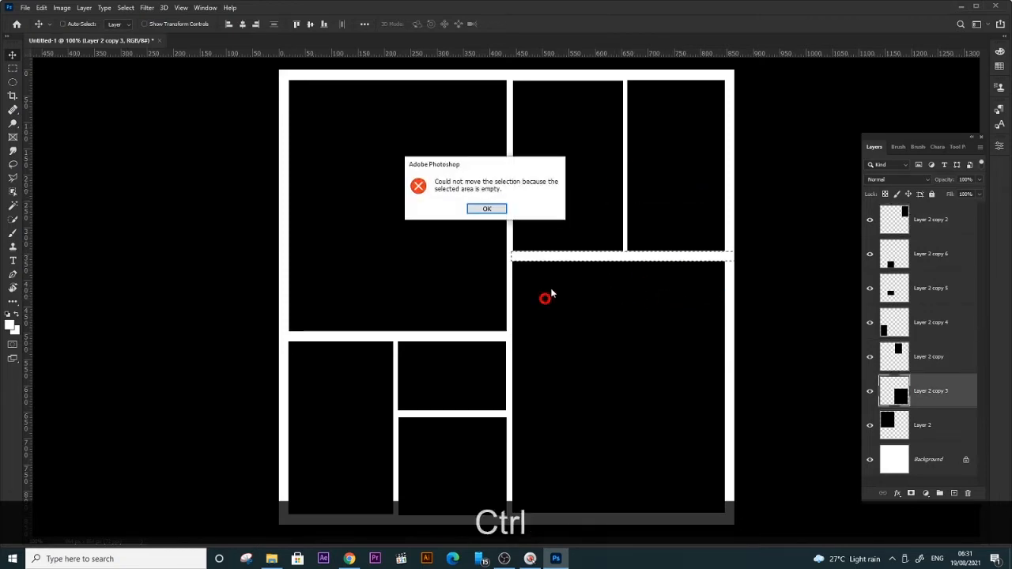
click(484, 209)
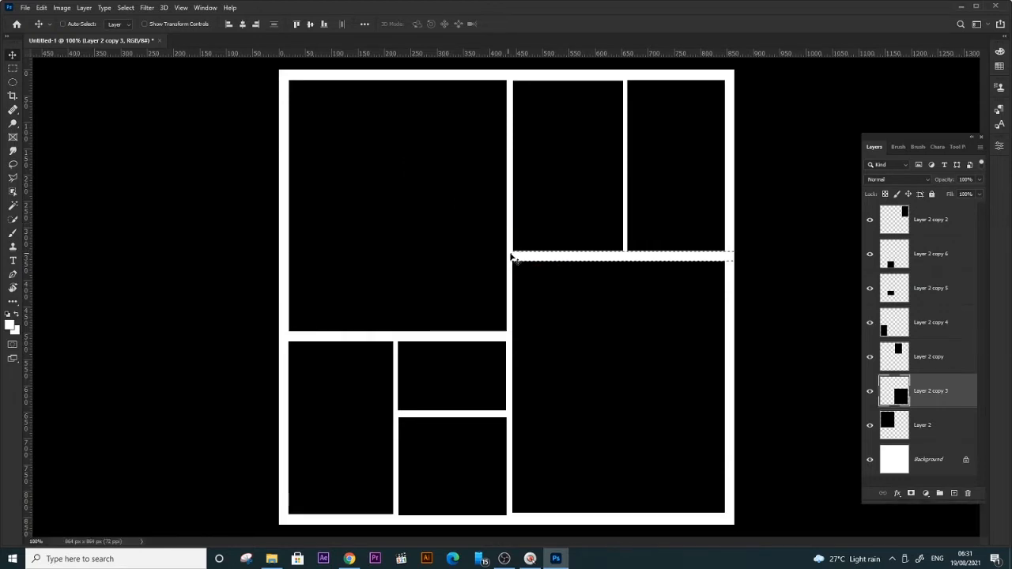
- Move the strip selection onto the gap between the two small stacked blocks and shorten it to about 39% width
key(m)
drag(558, 260, 441, 419)
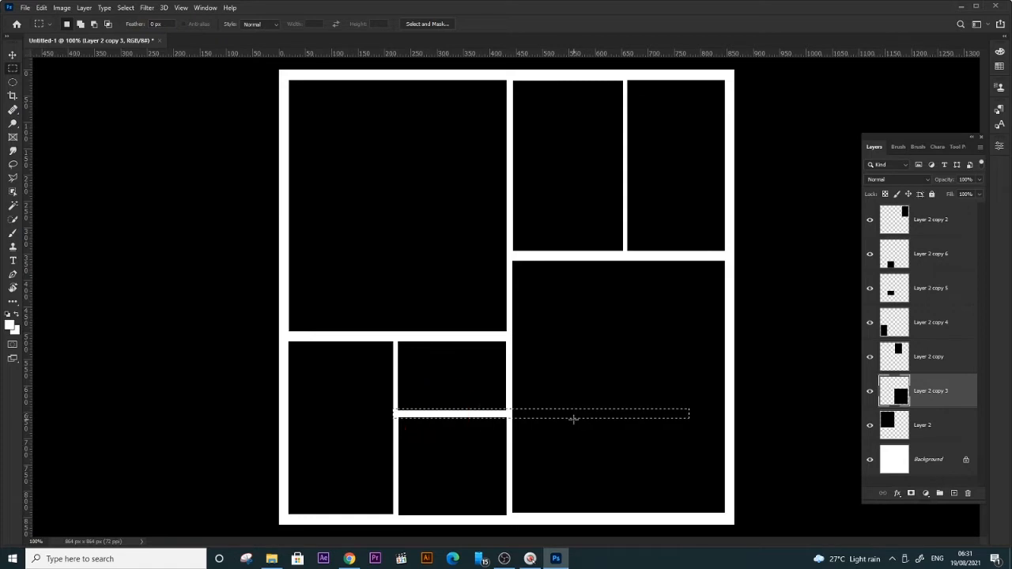
right_click(585, 417)
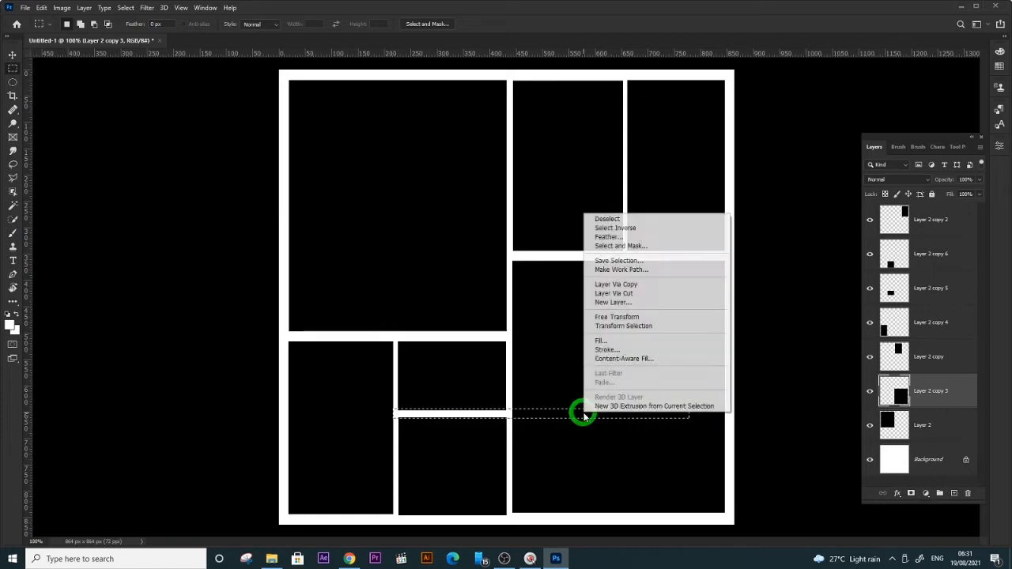
click(625, 326)
drag(688, 413, 510, 413)
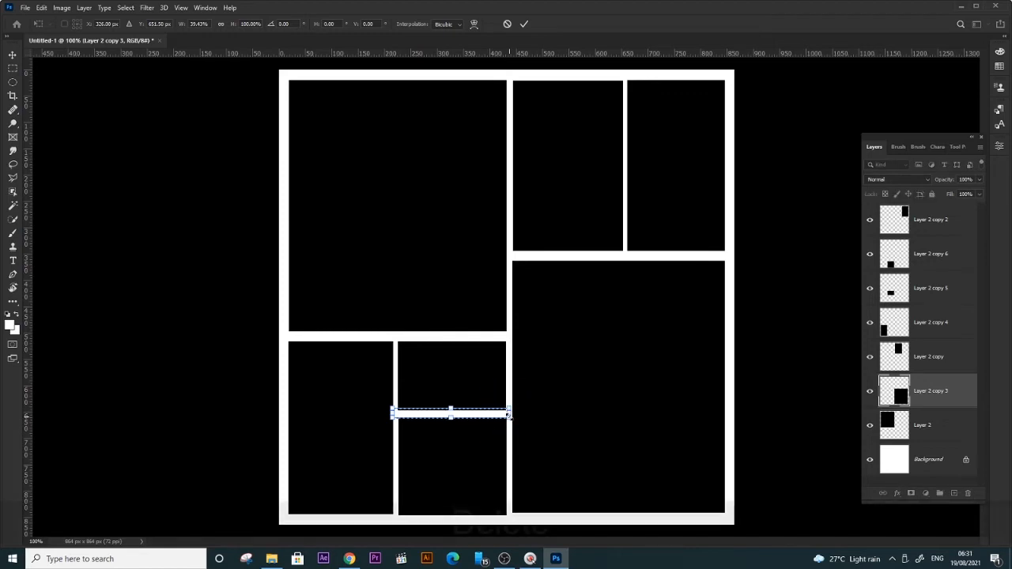
key(Return)
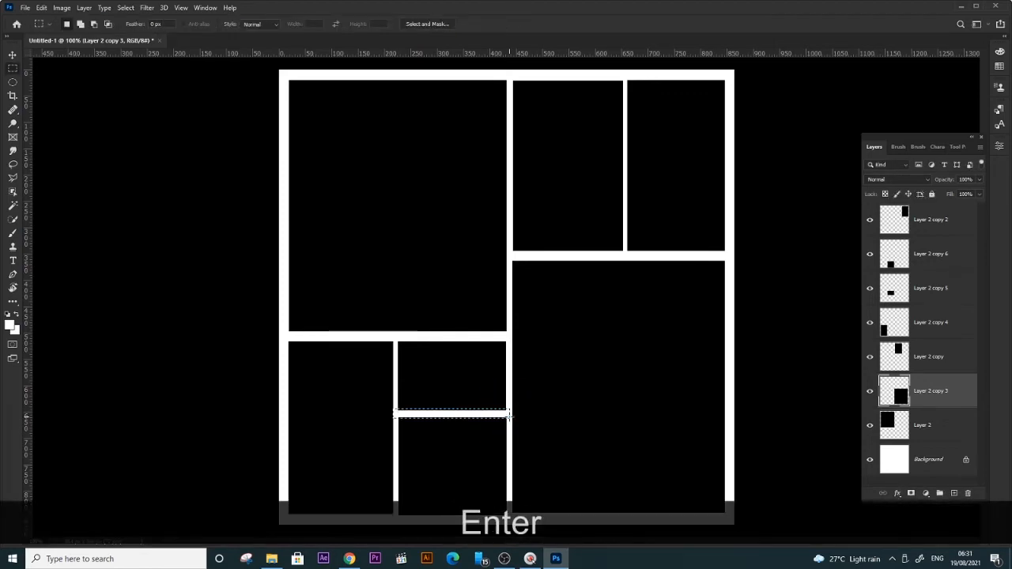
- Delete the strip area from Layer 2 copy 5 and Layer 2 copy 6 to widen their gap, and clear the selection
key(Delete)
key(v)
right_click(462, 371)
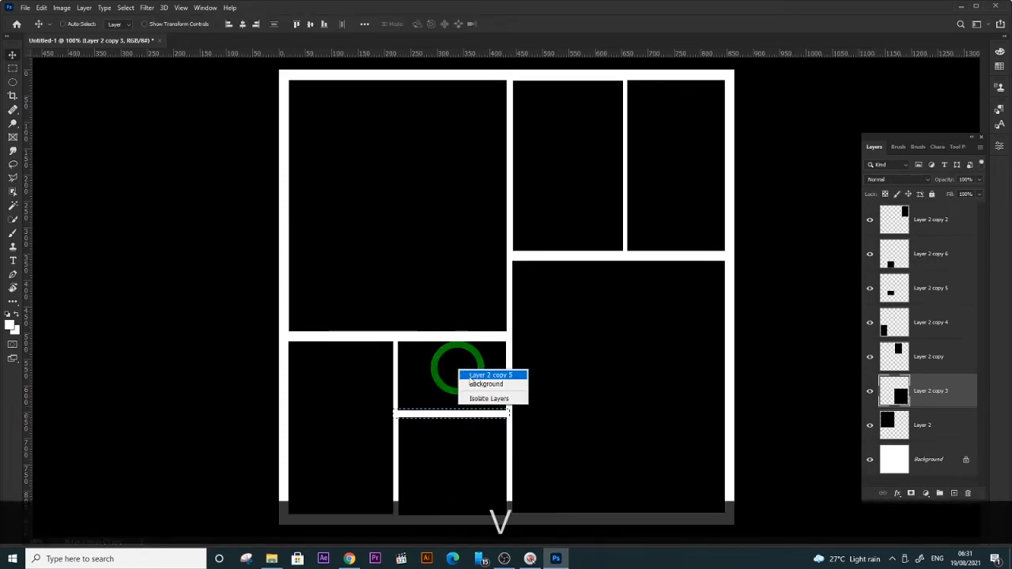
click(475, 374)
right_click(463, 454)
click(506, 479)
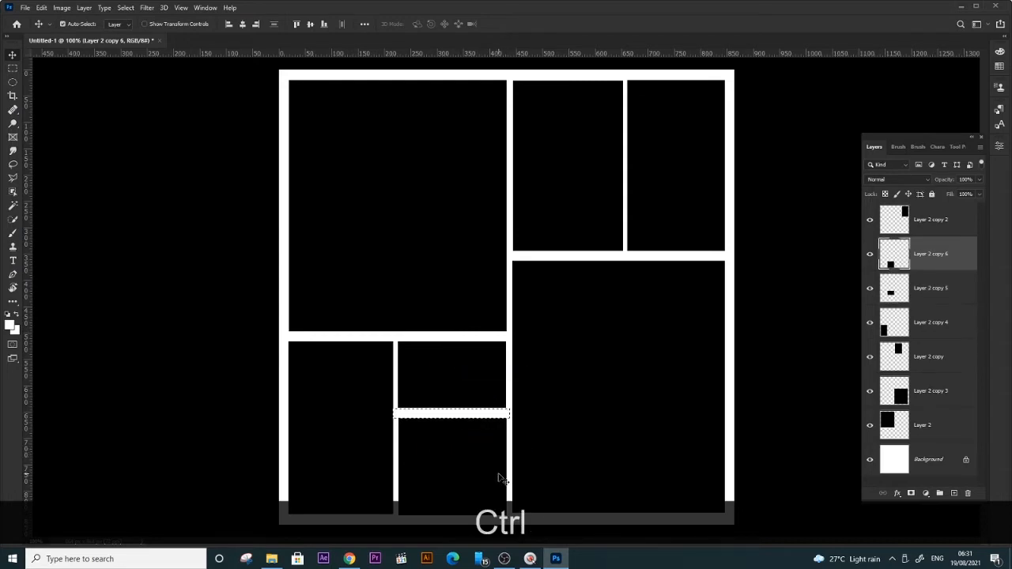
key(ctrl+d)
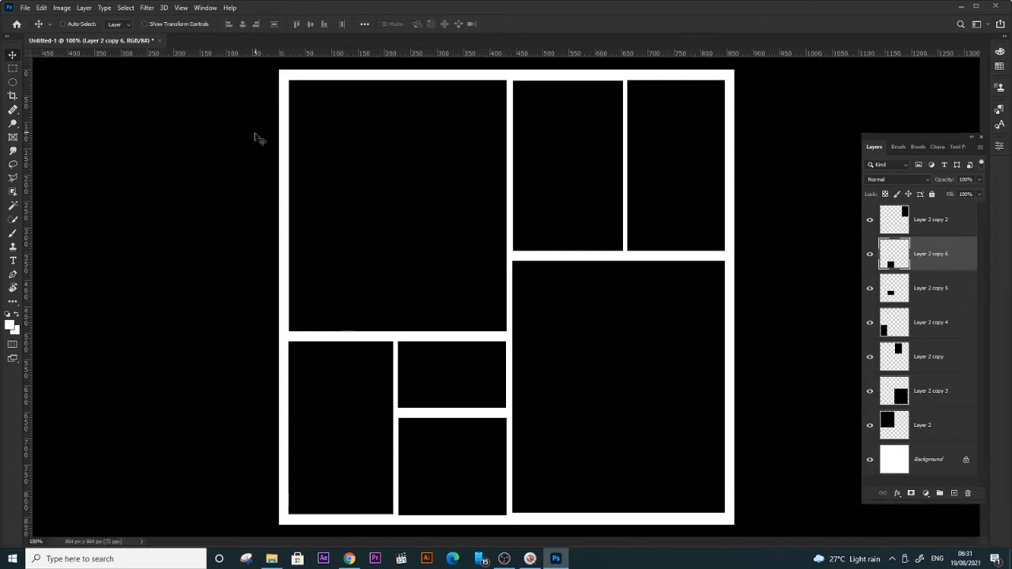
- Select the page's full-height left margin as a strip and move the selection onto the central vertical gap
key(m)
drag(278, 70, 290, 523)
key(m)
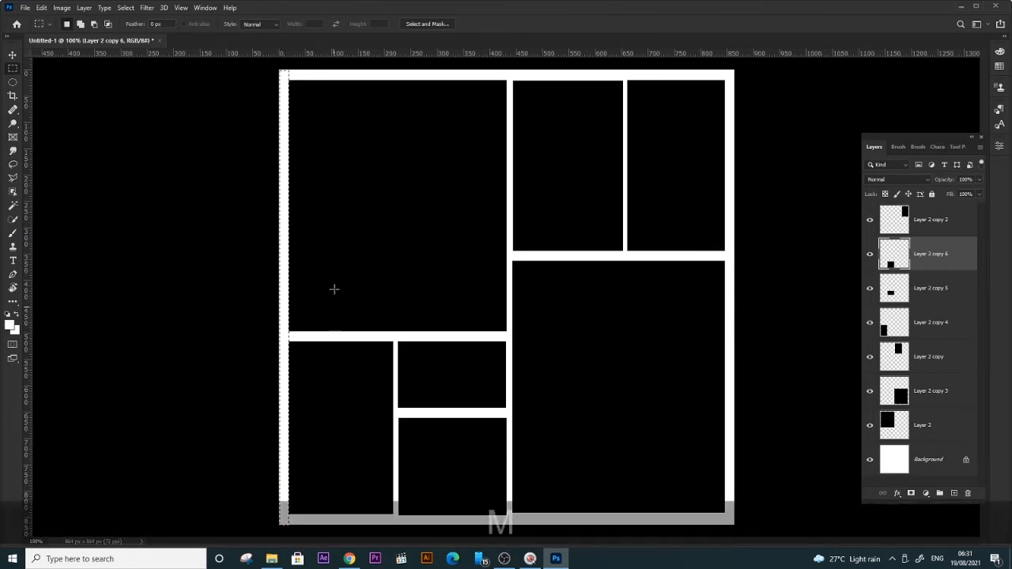
drag(285, 283, 509, 283)
right_click(452, 231)
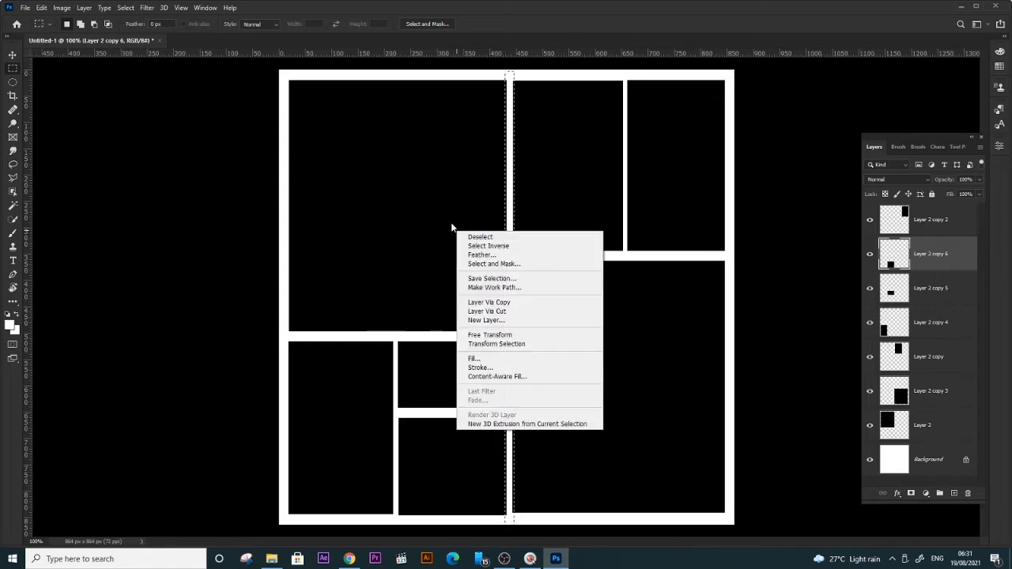
key(Escape)
- Delete the vertical strip area from Layer 2, Layer 2 copy 3 and Layer 2 copy along the central gap
key(v)
right_click(396, 172)
click(406, 178)
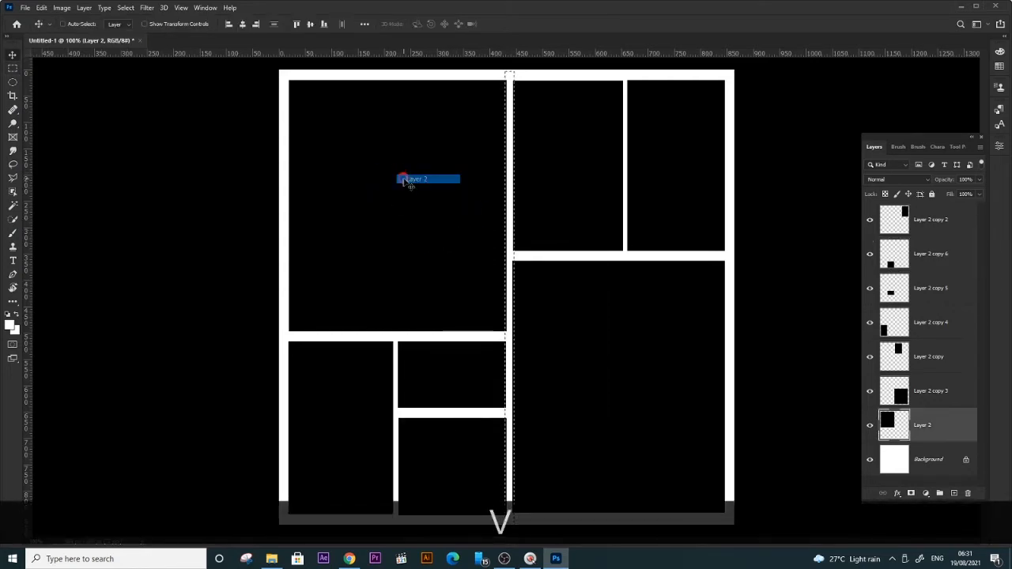
key(Delete)
right_click(568, 346)
click(601, 351)
key(Delete)
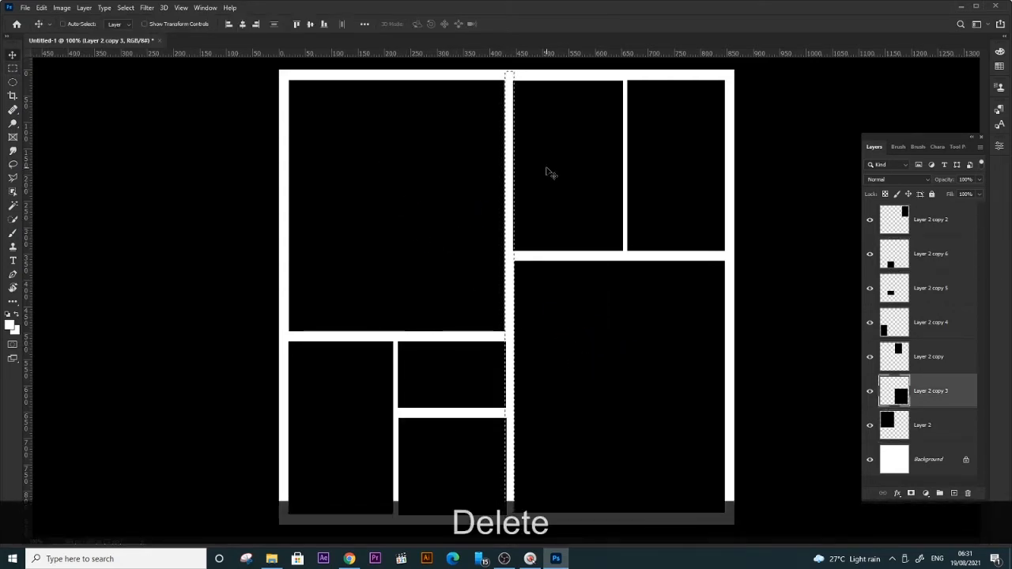
right_click(547, 170)
click(559, 175)
- Delete the vertical strip area from the right edges of Layer 2 copy 5 and Layer 2 copy 6
right_click(477, 360)
click(481, 363)
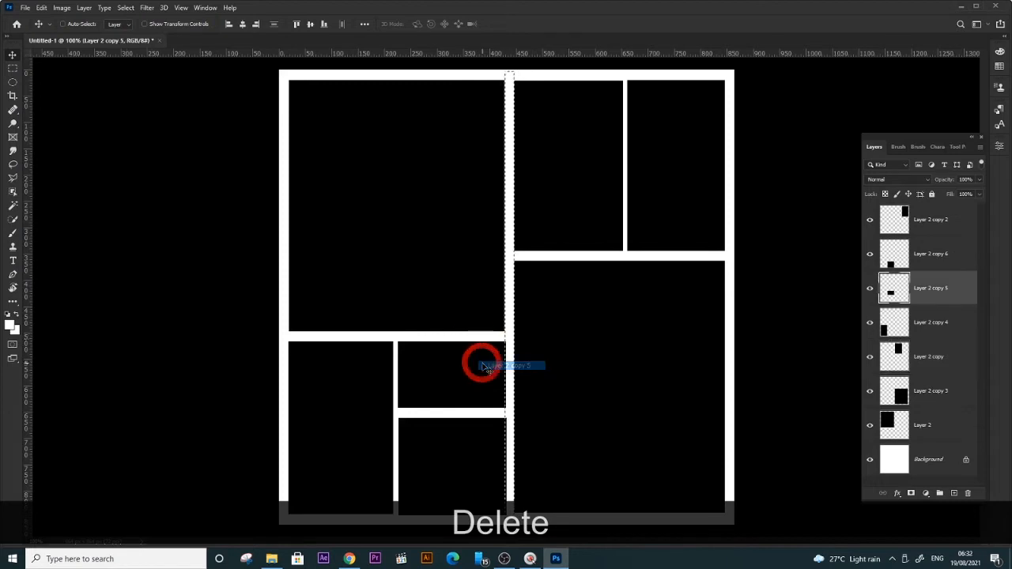
click(486, 468)
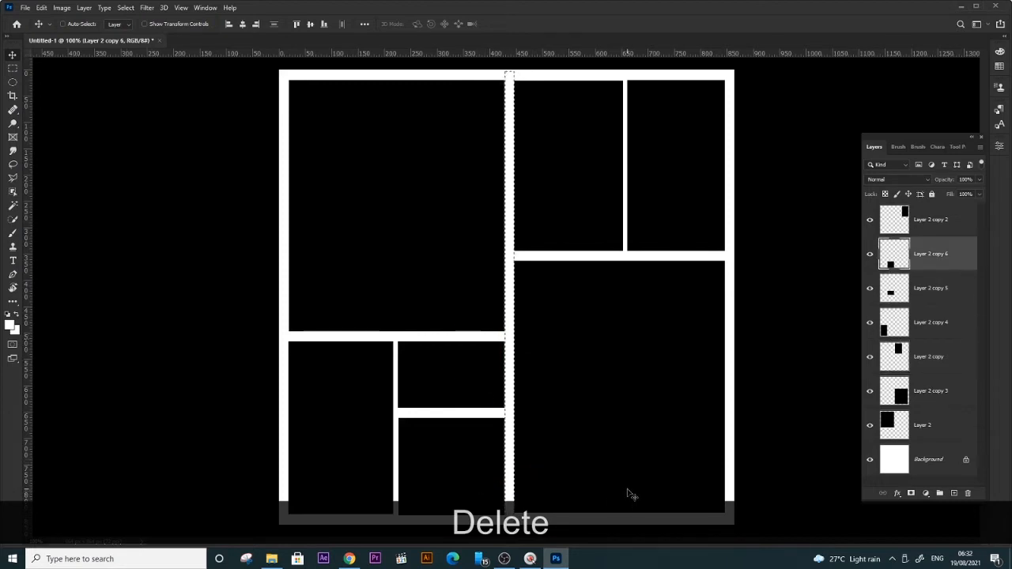
click(510, 362)
click(493, 209)
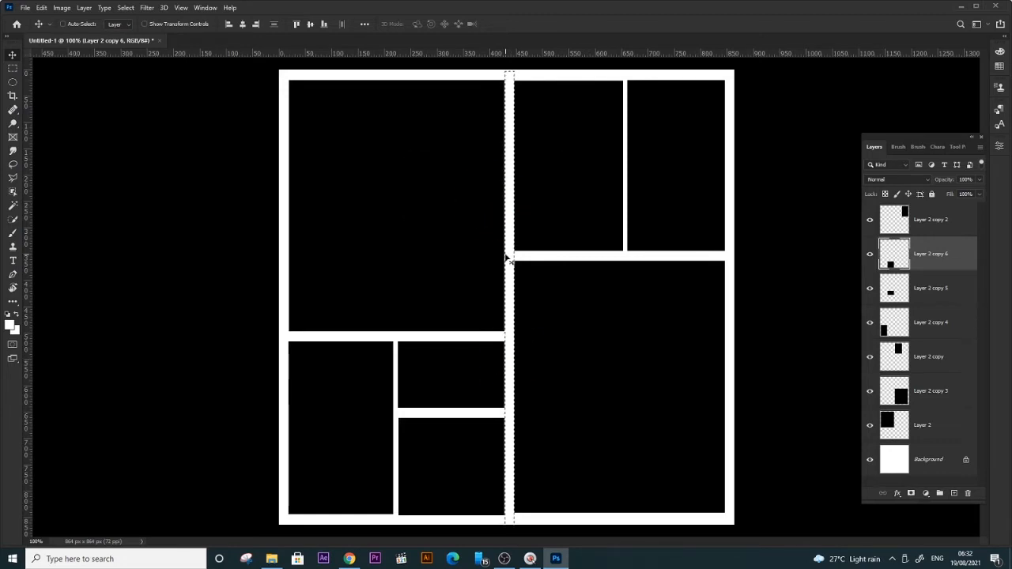
- Shorten the vertical strip selection to about 350 px tall and place it over the gap right of the lower-left block
key(m)
right_click(513, 182)
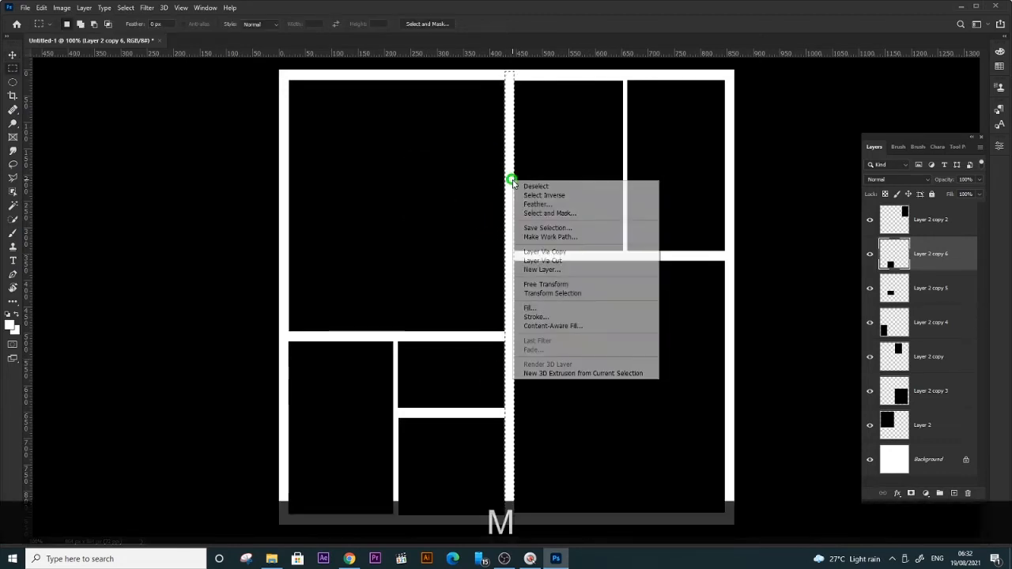
click(550, 294)
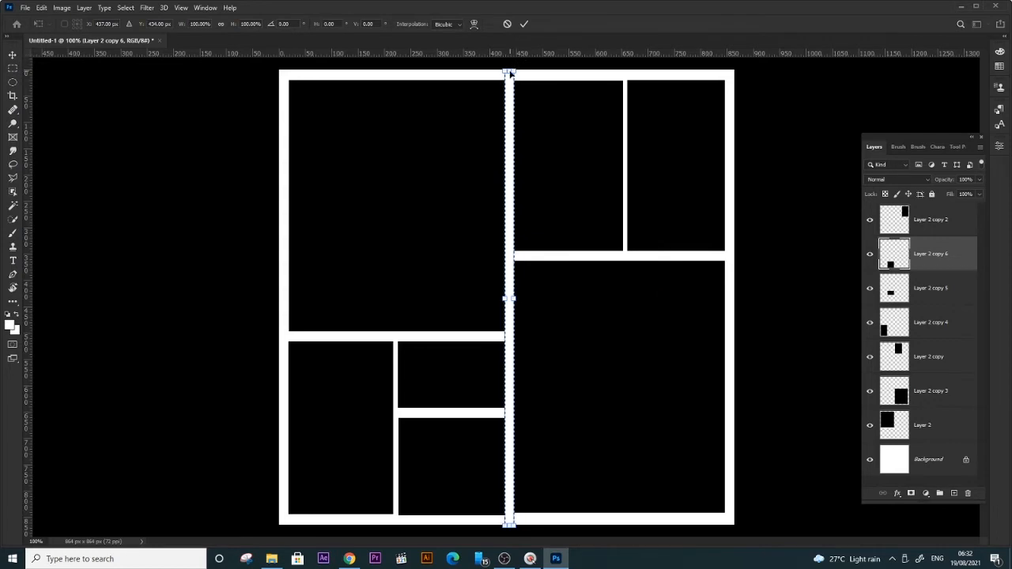
drag(501, 254, 509, 318)
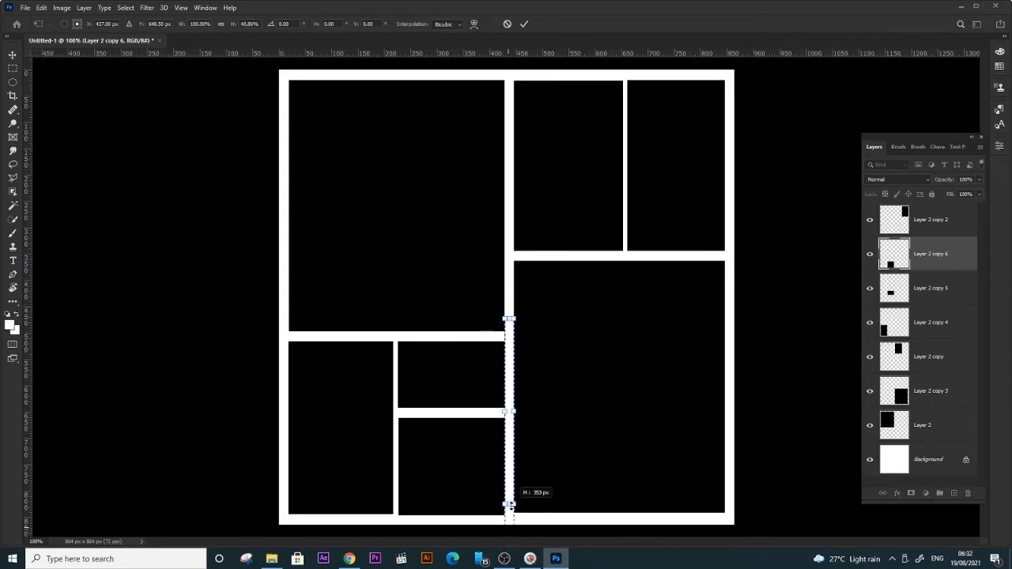
drag(507, 453, 395, 470)
key(Return)
- Delete the strip area from Layer 2 copy 4, Layer 2 copy 5 and Layer 2 copy 6 to widen their vertical gap
key(v)
right_click(328, 406)
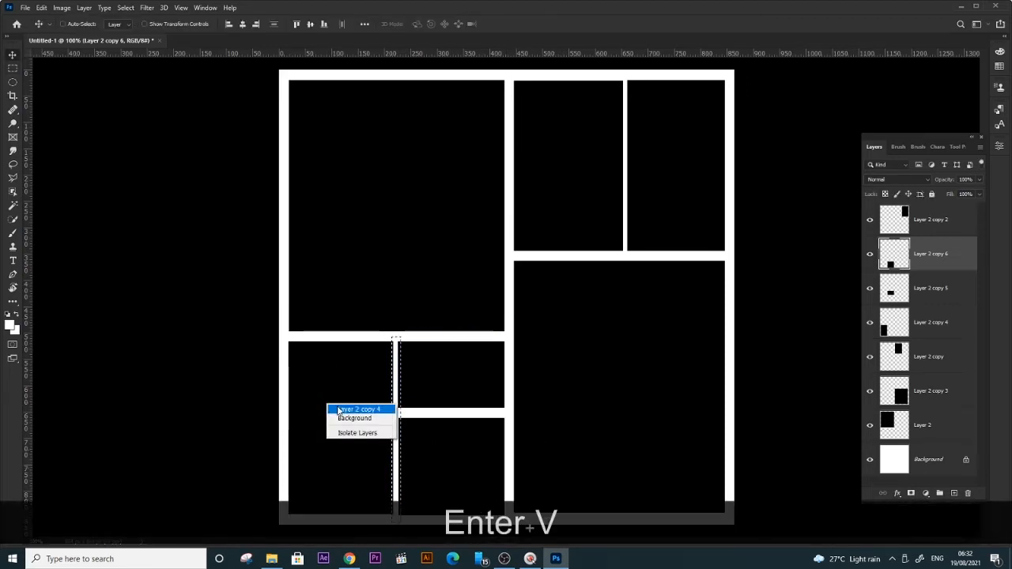
click(338, 410)
key(Delete)
right_click(423, 373)
click(431, 379)
key(Delete)
right_click(458, 455)
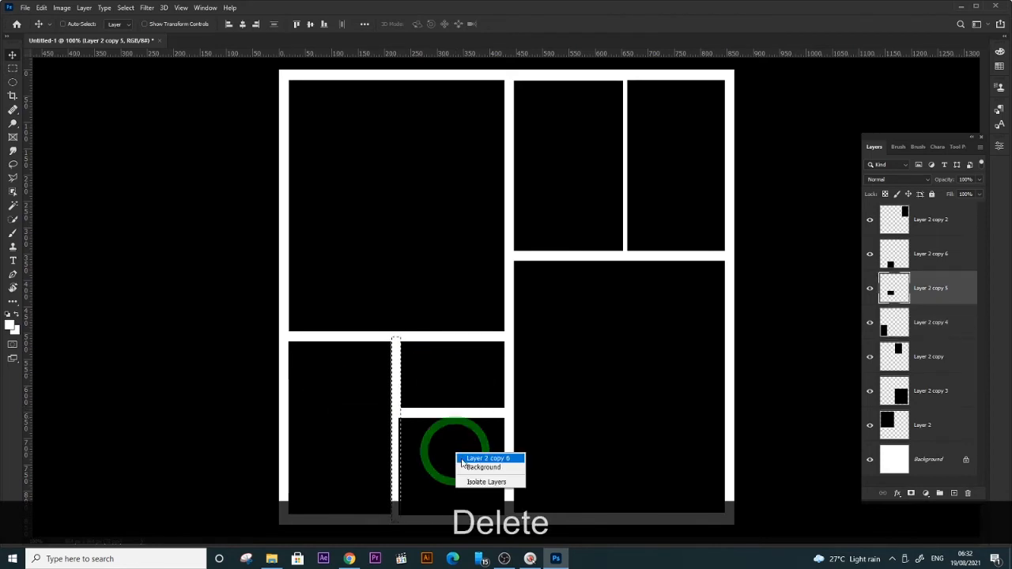
click(463, 460)
key(Delete)
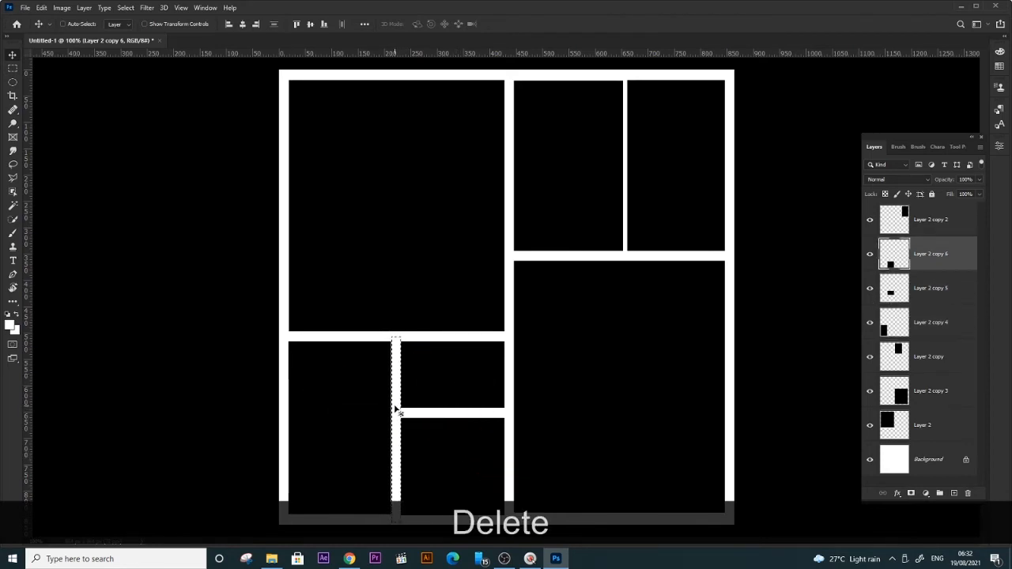
- Move the vertical strip selection onto the gap between the two upper-right blocks
drag(396, 411, 626, 143)
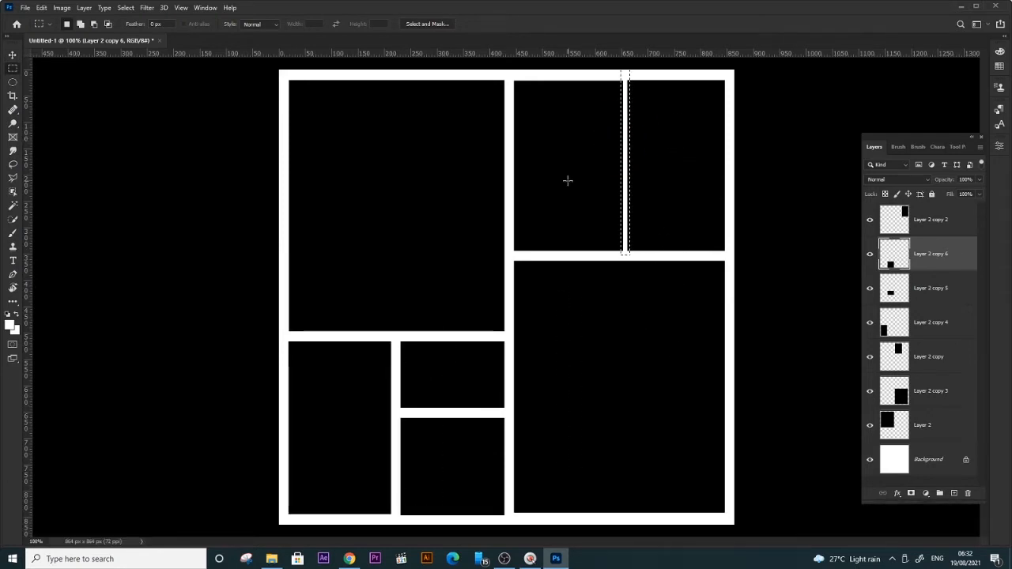
right_click(567, 168)
click(567, 152)
- Delete the strip area from Layer 2 copy and Layer 2 copy 2 to widen their gap, and clear the selection
key(v)
right_click(567, 153)
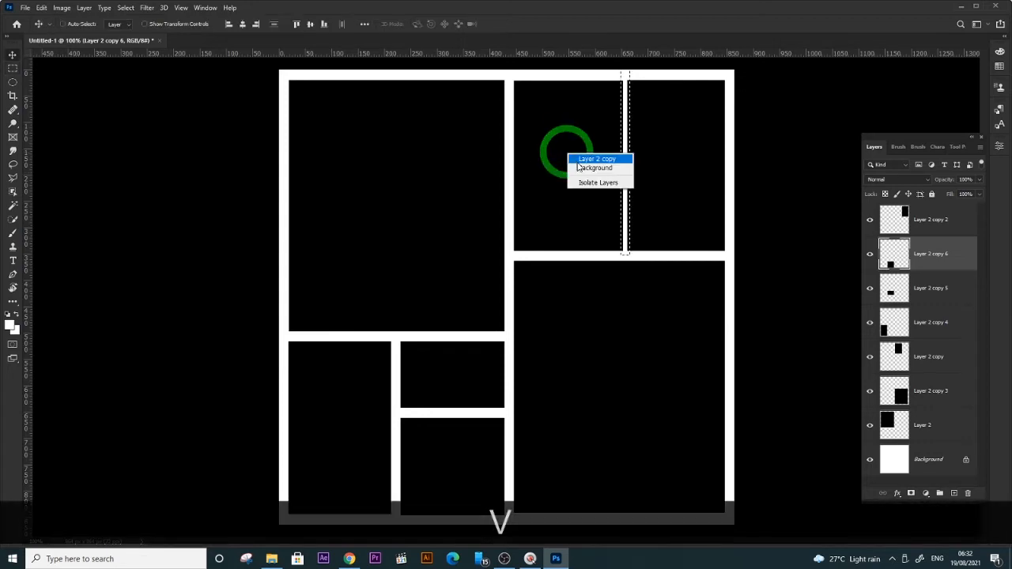
click(599, 156)
key(Delete)
right_click(658, 173)
click(669, 171)
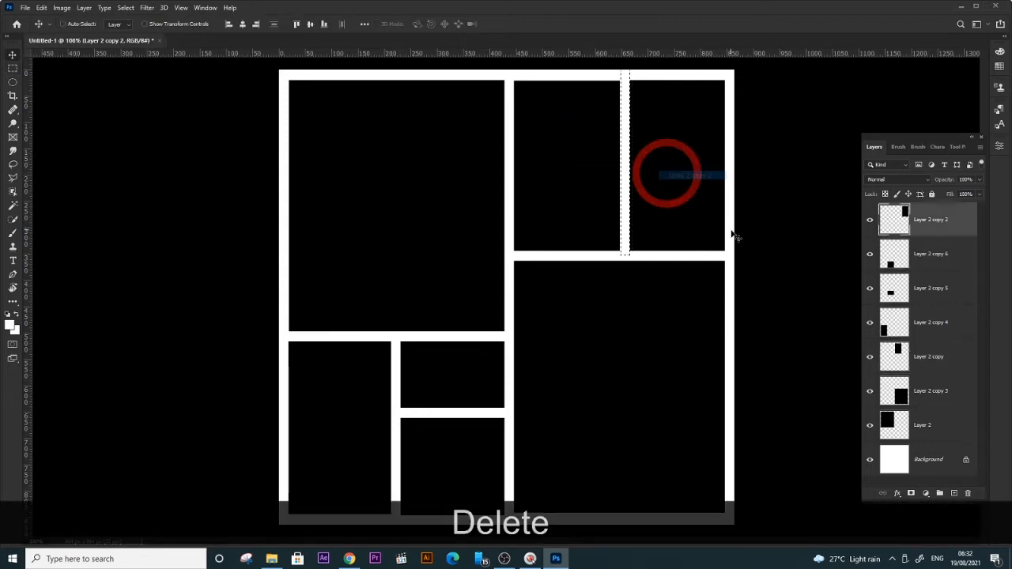
key(ctrl+d)
- Select the page's full-width top margin as a strip and move the selection onto the bottom margin
key(ctrl+KP_Subtract)
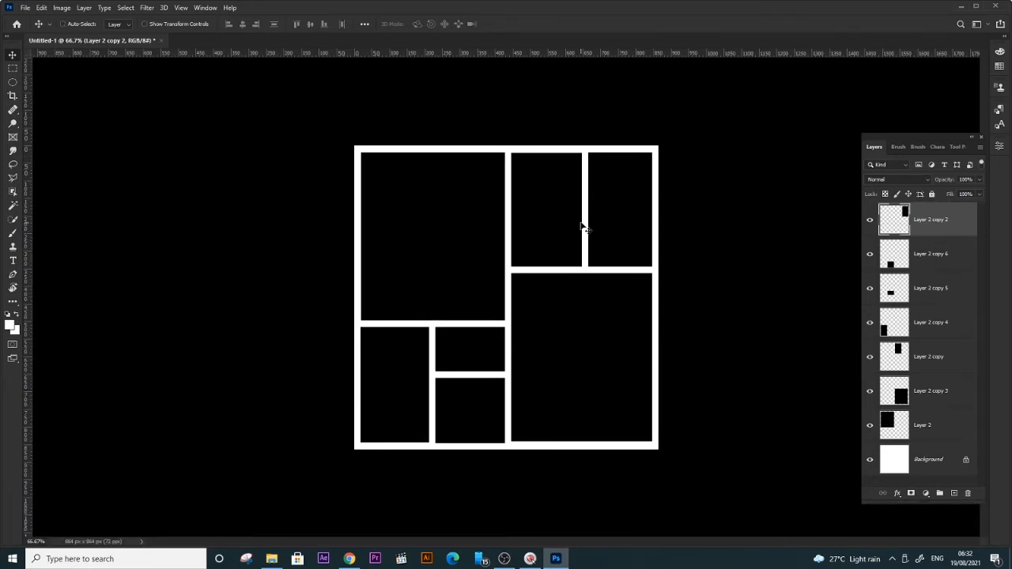
key(m)
drag(354, 145, 670, 150)
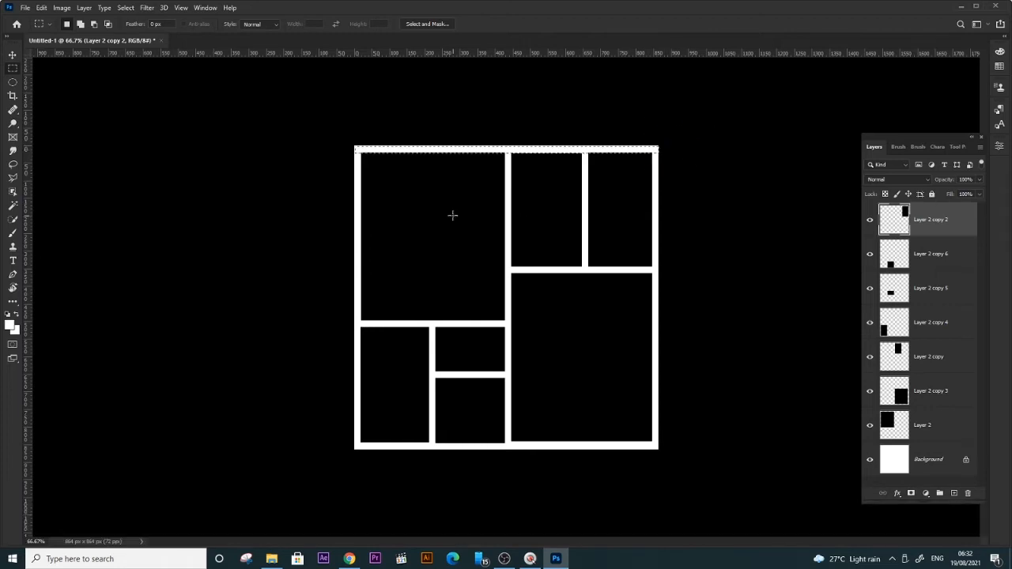
key(m)
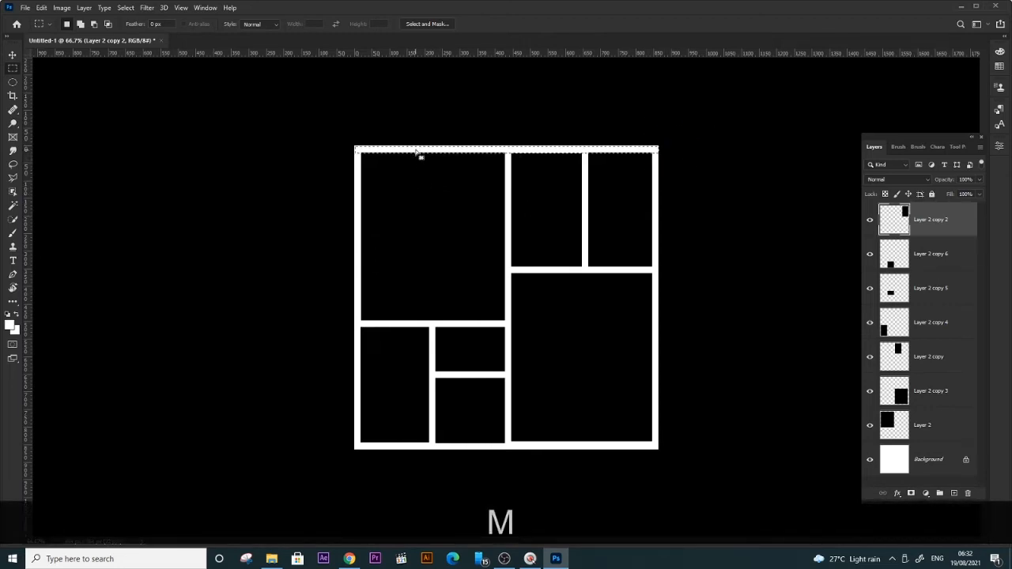
drag(419, 153, 416, 447)
- Delete the strip area from the lower edges of Layer 2 copy 4, Layer 2 copy 6 and Layer 2 copy 3, and deselect
key(v)
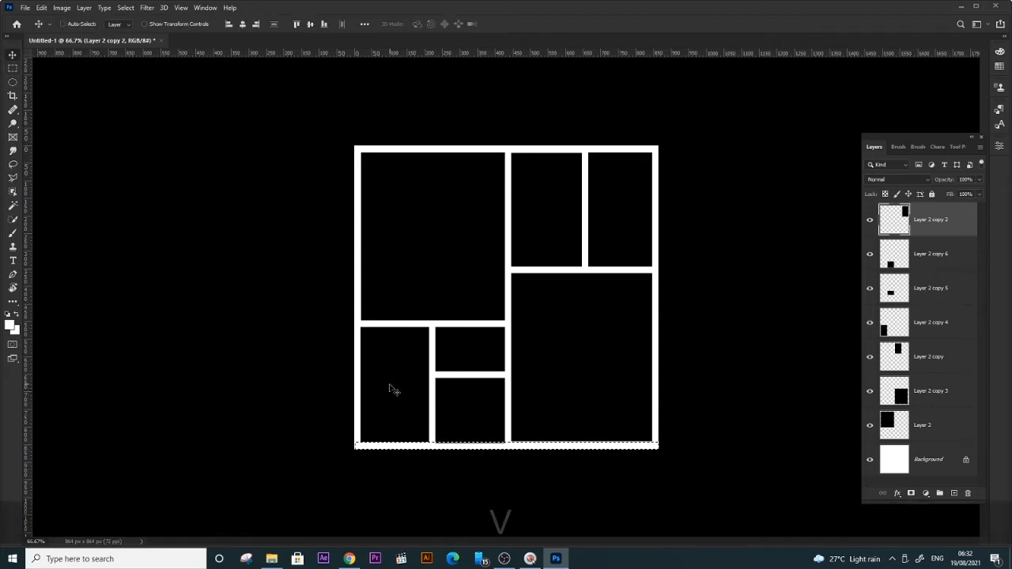
right_click(391, 388)
click(400, 391)
key(Delete)
right_click(451, 409)
click(463, 413)
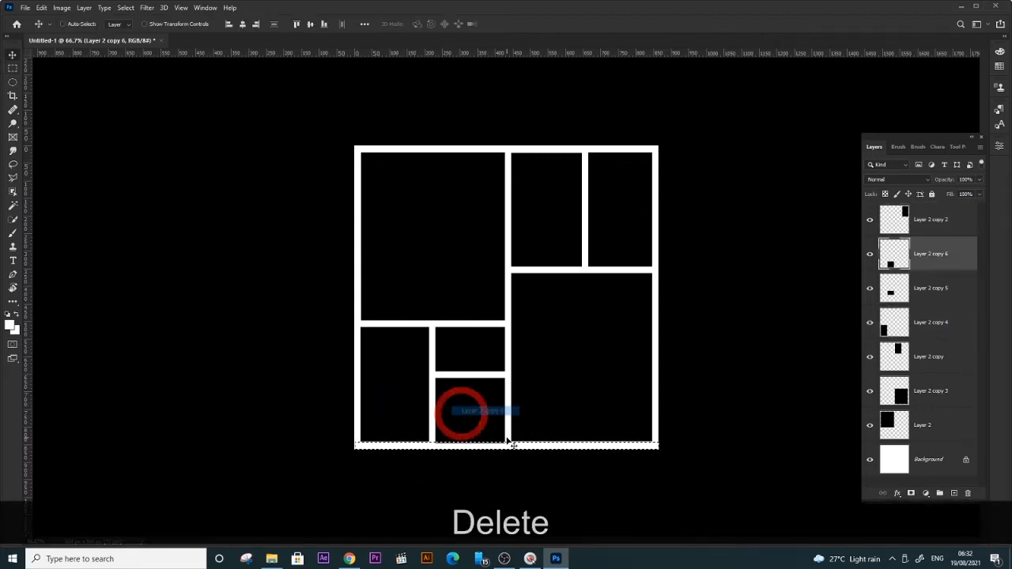
right_click(553, 421)
click(582, 424)
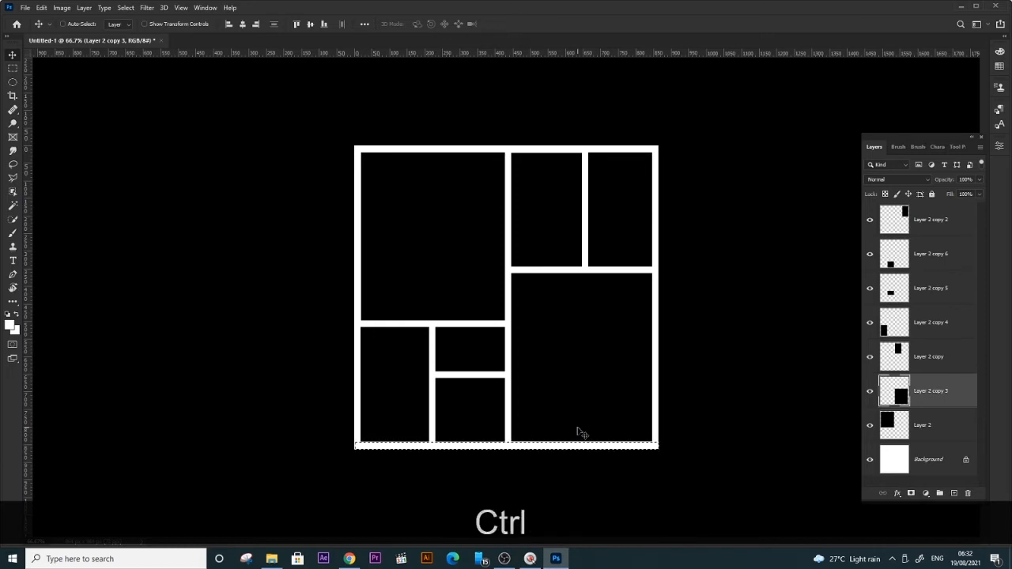
key(ctrl+d)
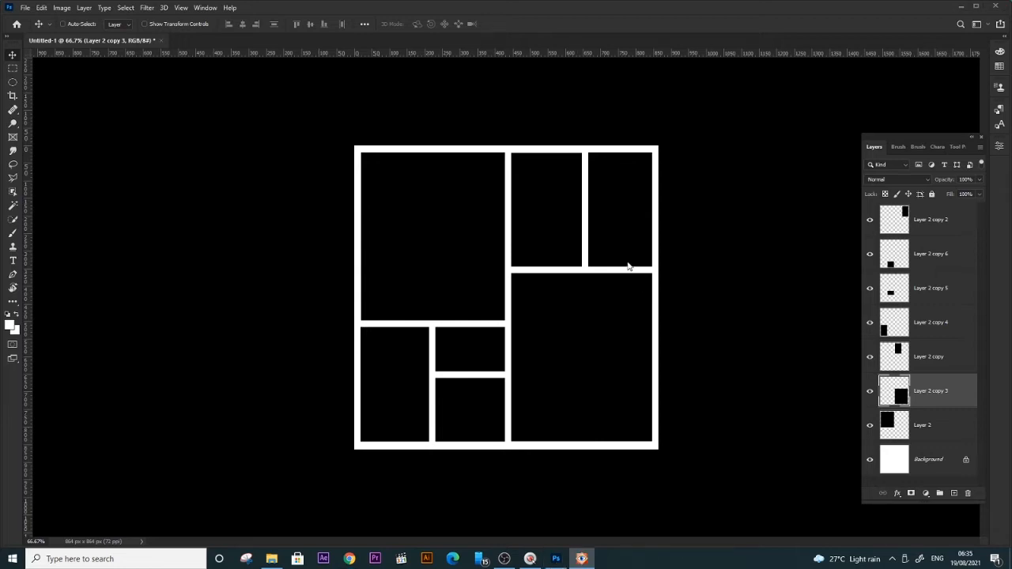
- Make Layer 2, the large upper-left block, the active layer
click(628, 266)
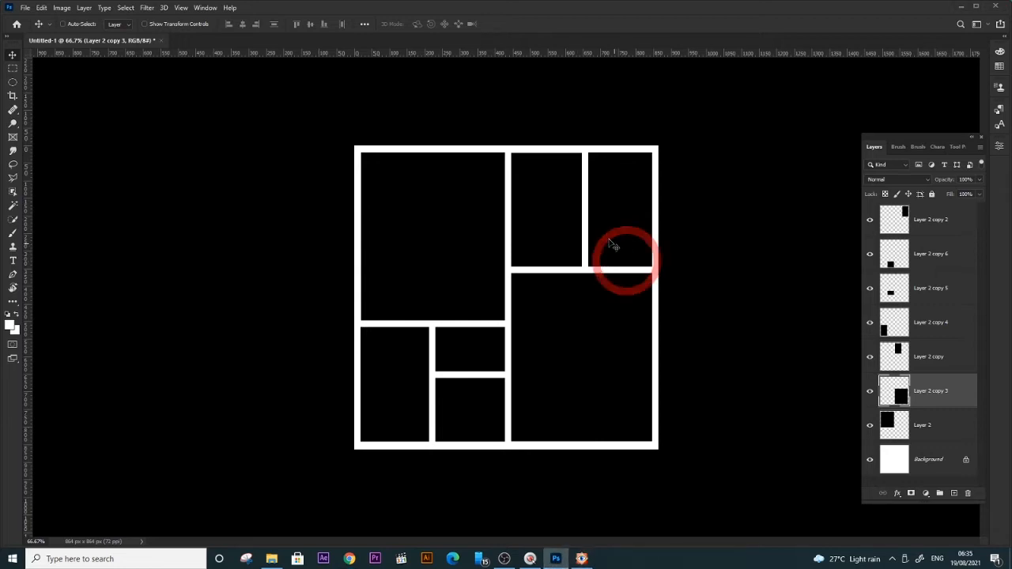
right_click(428, 207)
click(441, 209)
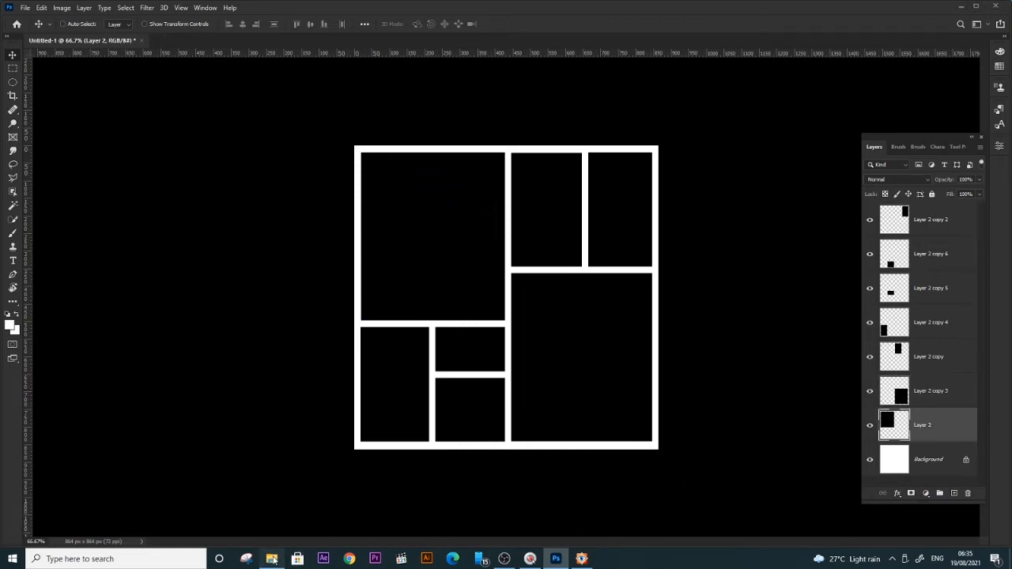
- Place girl-4731823.jpg from the File Explorer photo folder above Layer 2 and position it over the large upper-left block
click(272, 559)
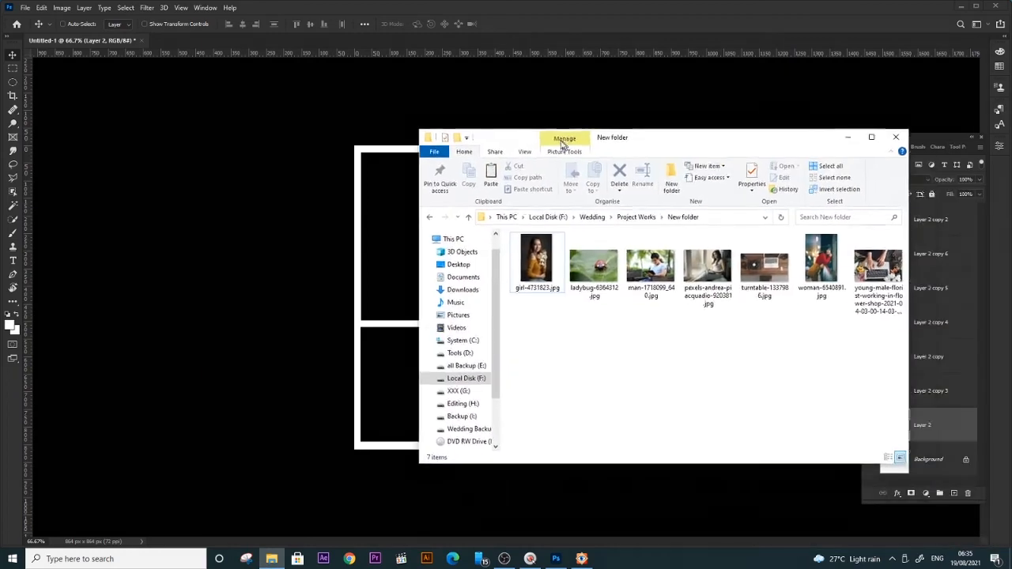
drag(561, 135, 688, 128)
drag(667, 257, 403, 221)
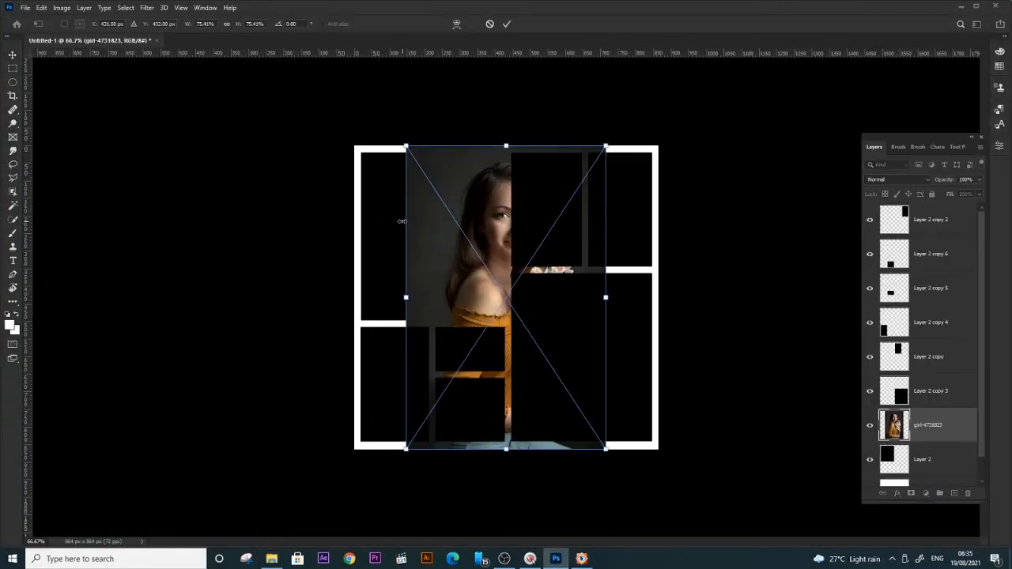
drag(453, 268, 376, 205)
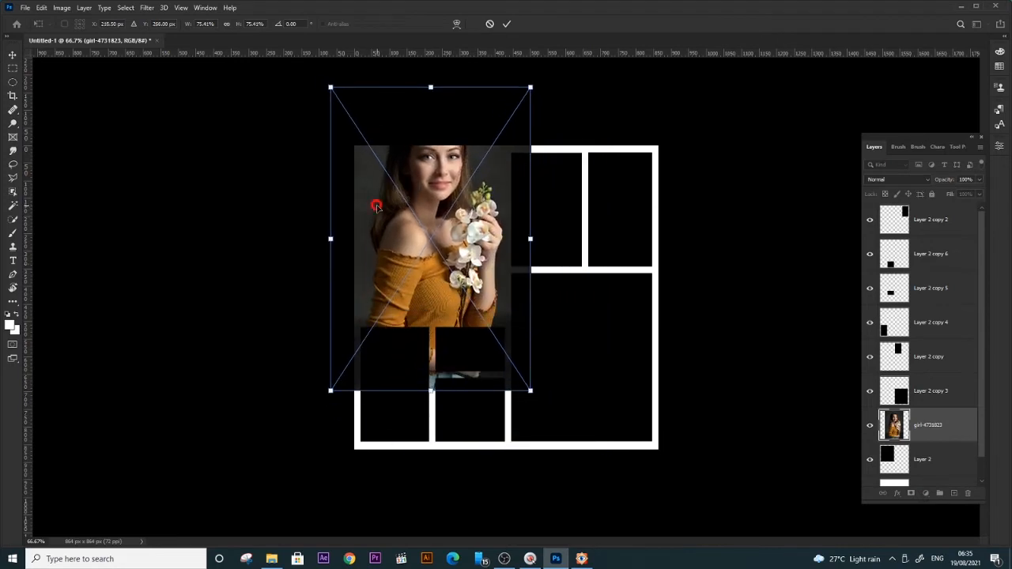
key(Return)
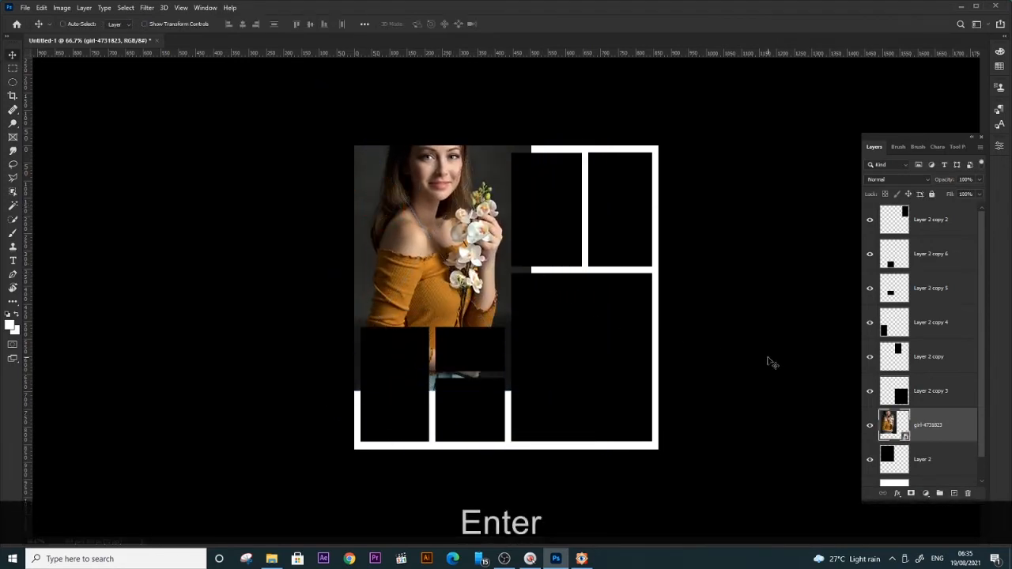
drag(385, 250, 389, 252)
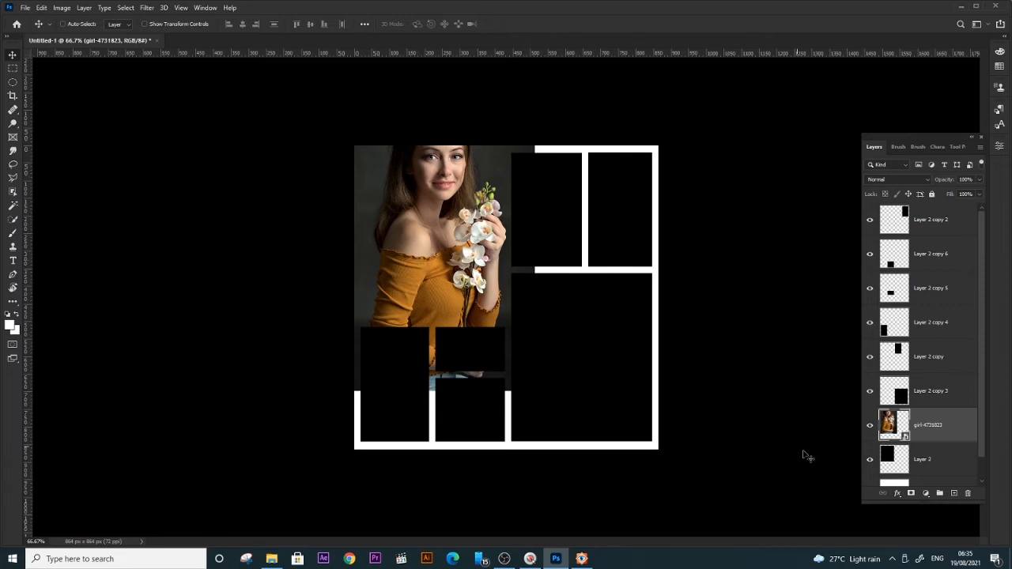
- Clip the girl-4731823 photo layer to Layer 2 with a clipping mask
click(932, 473)
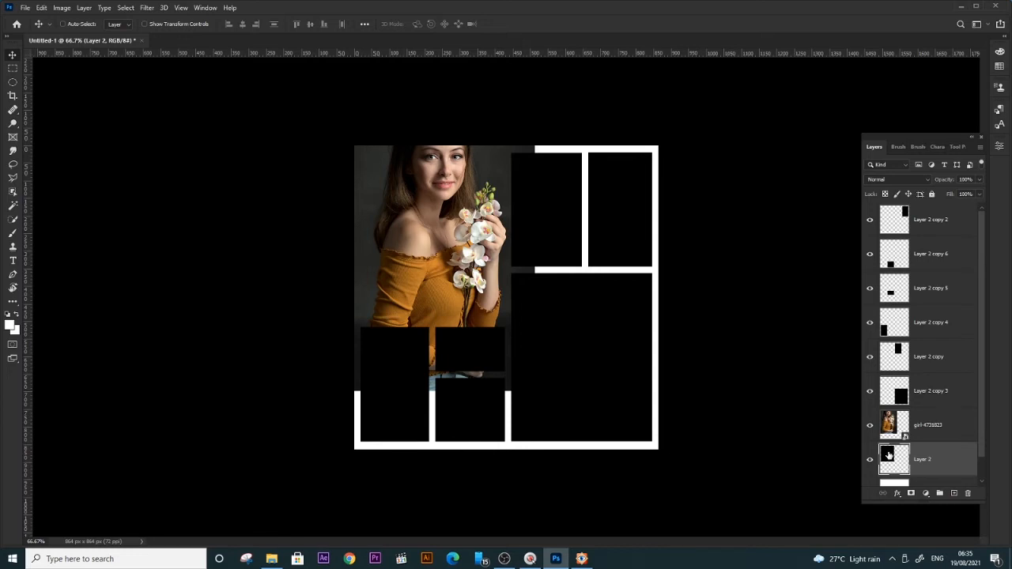
click(924, 425)
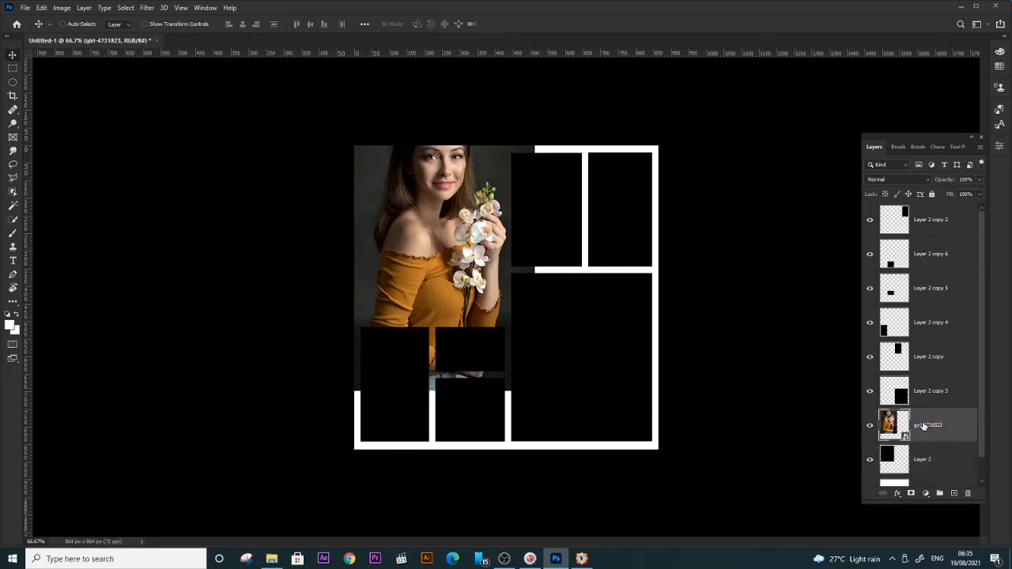
right_click(924, 425)
click(947, 451)
click(933, 463)
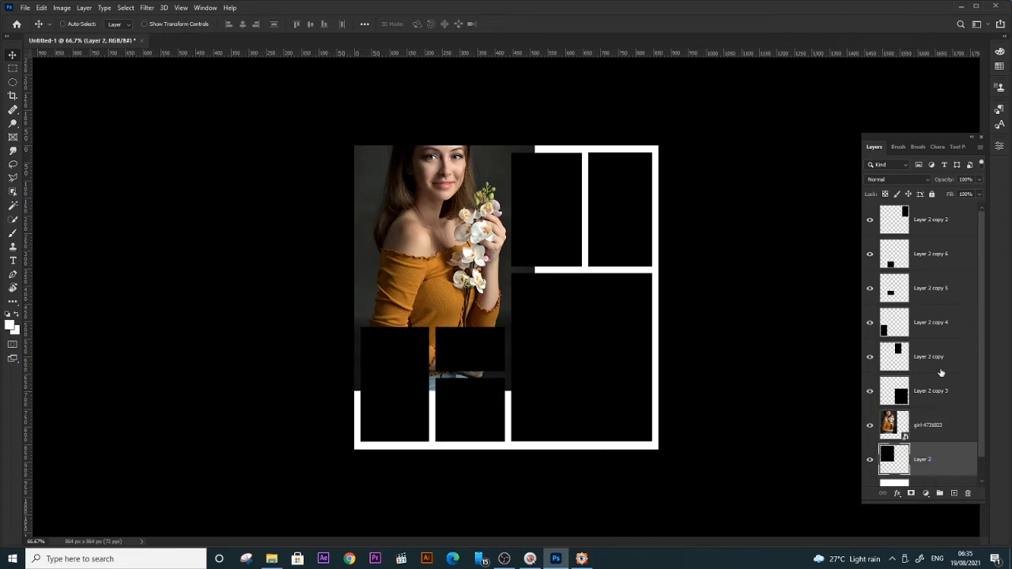
click(936, 423)
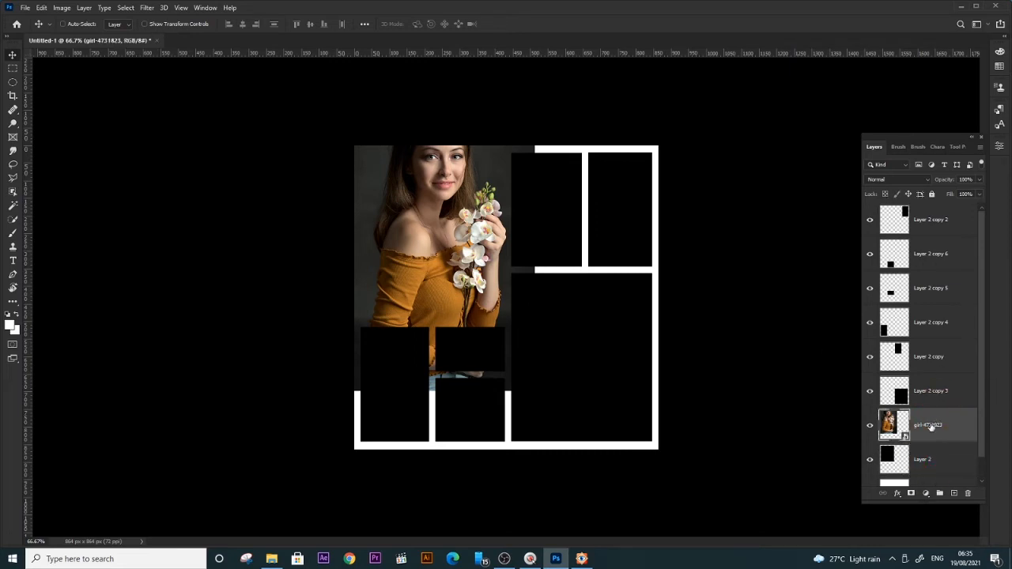
right_click(930, 426)
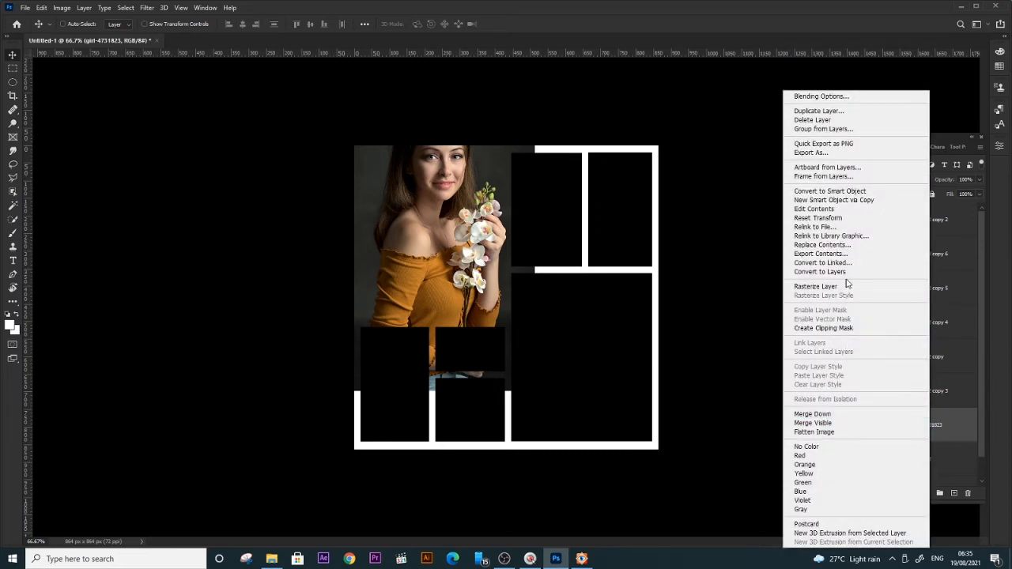
click(852, 331)
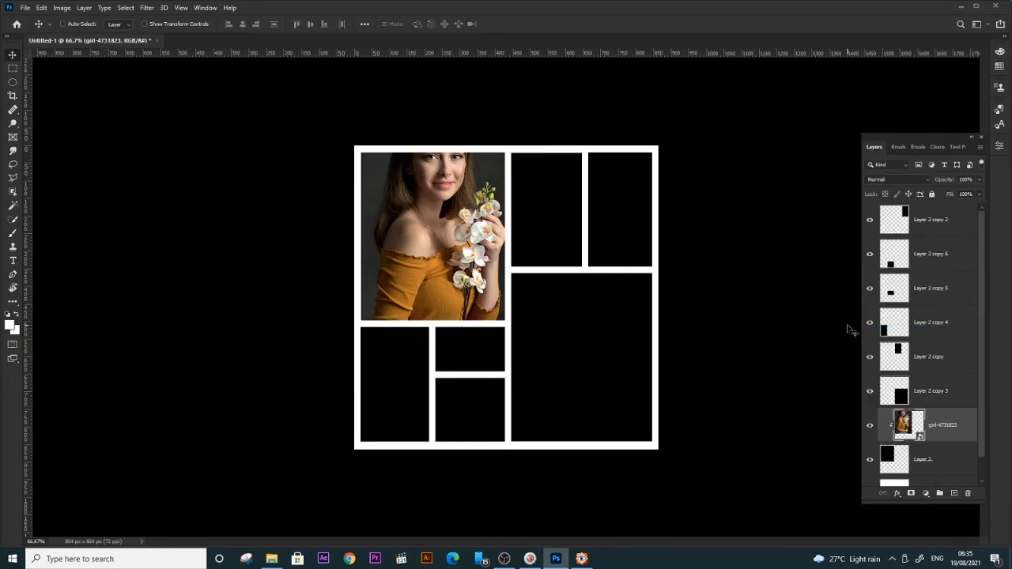
- Scale the girl-4731823 photo to about 57% and reposition it so her head and the flowers fit inside the upper-left block
key(ctrl+t)
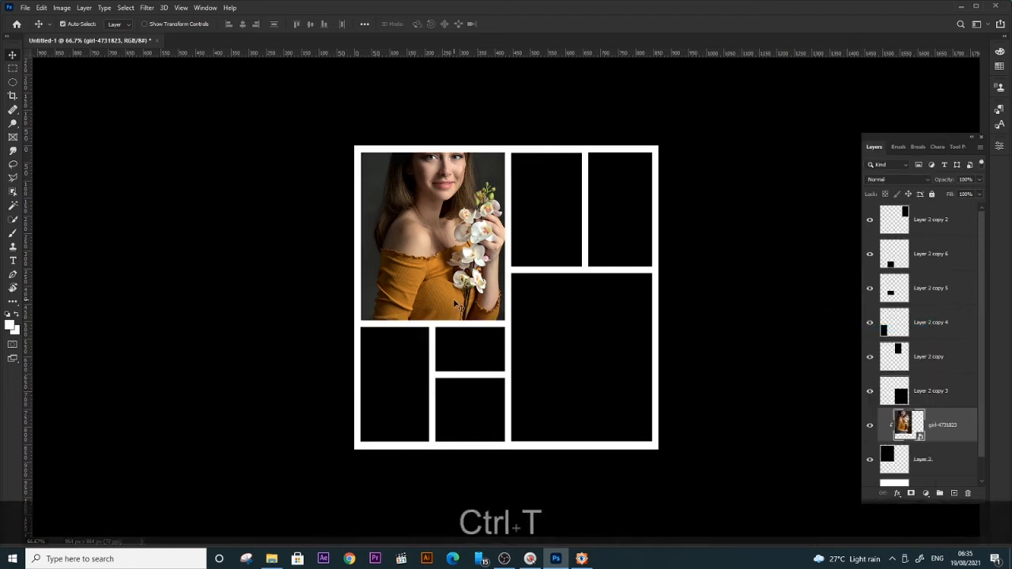
drag(483, 306, 465, 252)
key(ctrl+KP_Subtract)
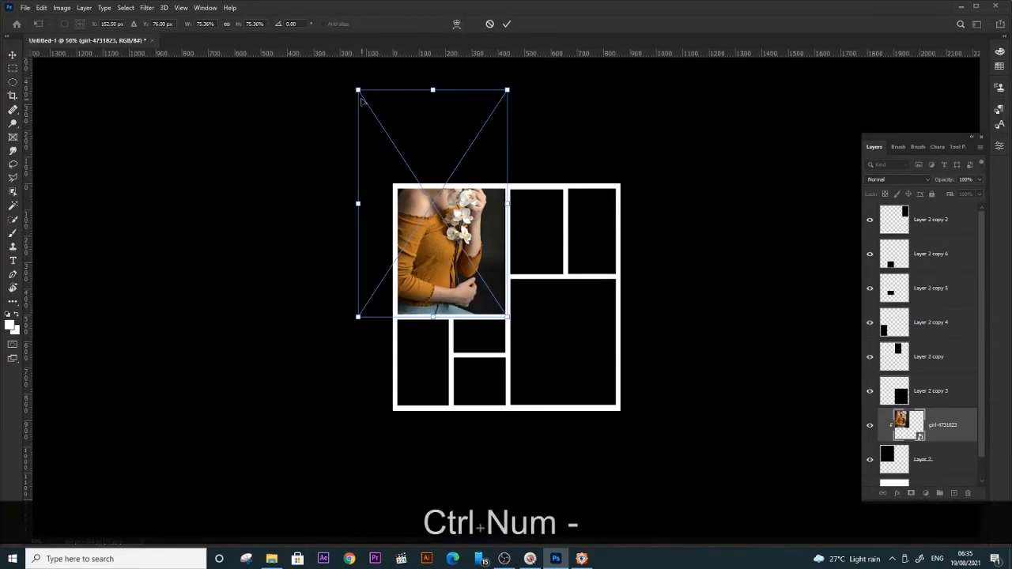
drag(359, 91, 373, 158)
drag(416, 231, 414, 268)
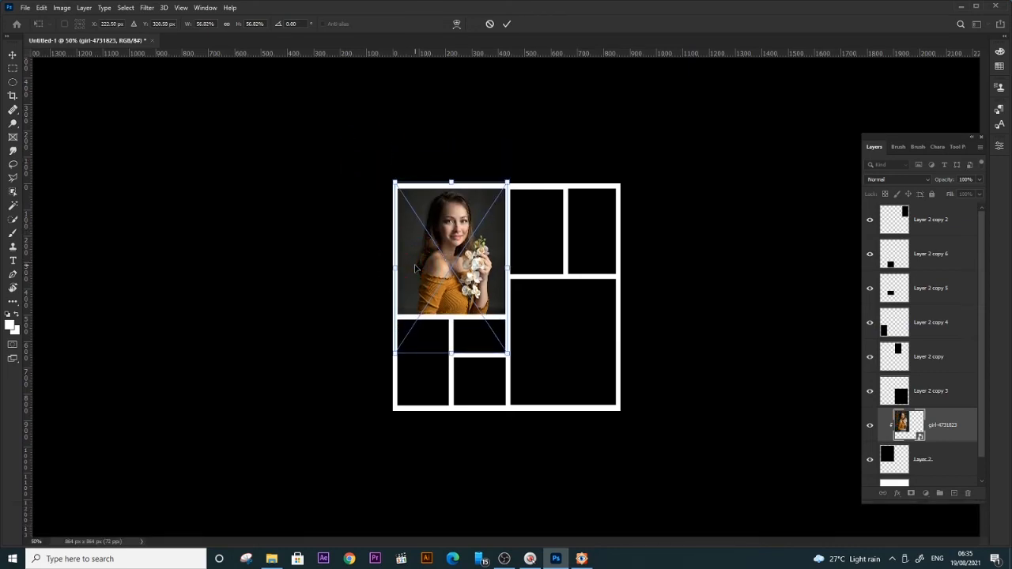
key(Return)
key(ctrl+plus)
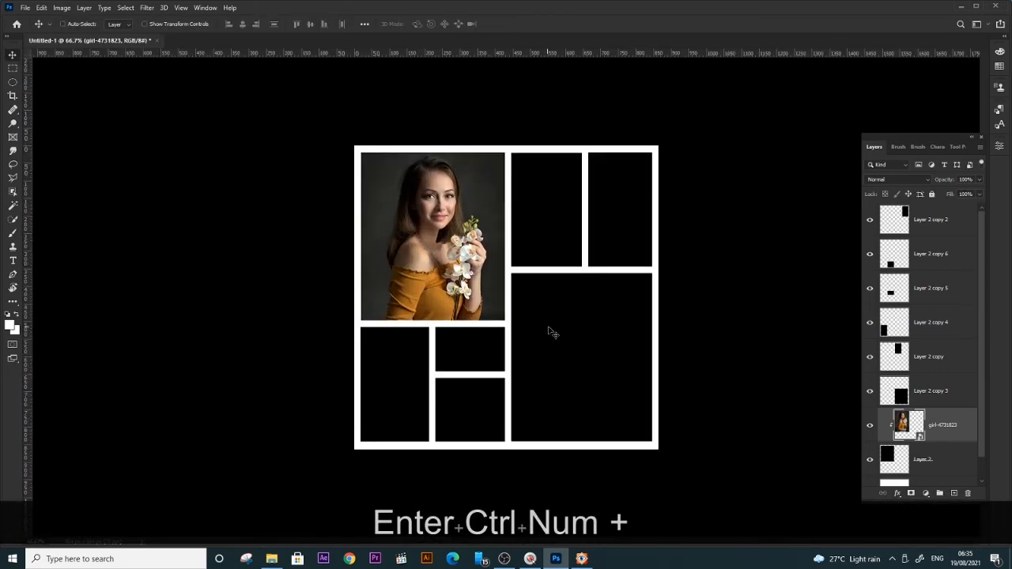
- Activate Layer 2 copy 3 and place woman-6540891.jpg from File Explorer above it, positioned over the large lower-right block
right_click(566, 322)
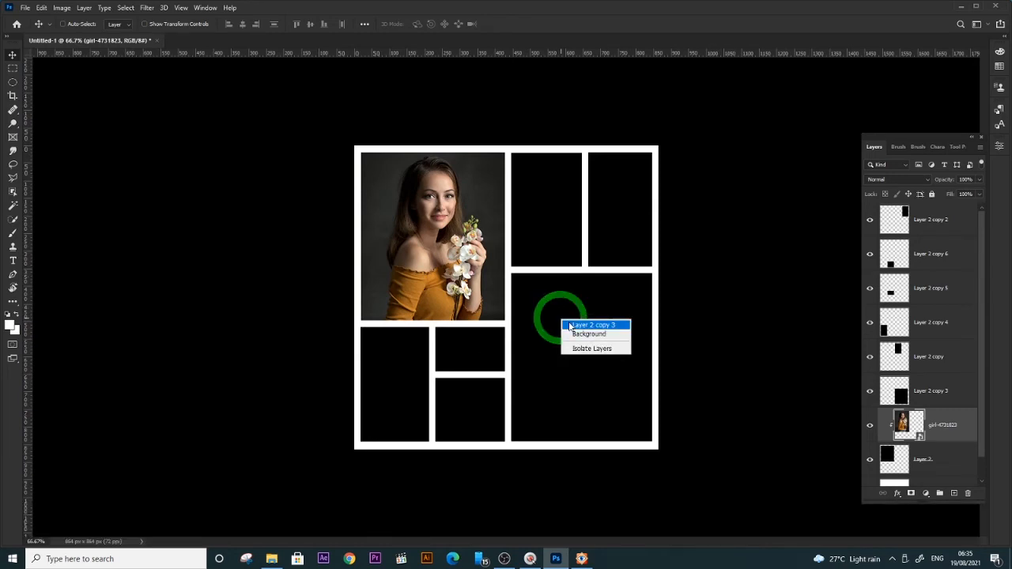
click(571, 325)
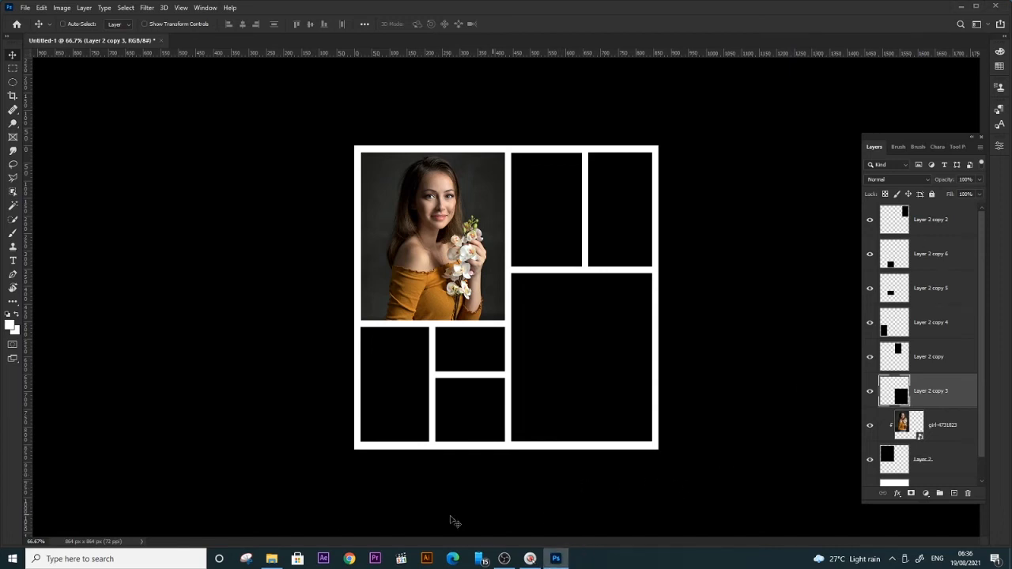
click(272, 558)
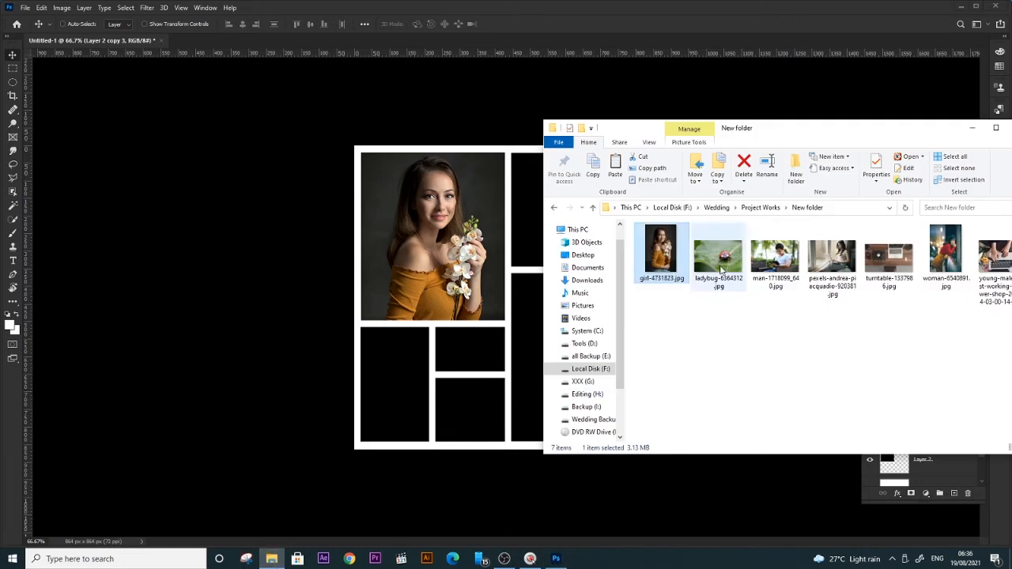
click(724, 283)
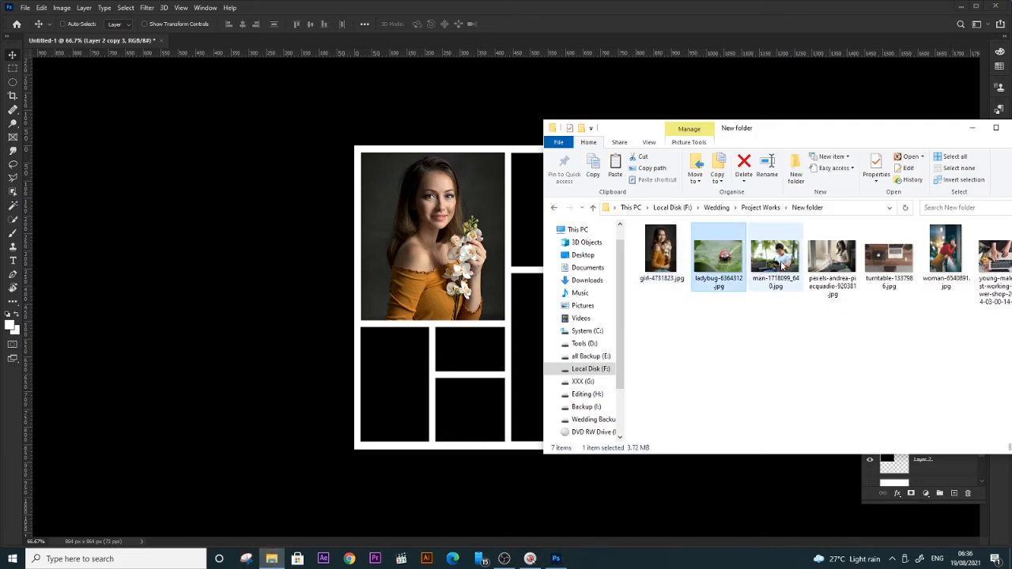
click(945, 261)
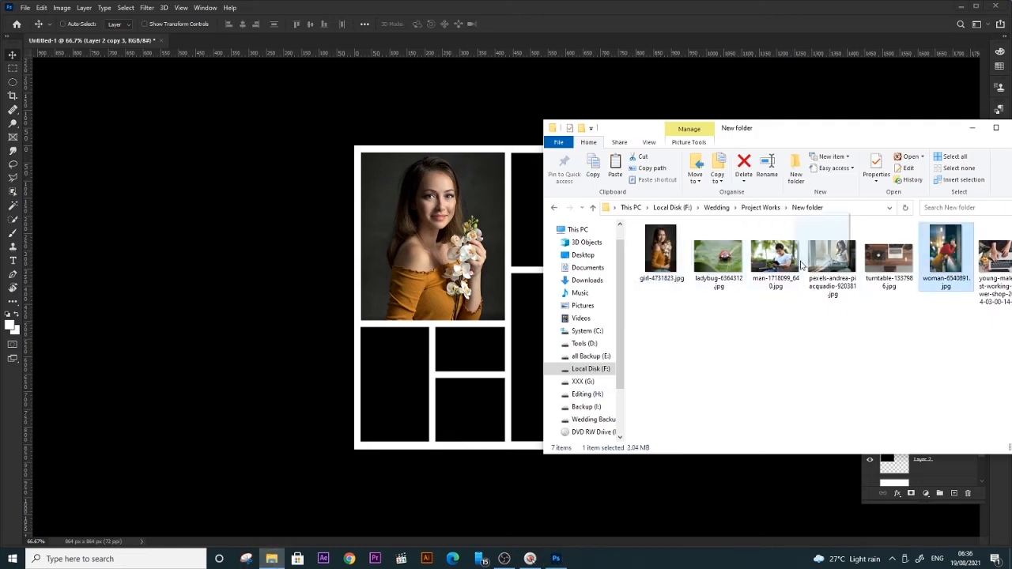
click(504, 267)
drag(505, 261, 590, 324)
key(Return)
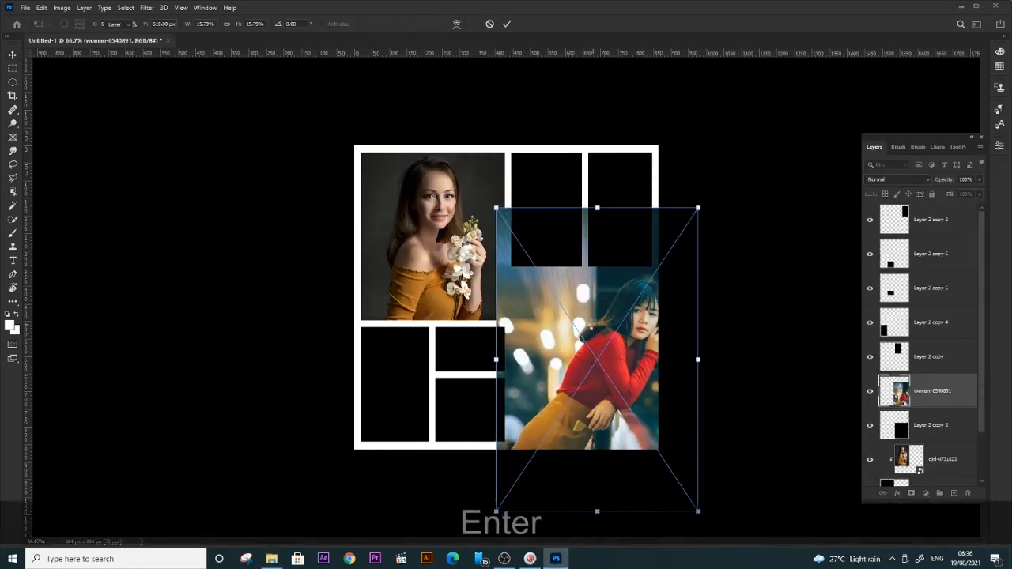
- Clip the woman-6540891 photo to Layer 2 copy 3, then scale it to about 12.4% and reposition it to fill the block
right_click(932, 388)
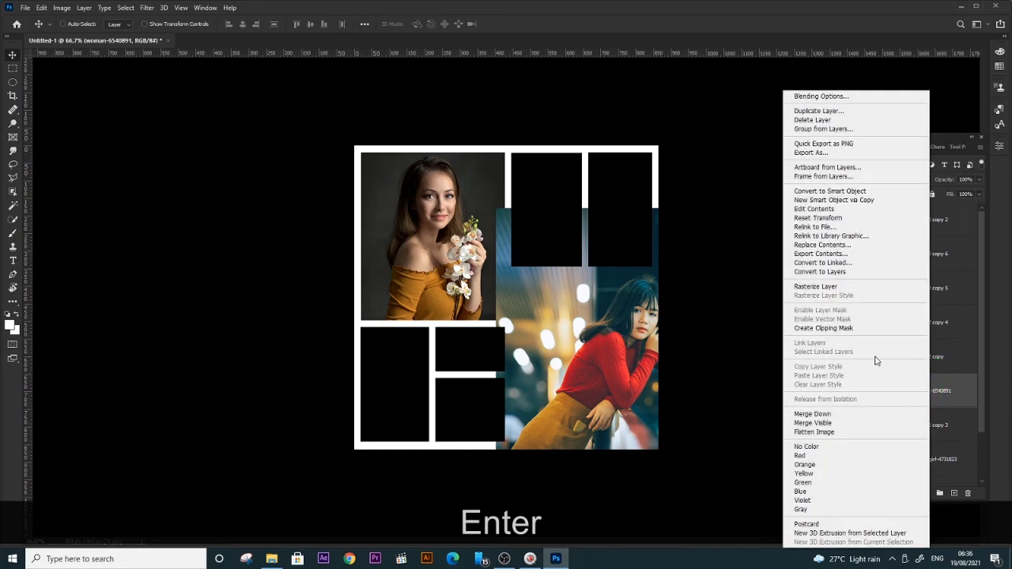
click(852, 333)
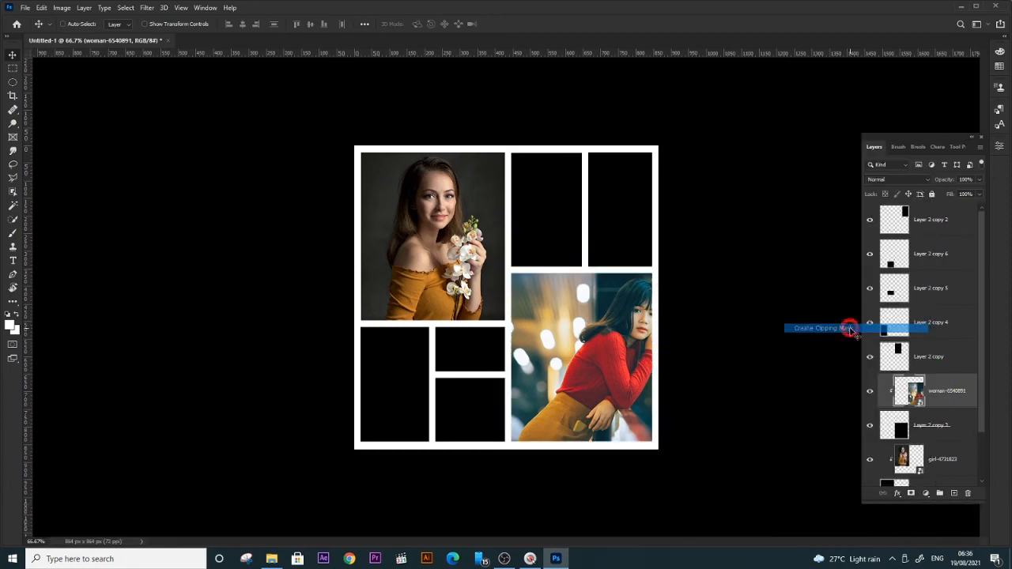
key(ctrl+t)
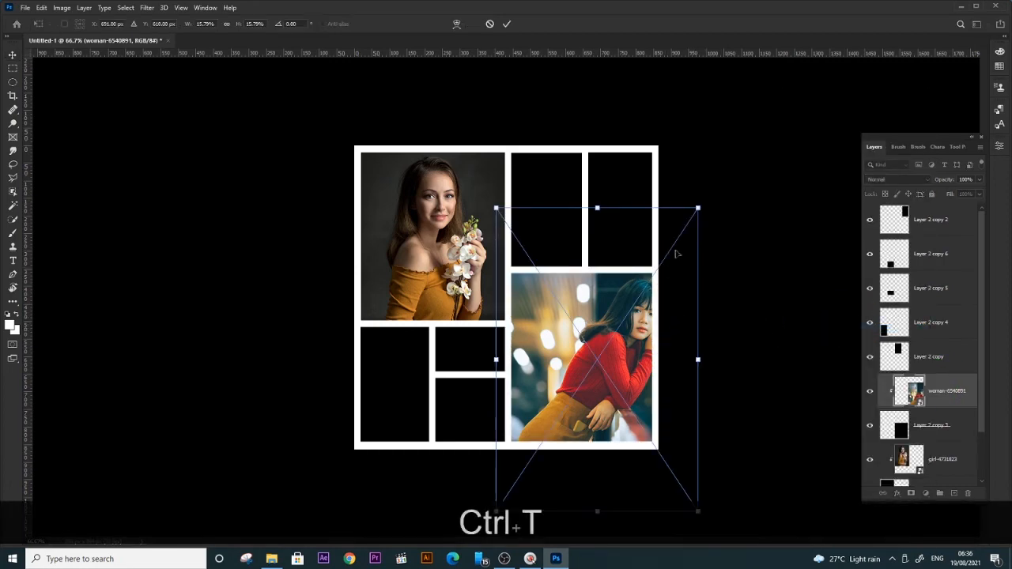
drag(701, 203, 674, 248)
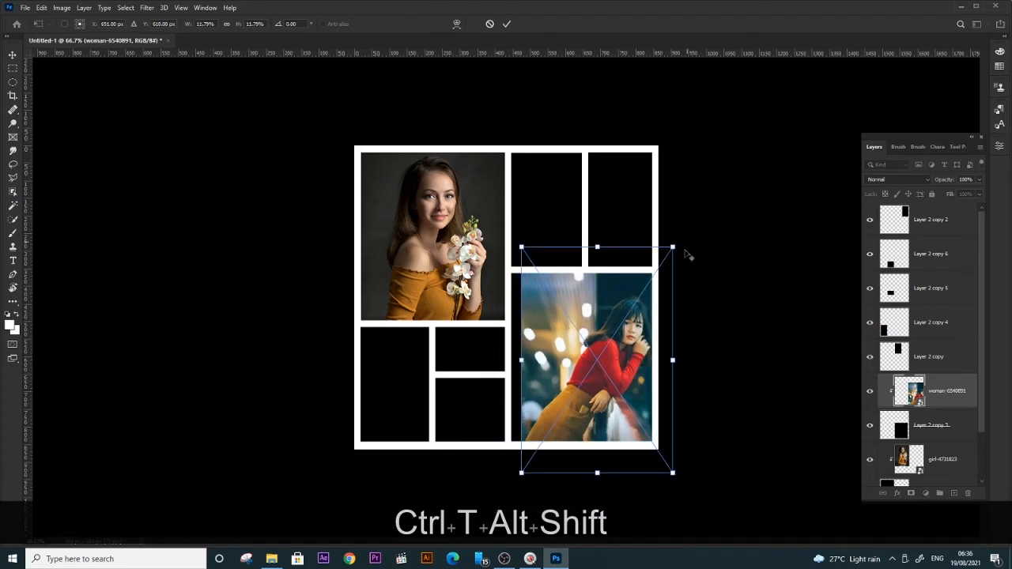
drag(650, 311, 640, 303)
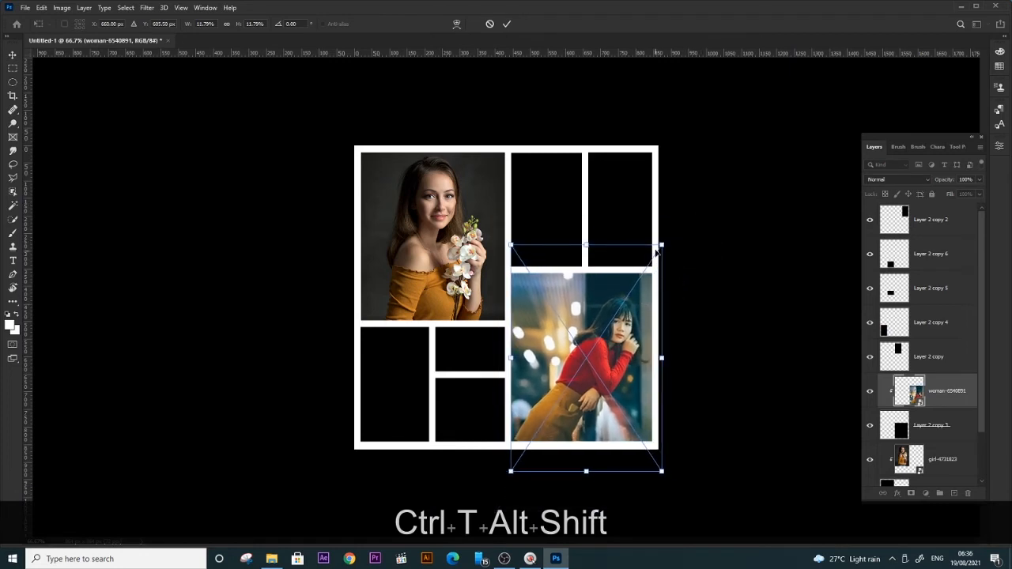
drag(662, 245, 666, 239)
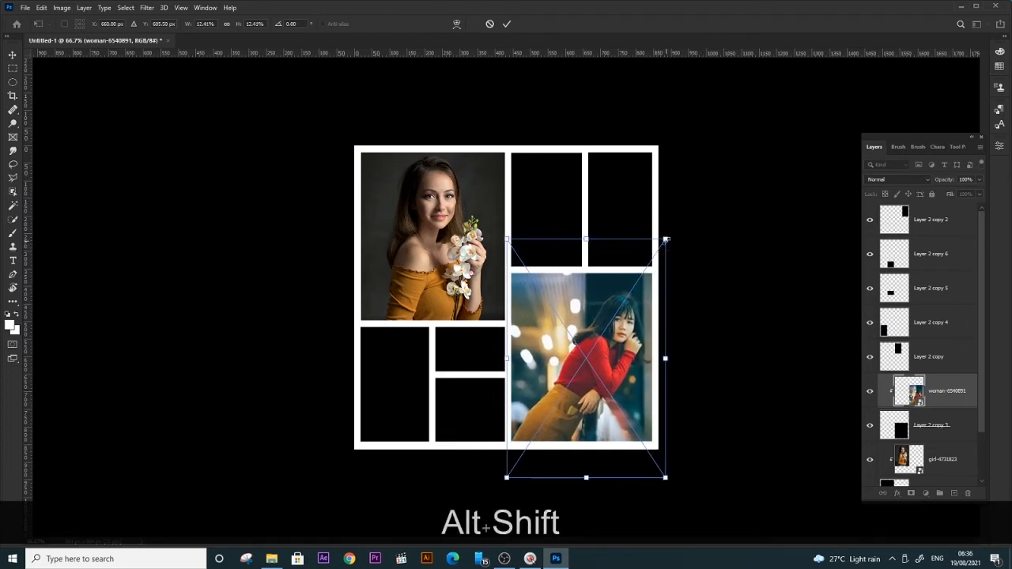
key(alt+shift+Return)
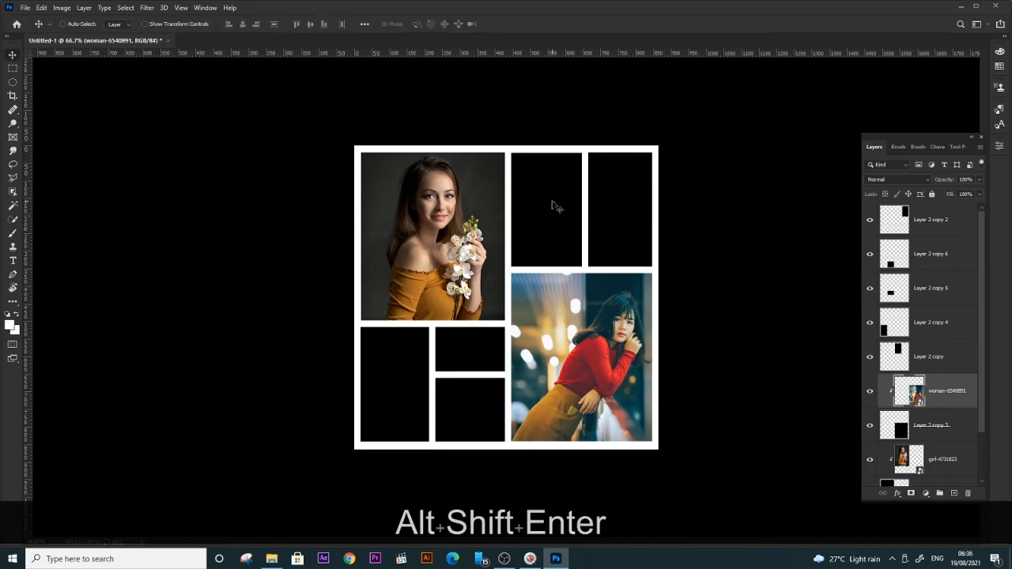
- Make Layer 2 copy, the narrow block beside the first portrait, the active layer
right_click(553, 203)
click(567, 204)
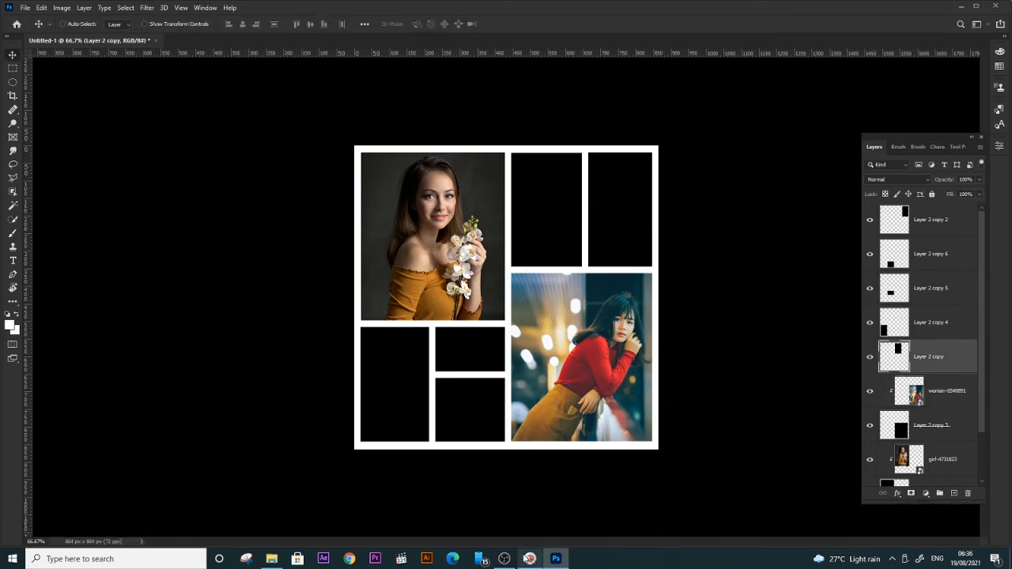
click(272, 560)
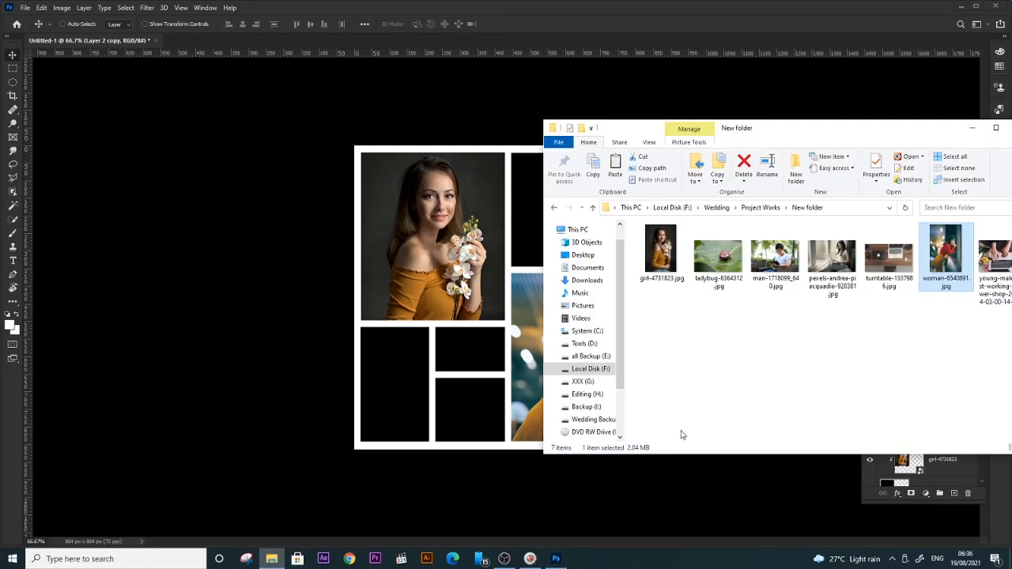
click(727, 325)
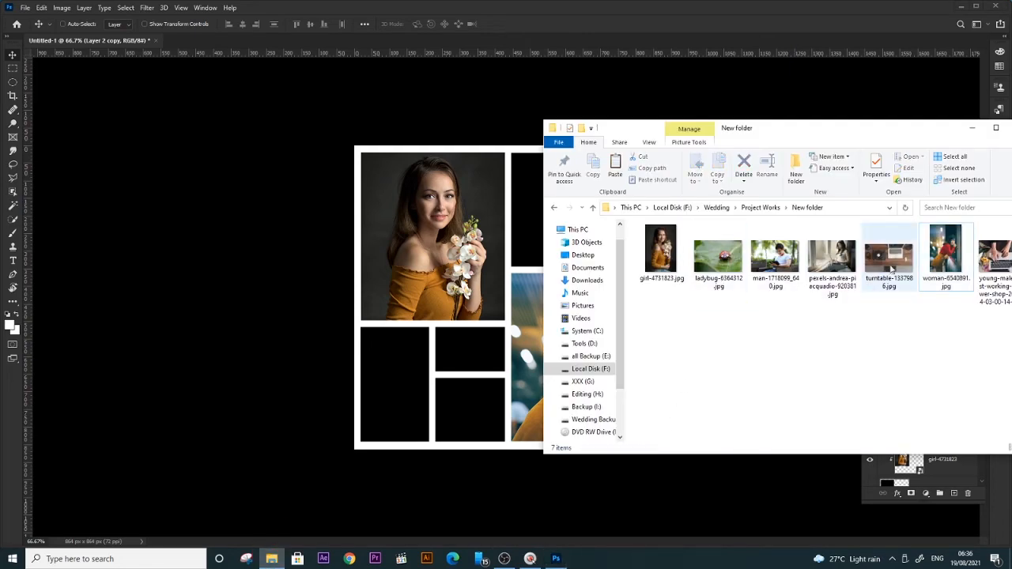
drag(850, 134, 768, 145)
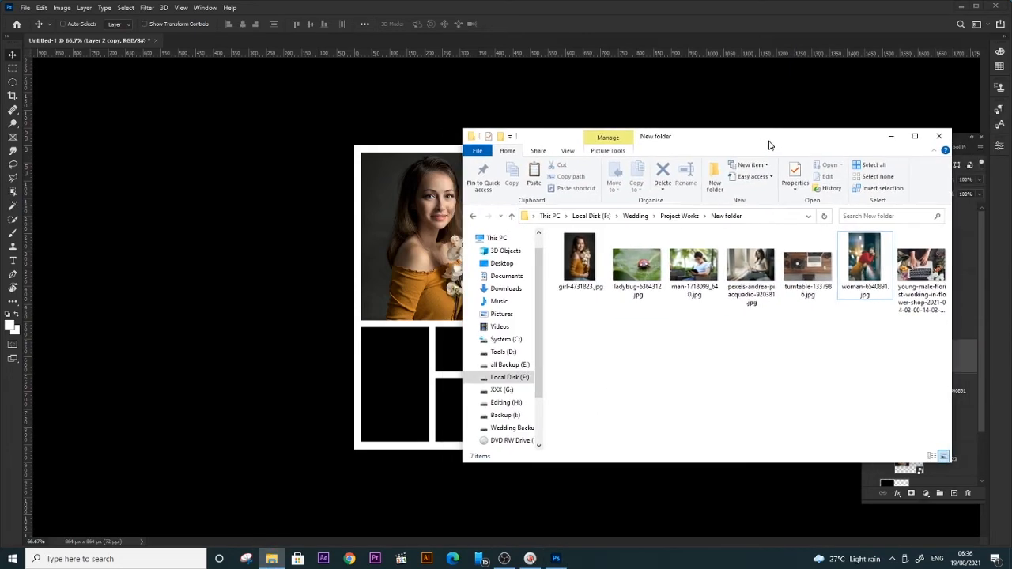
drag(865, 261, 548, 191)
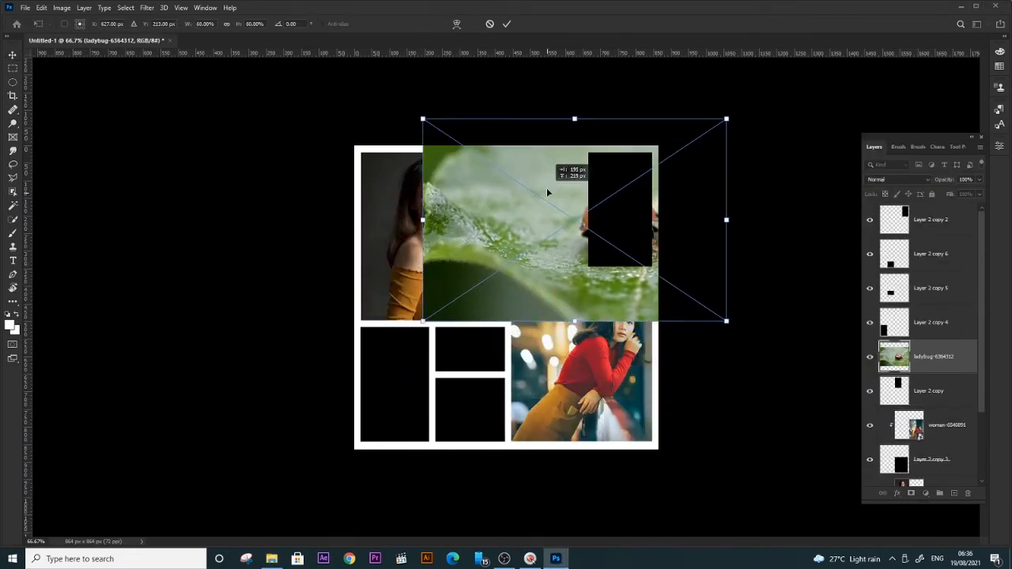
key(Return)
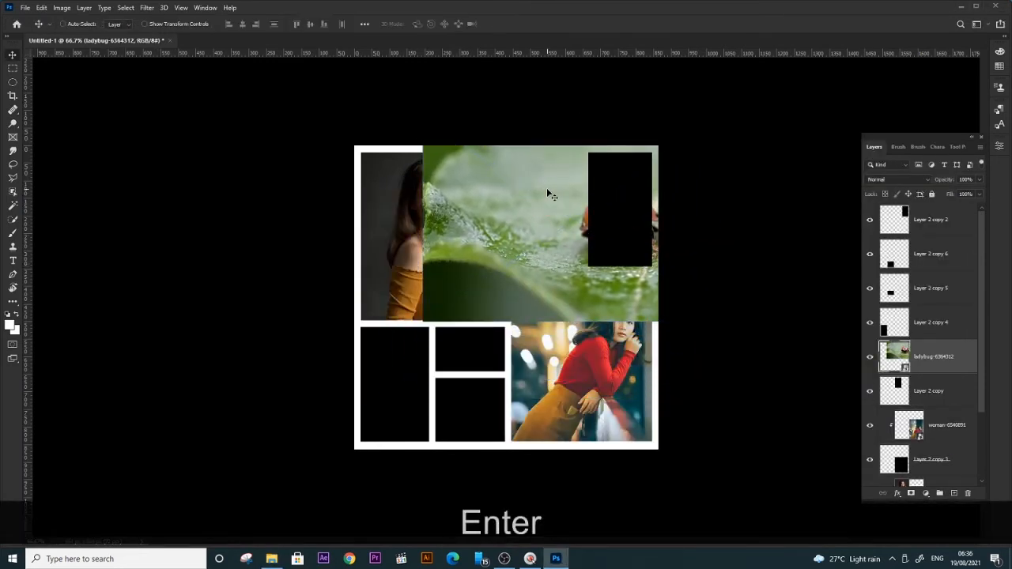
key(BackSpace)
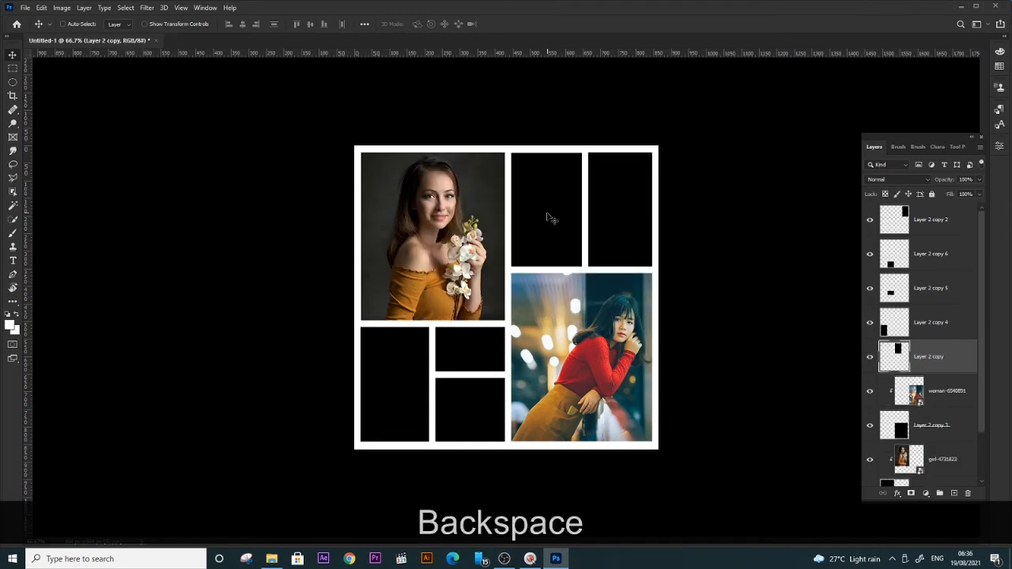
- Select Layer 2 copy and Layer 2 copy 2, the two narrow upper-right blocks, and merge them into one layer
right_click(524, 188)
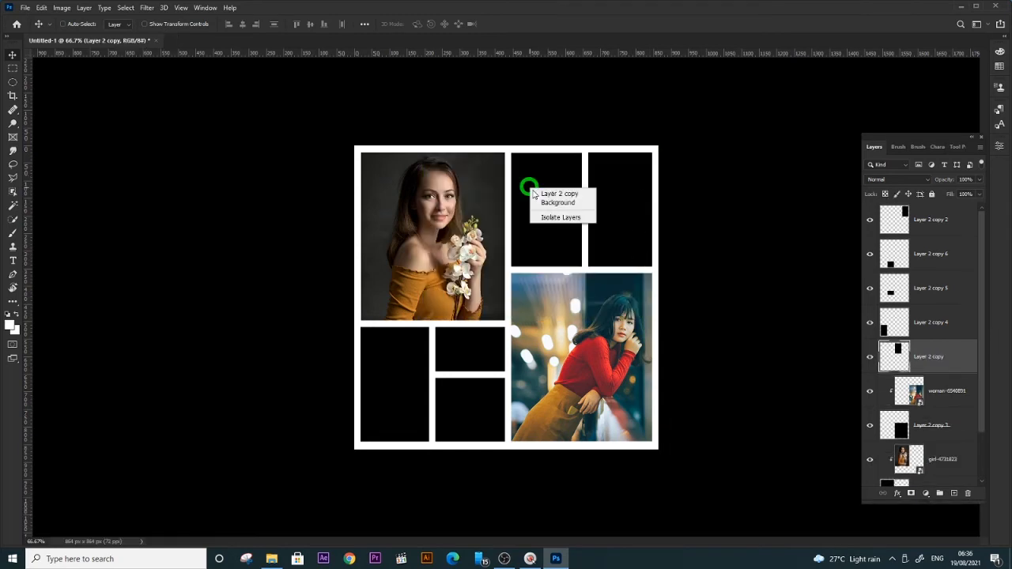
click(535, 193)
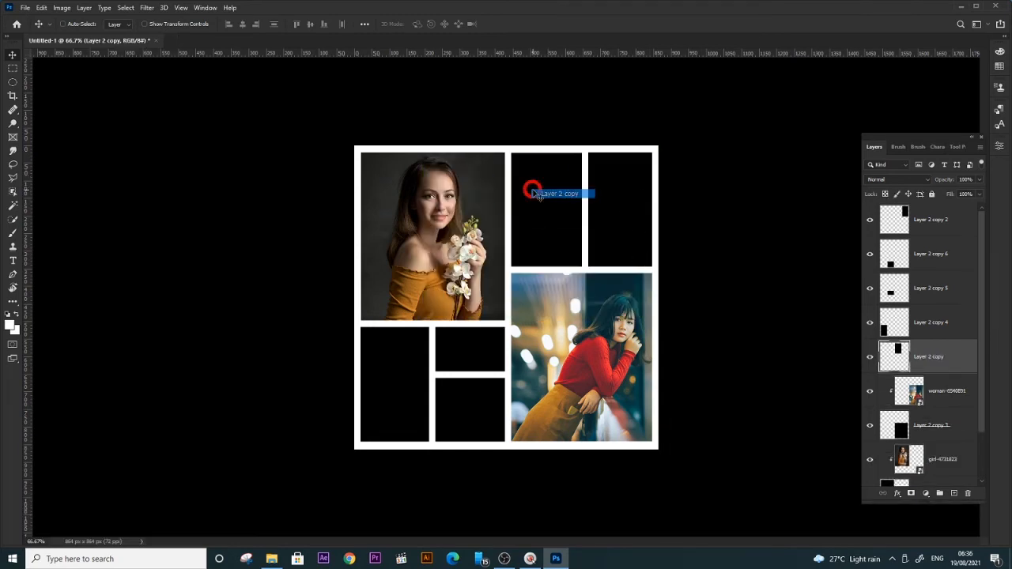
shift+right_click(618, 218)
shift+click(619, 216)
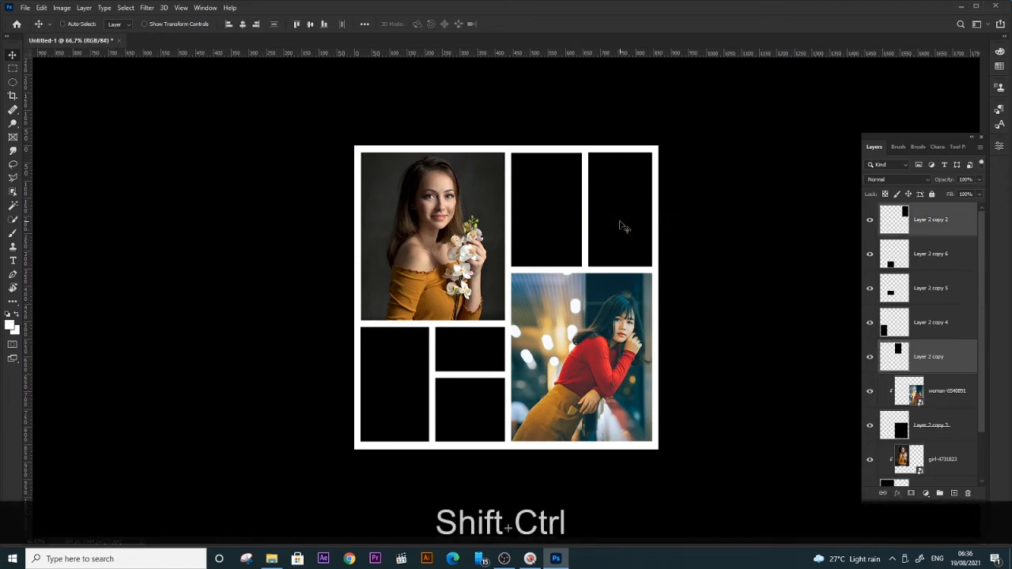
key(ctrl)
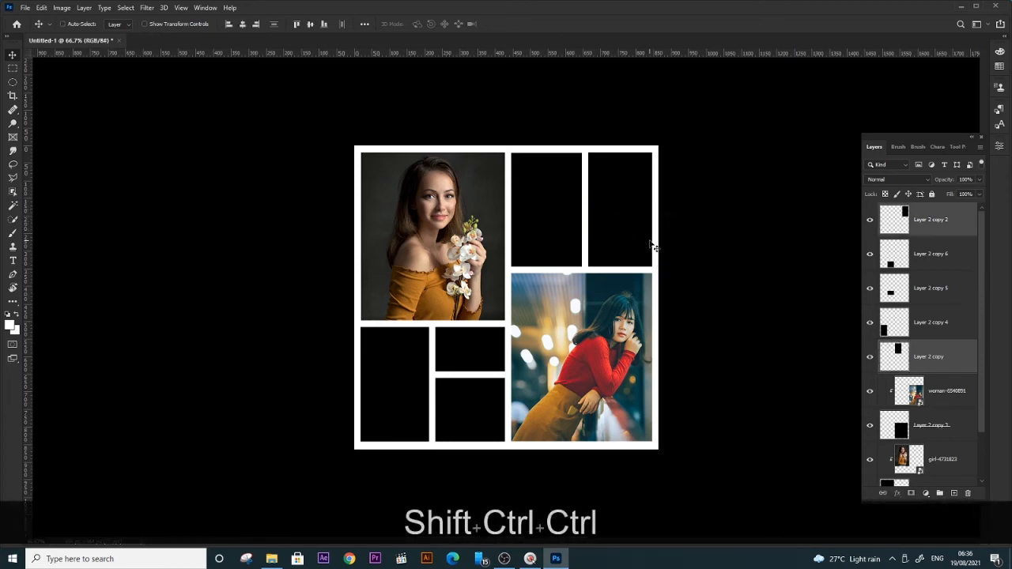
right_click(636, 230)
click(645, 237)
key(shift)
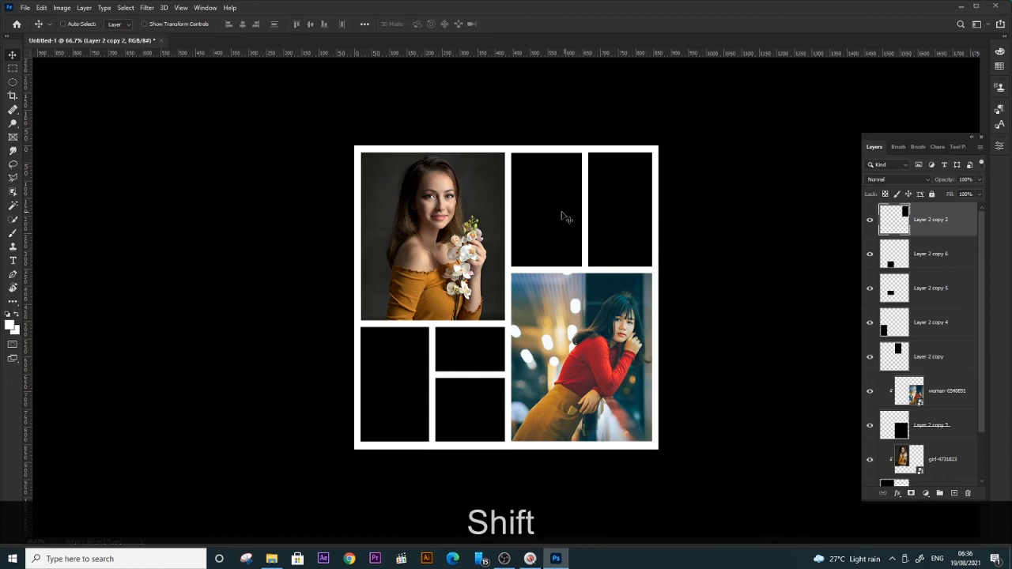
right_click(558, 214)
shift+click(565, 216)
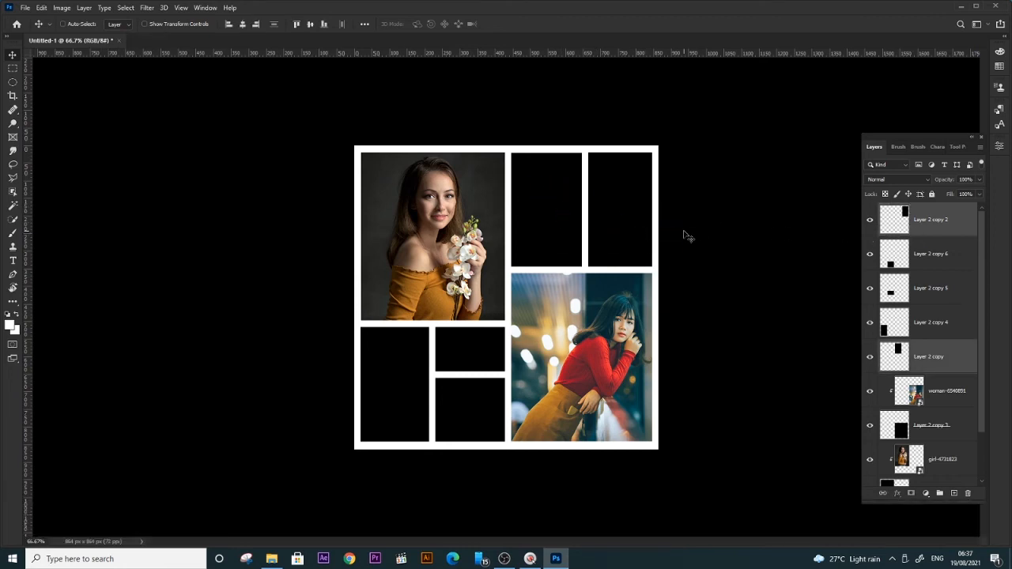
key(ctrl+e)
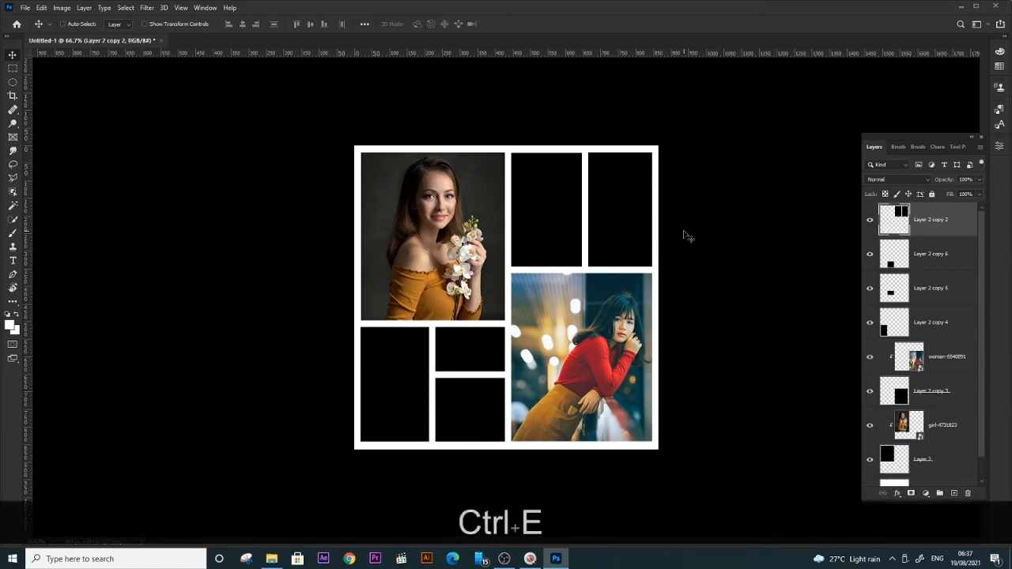
- Shift the merged pair of blocks over the first portrait as a test and undo the move
right_click(621, 211)
click(623, 214)
drag(622, 213, 561, 210)
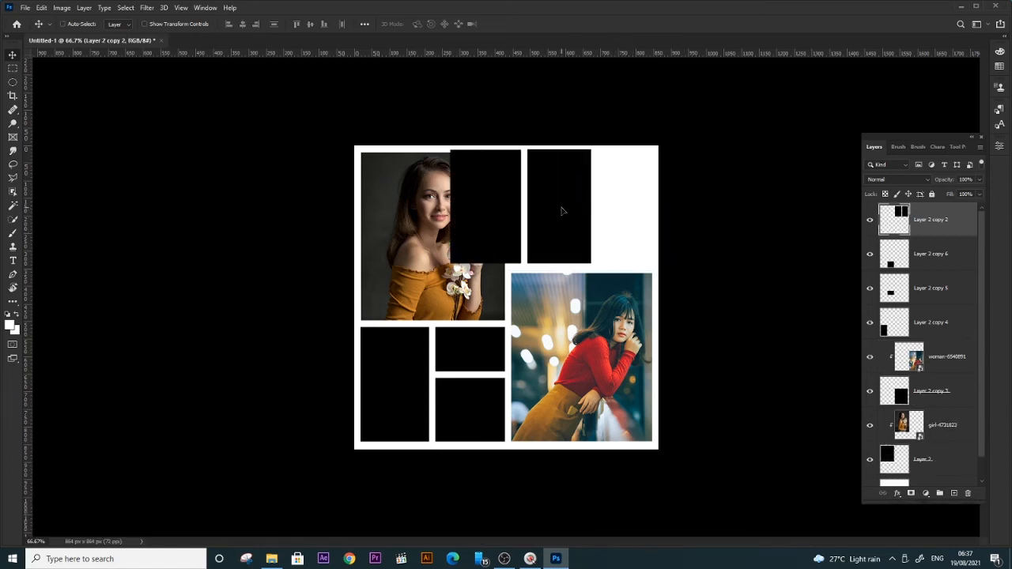
key(ctrl+z)
- Place turntable-1337986.jpg from File Explorer over the merged upper-right blocks, scaled to about 124.6%
key(alt+Tab)
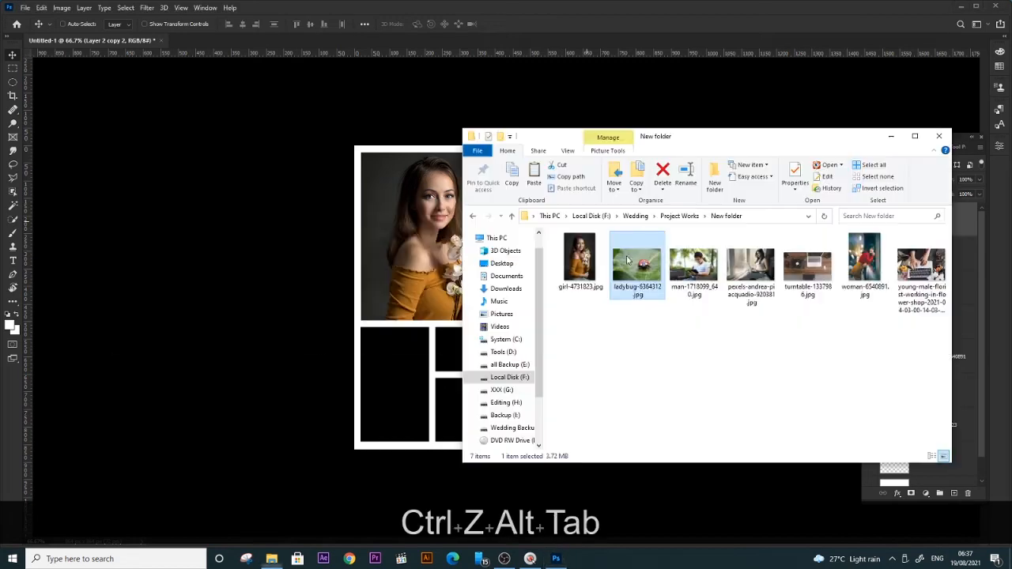
click(707, 289)
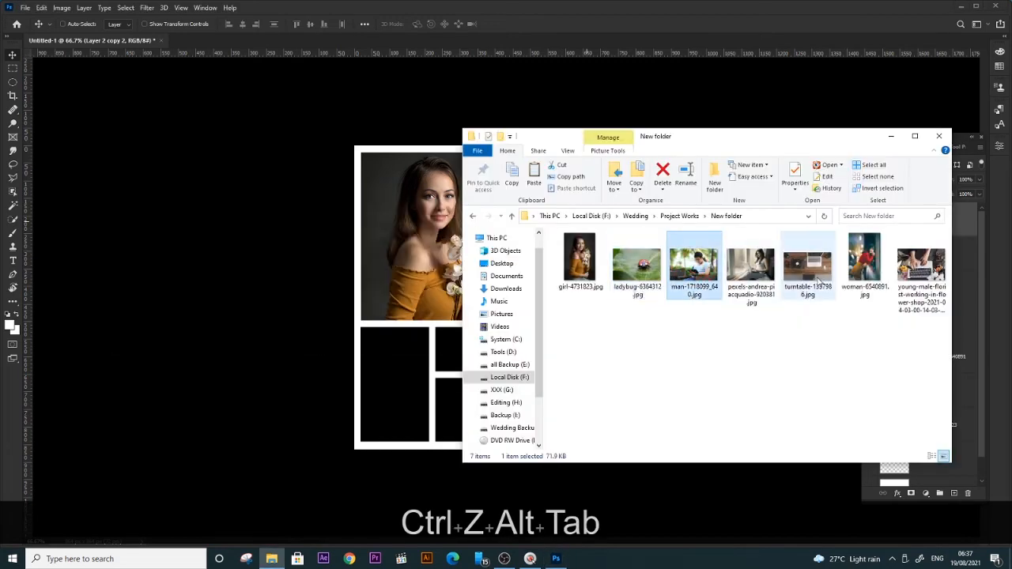
drag(807, 273, 422, 222)
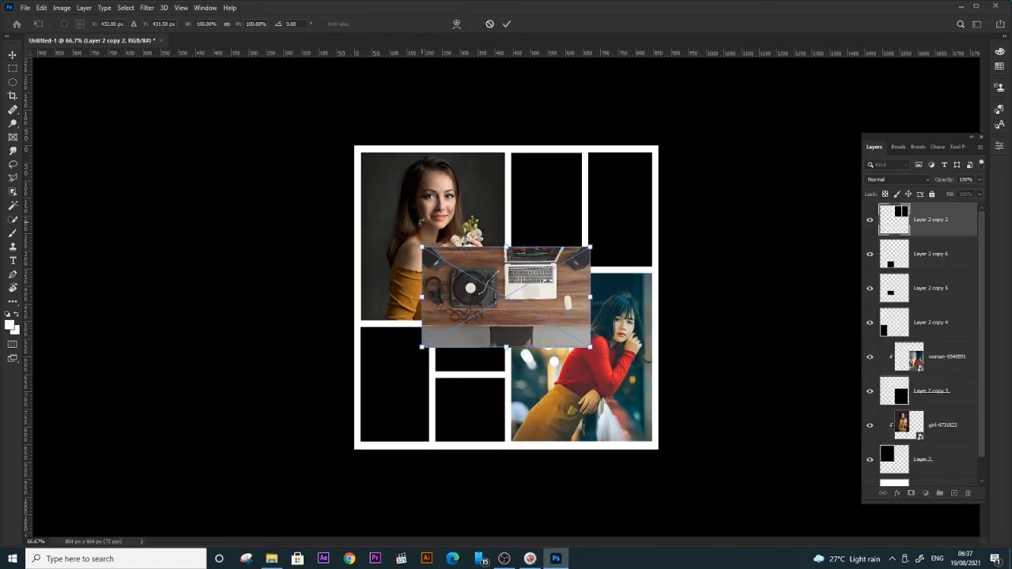
drag(649, 174, 682, 148)
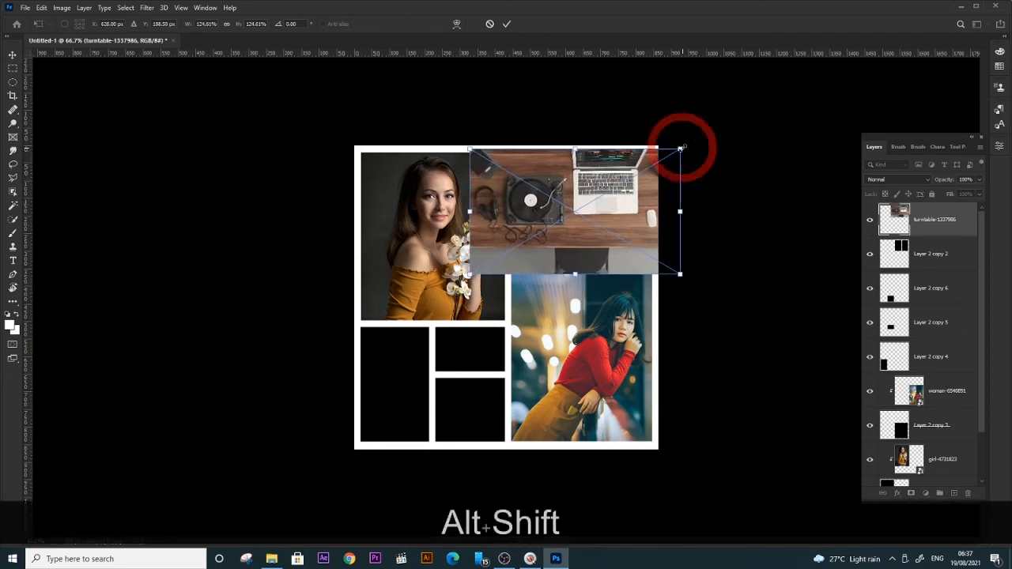
key(Return)
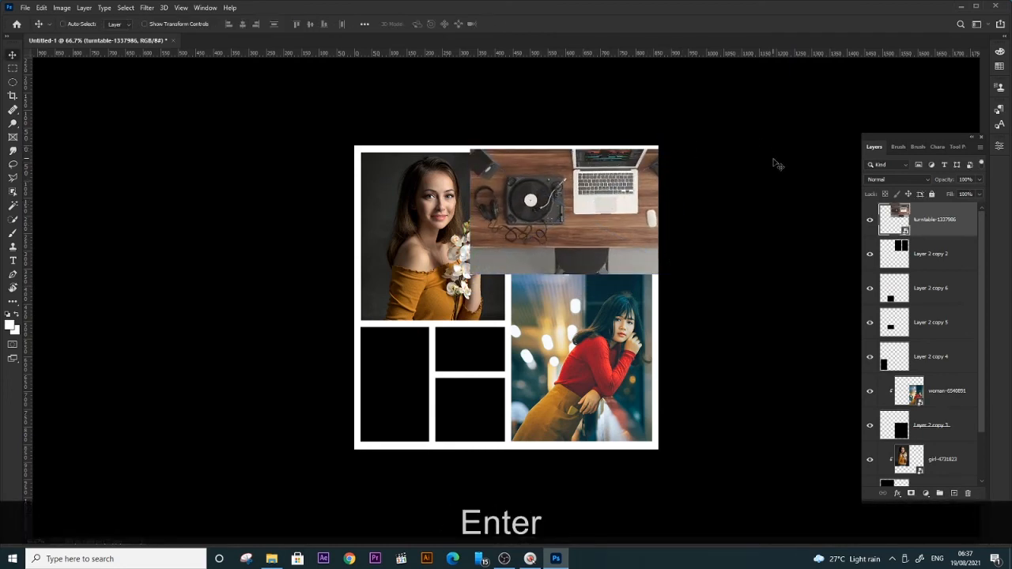
- Clip the turntable photo to Layer 2 copy 2 and reposition it so the turntable and laptop each fit their block
right_click(928, 223)
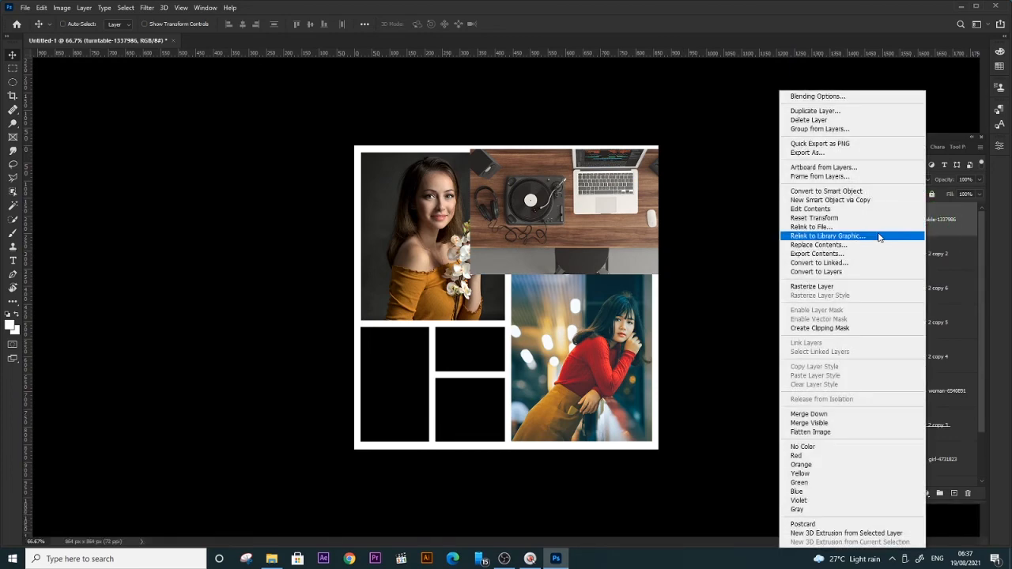
click(840, 329)
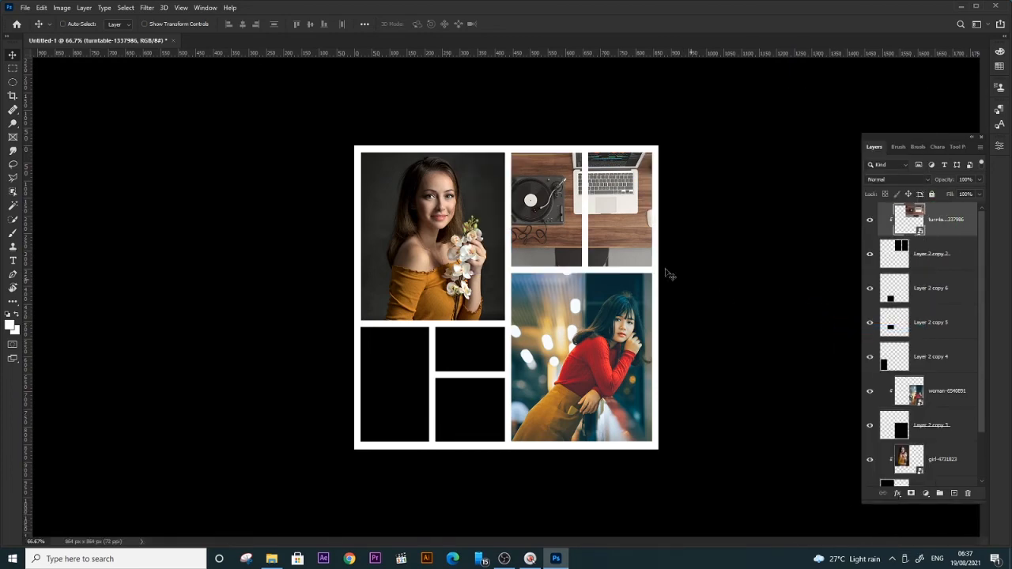
key(ctrl+t)
drag(602, 235, 619, 234)
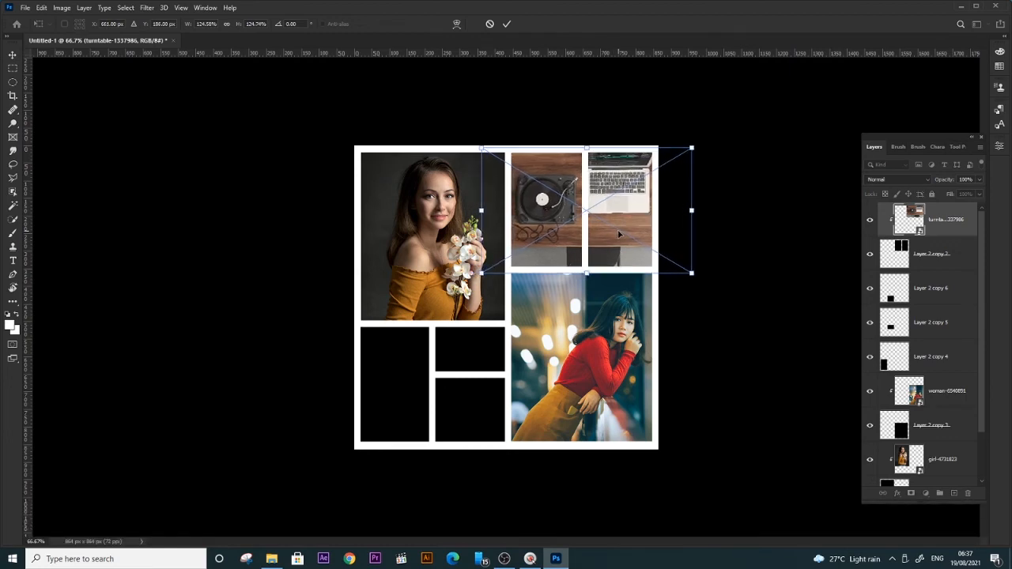
key(Return)
- Activate Layer 2 copy 4 and place ladybug-6364312.jpg from File Explorer above it, over the tall lower-left block
right_click(388, 352)
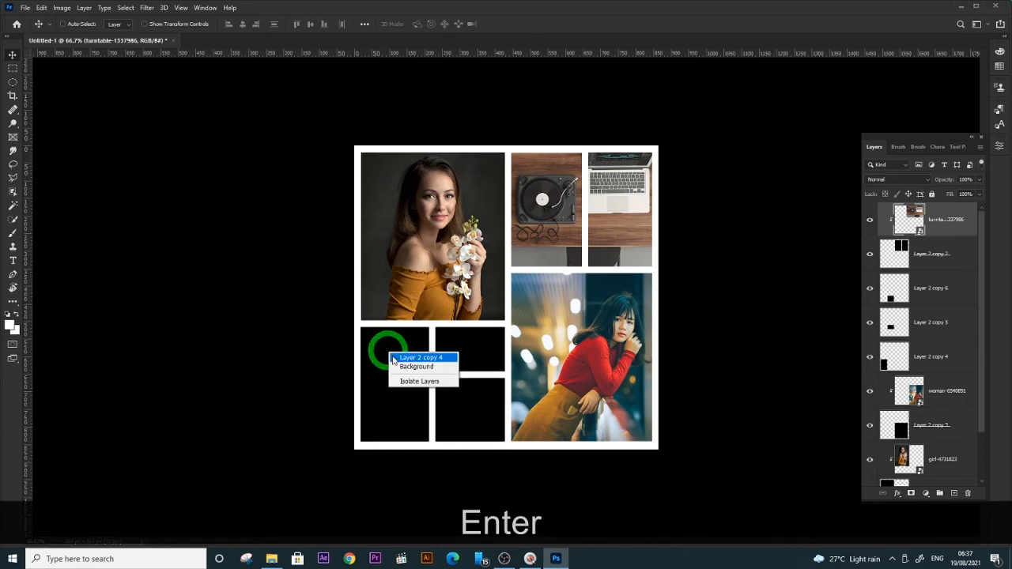
click(393, 358)
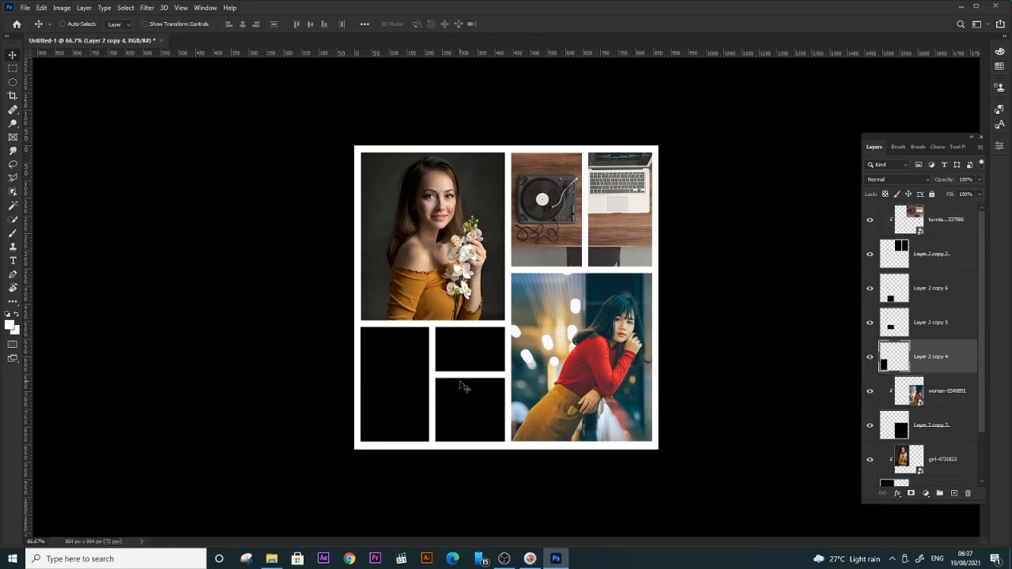
key(alt+Tab)
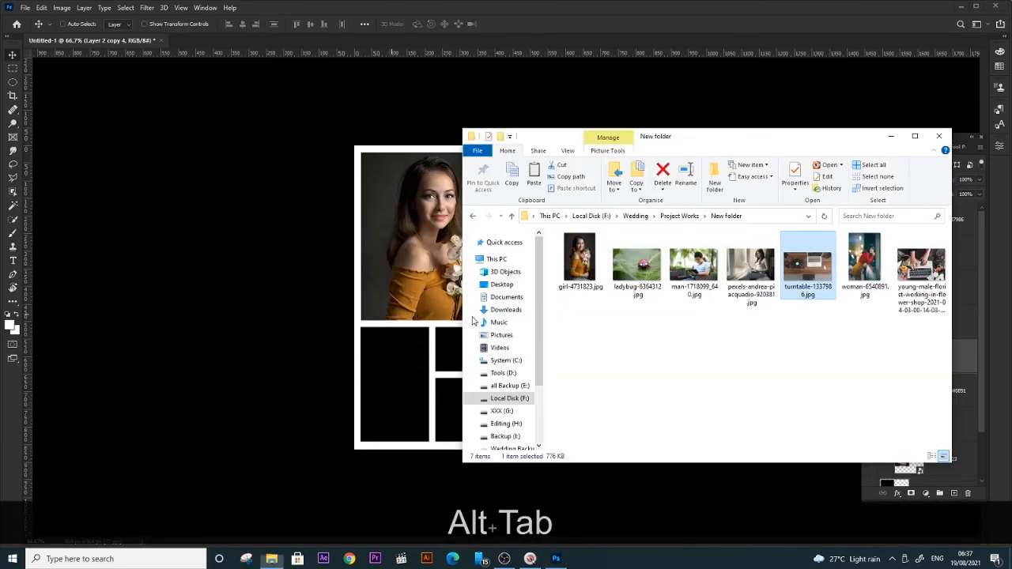
drag(642, 277, 311, 455)
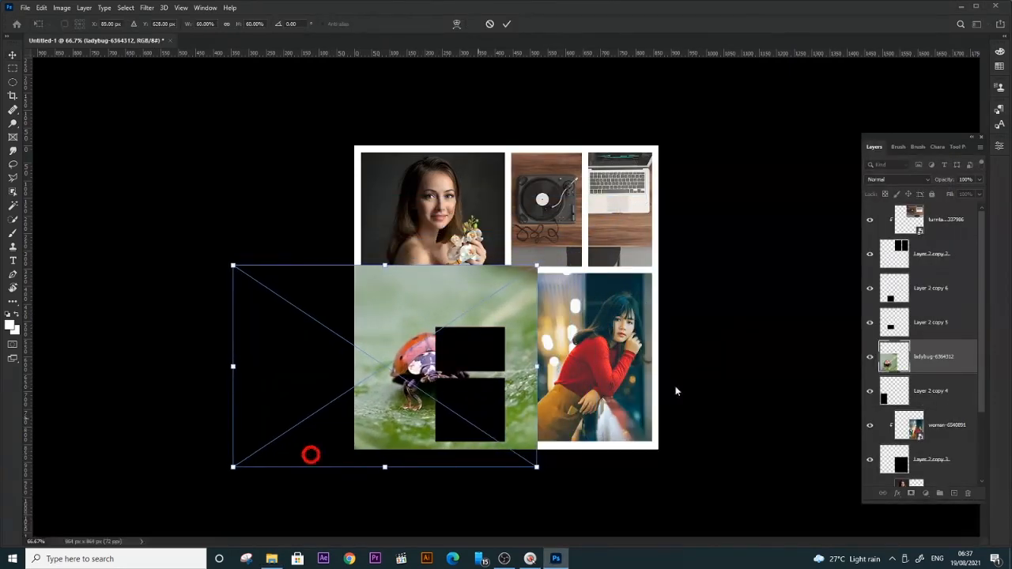
key(Return)
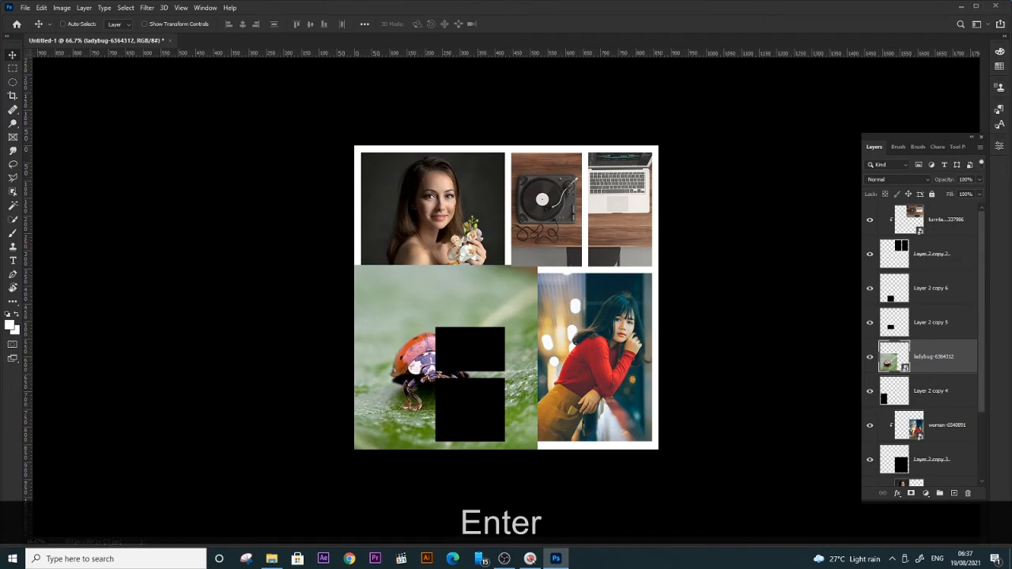
- Clip the ladybug photo to Layer 2 copy 4, then scale it to about 41.6% and center the ladybug in the block
right_click(928, 362)
click(847, 332)
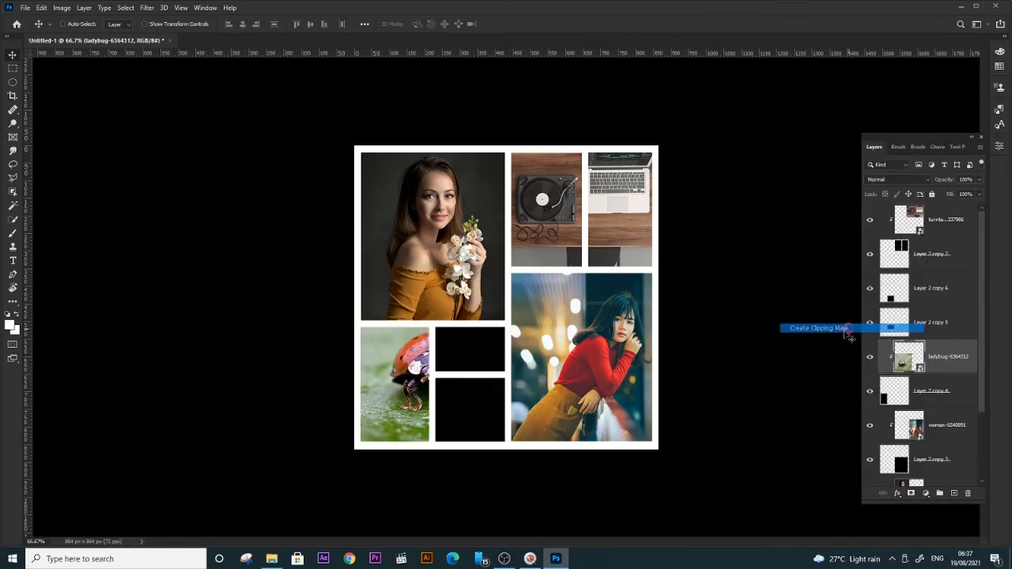
key(ctrl)
key(ctrl+t)
drag(463, 348, 439, 347)
drag(510, 271, 431, 353)
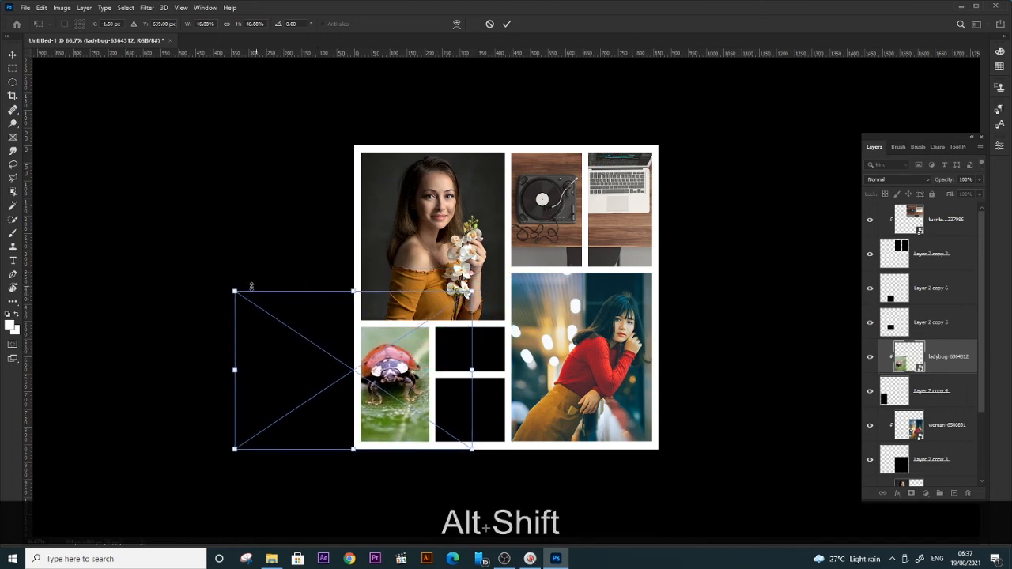
drag(232, 289, 267, 291)
key(shift+Return)
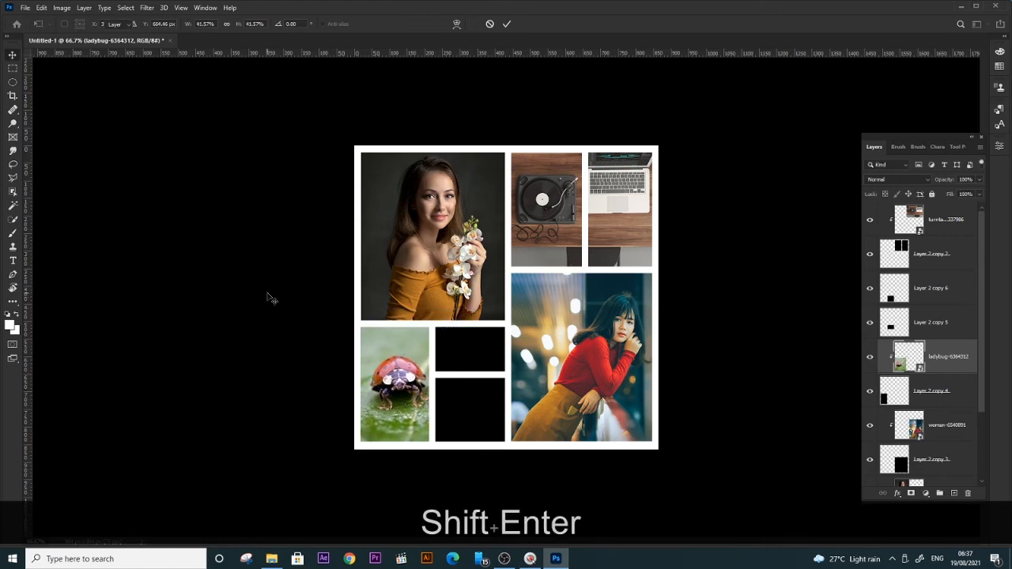
- Activate Layer 2 copy 5 and place man-1718099_640.jpg from File Explorer over the small block beside the ladybug
right_click(479, 351)
click(484, 353)
key(alt+Tab)
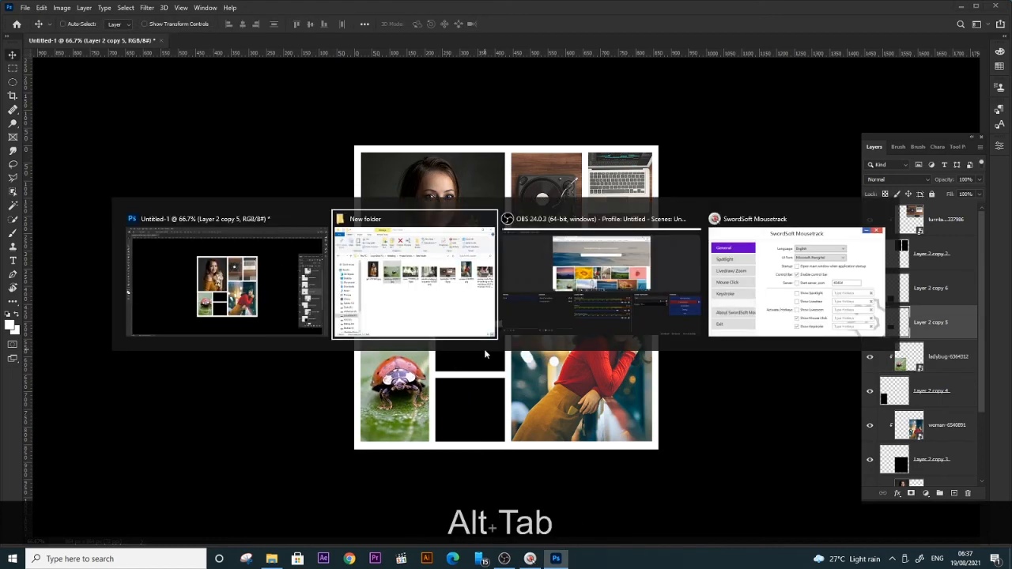
drag(695, 269, 430, 340)
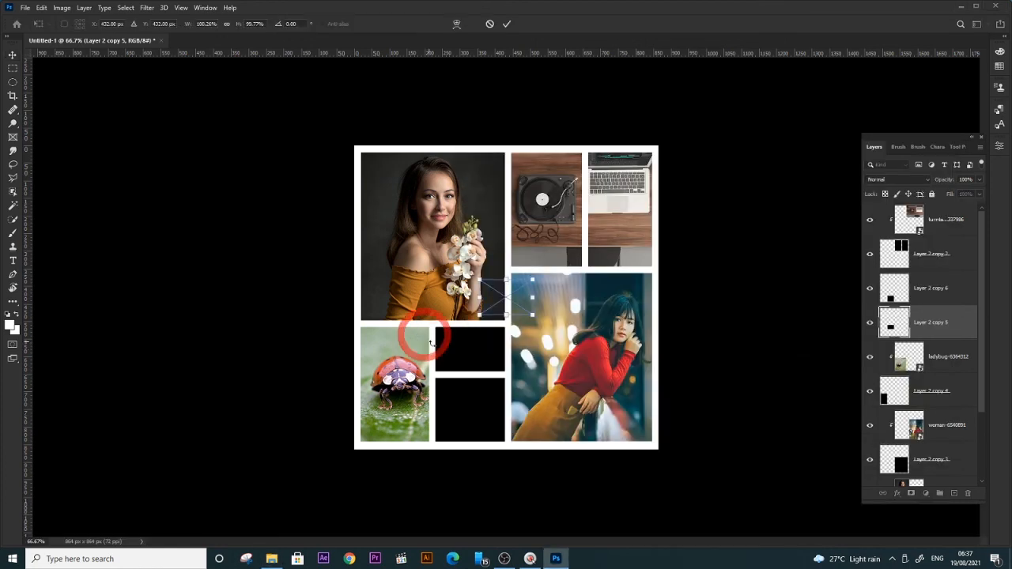
drag(517, 310, 476, 357)
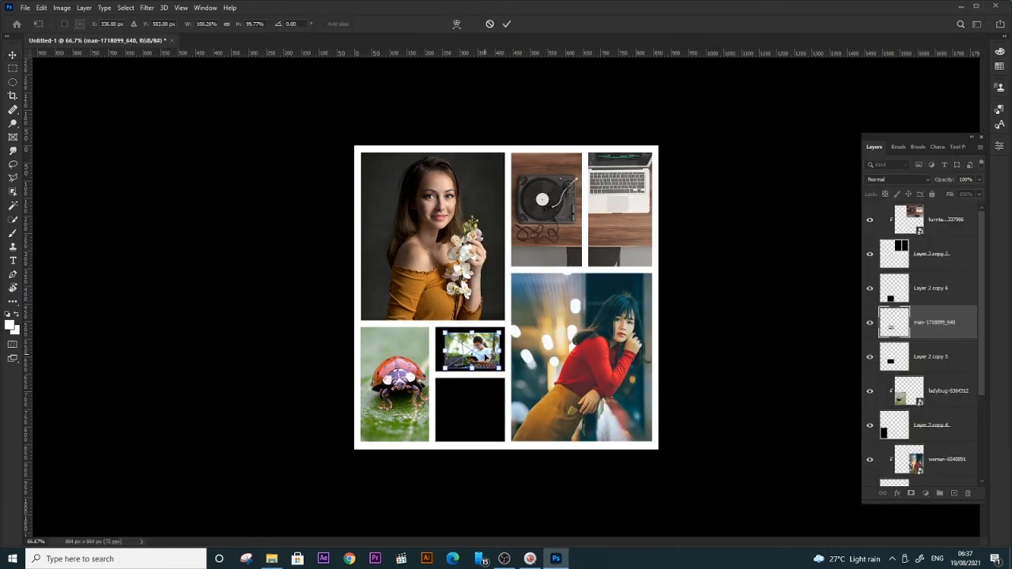
key(Return)
- Enlarge the man-1718099_640 photo until it covers the small block, then clip it to Layer 2 copy 5
key(ctrl+t)
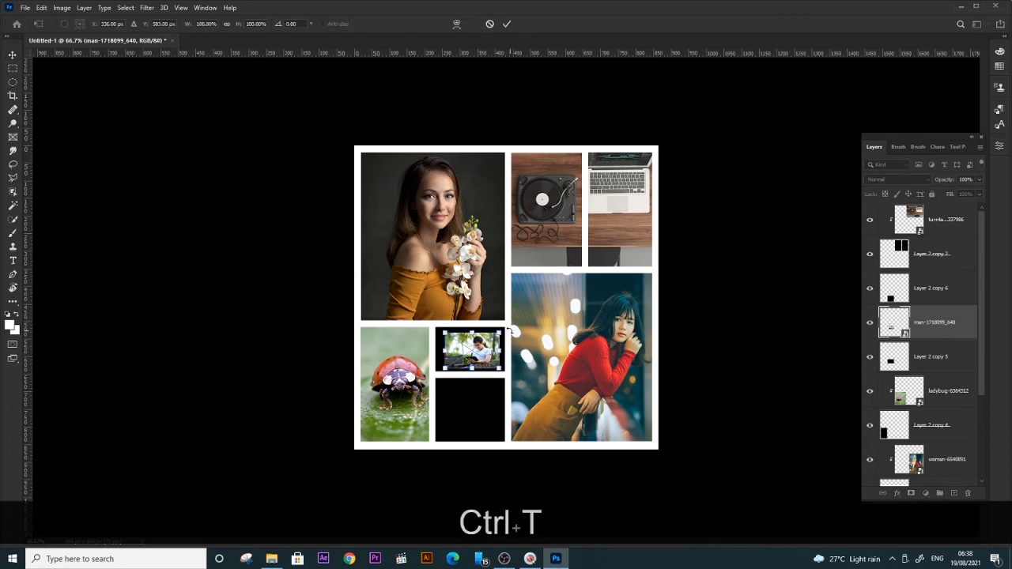
drag(501, 332, 518, 326)
key(Return)
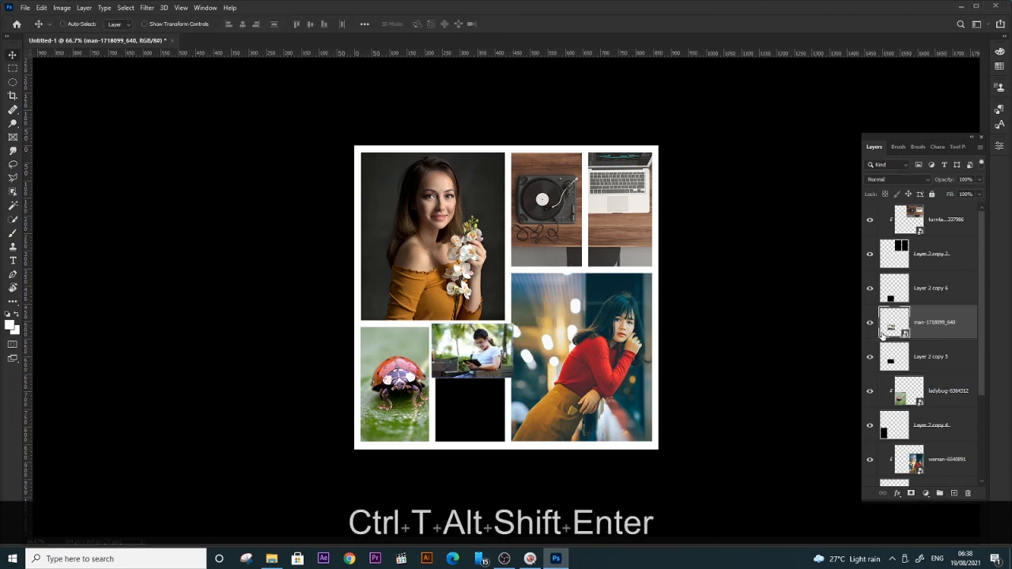
right_click(923, 333)
click(863, 335)
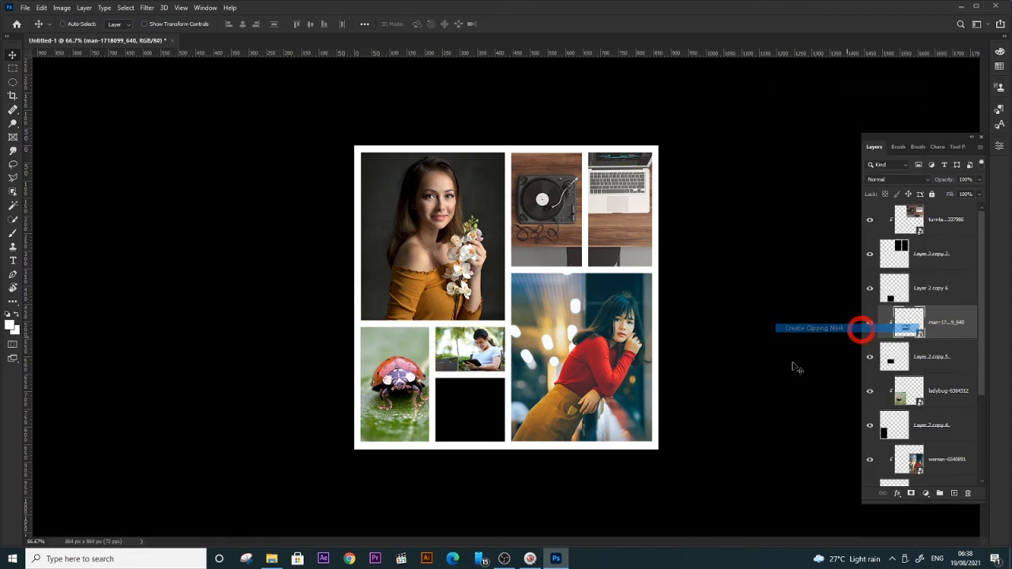
- Activate Layer 2 copy 6, place the young-male-florist-working-in-flower-shop photo from File Explorer above it, and clip the photo to that block
right_click(484, 405)
click(485, 409)
key(alt+Tab)
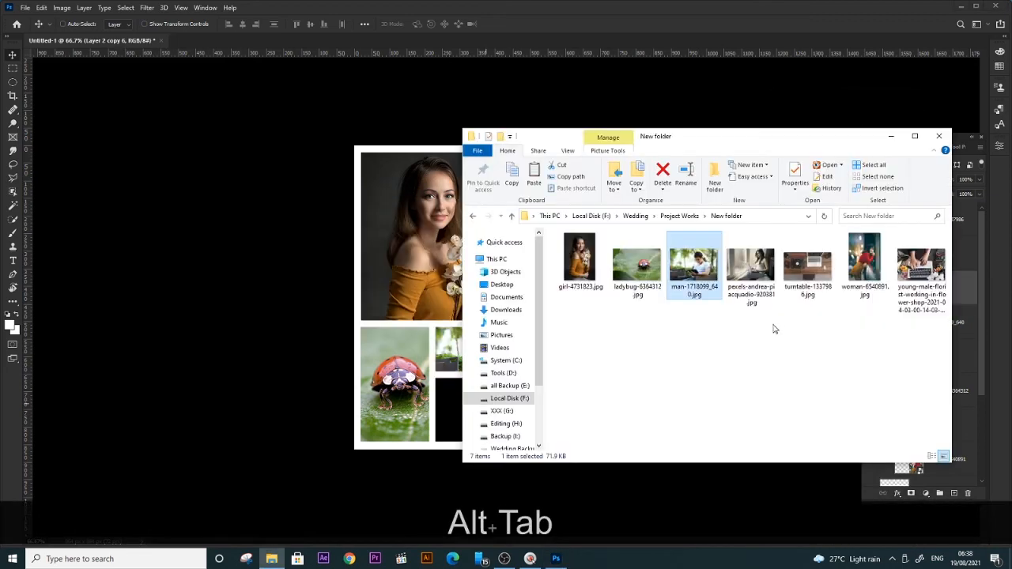
drag(909, 273, 445, 408)
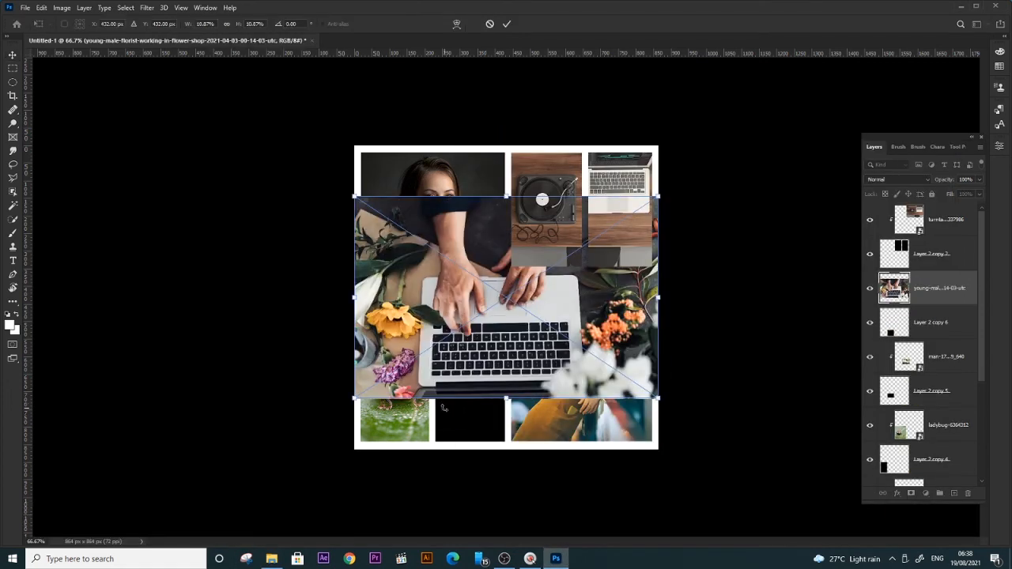
key(Return)
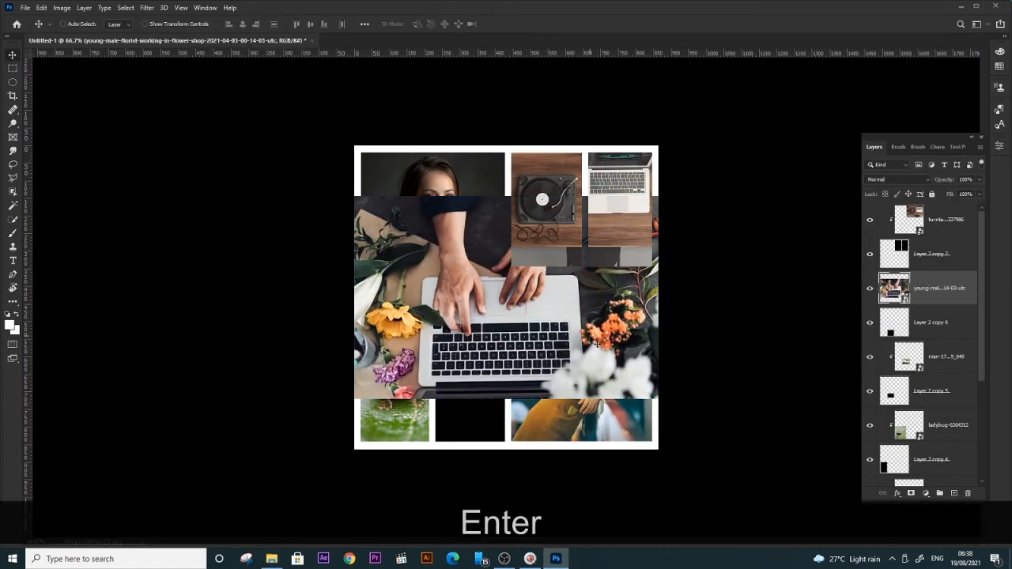
right_click(894, 302)
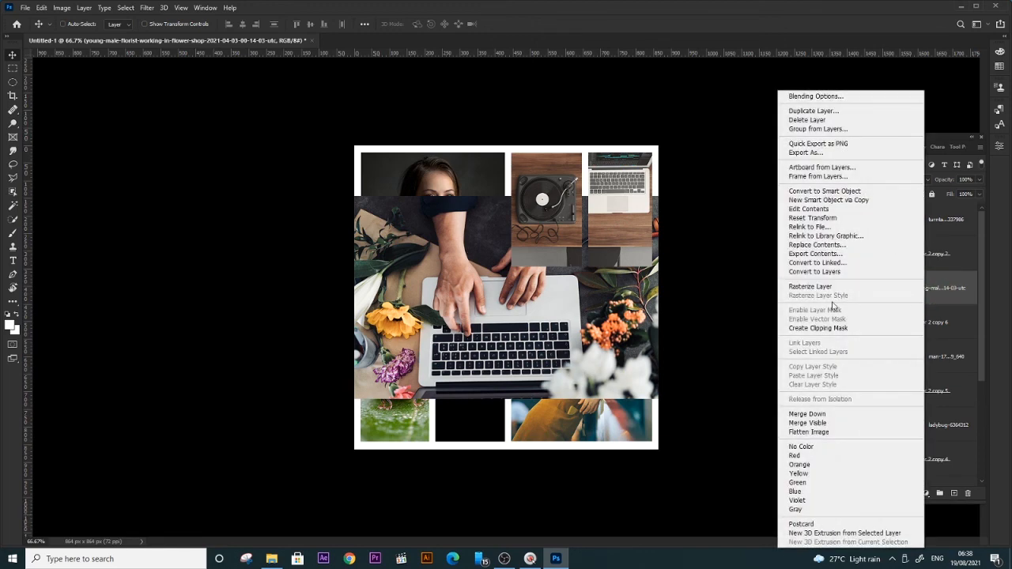
click(819, 327)
key(ctrl+t)
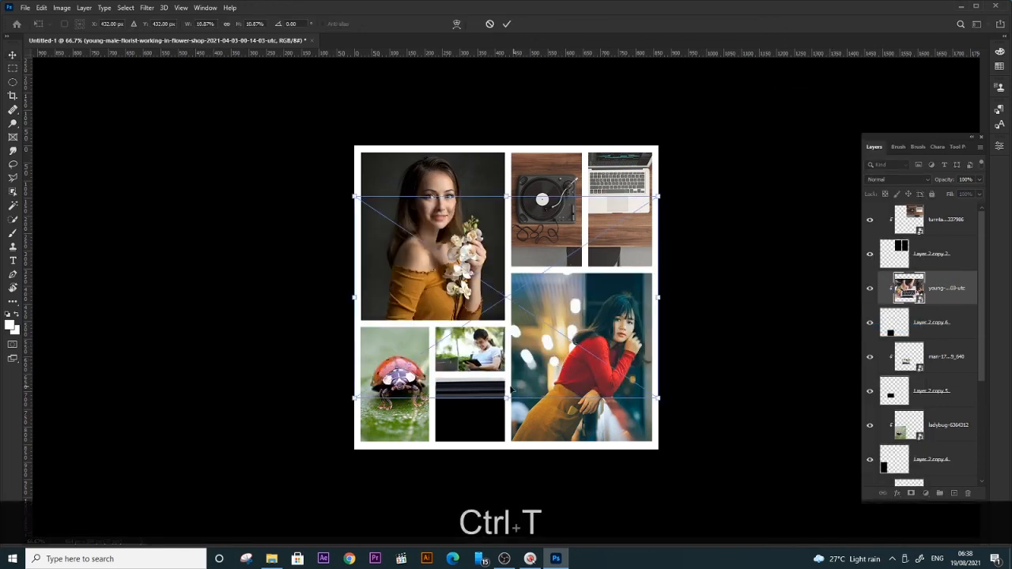
drag(511, 390, 495, 461)
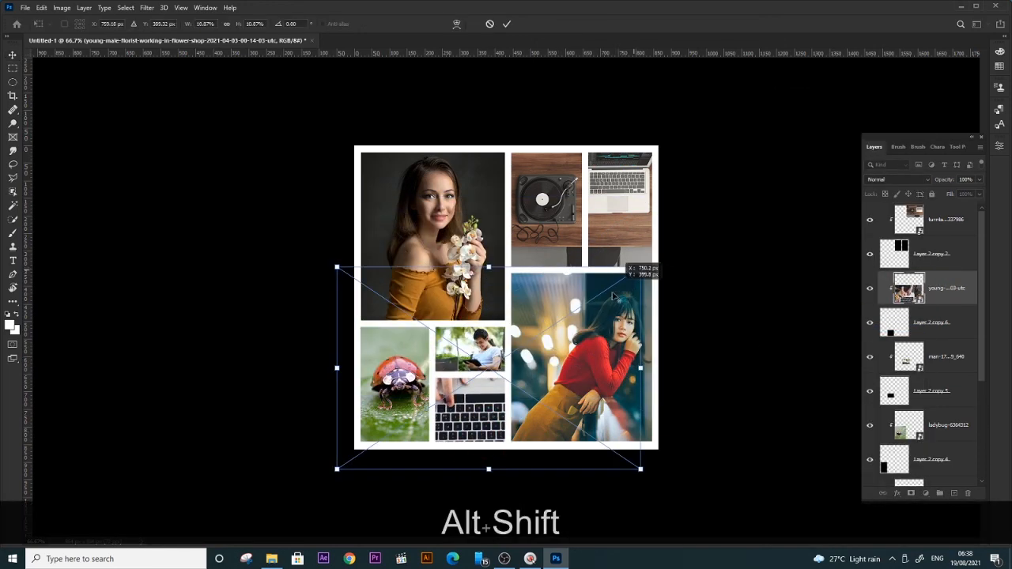
drag(641, 269, 624, 287)
key(Escape)
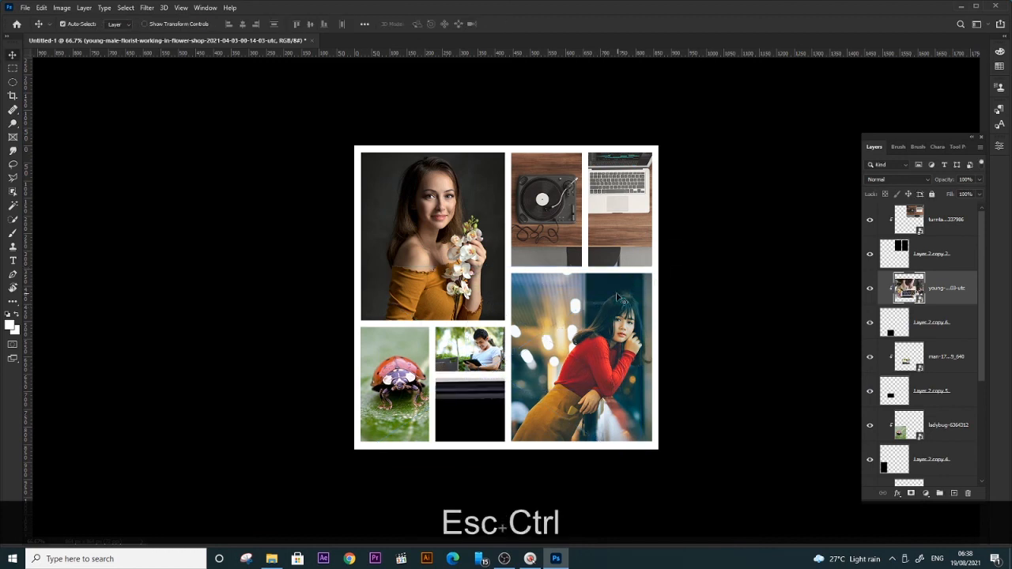
- Scale the florist photo to about 7.58% and reposition it so the hand, flowers and keyboard fill the last block
key(ctrl+t)
drag(564, 403, 558, 395)
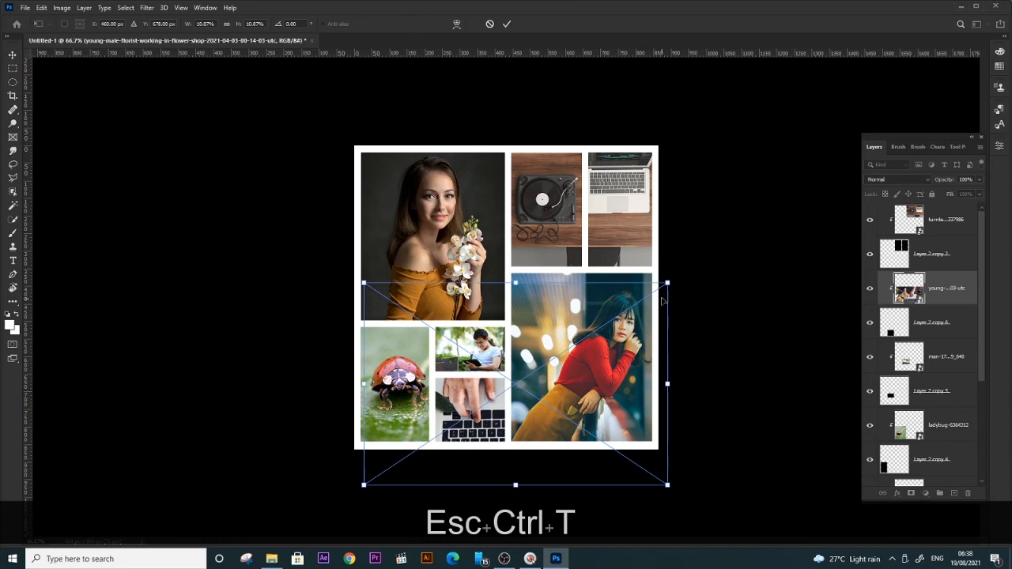
drag(671, 281, 624, 312)
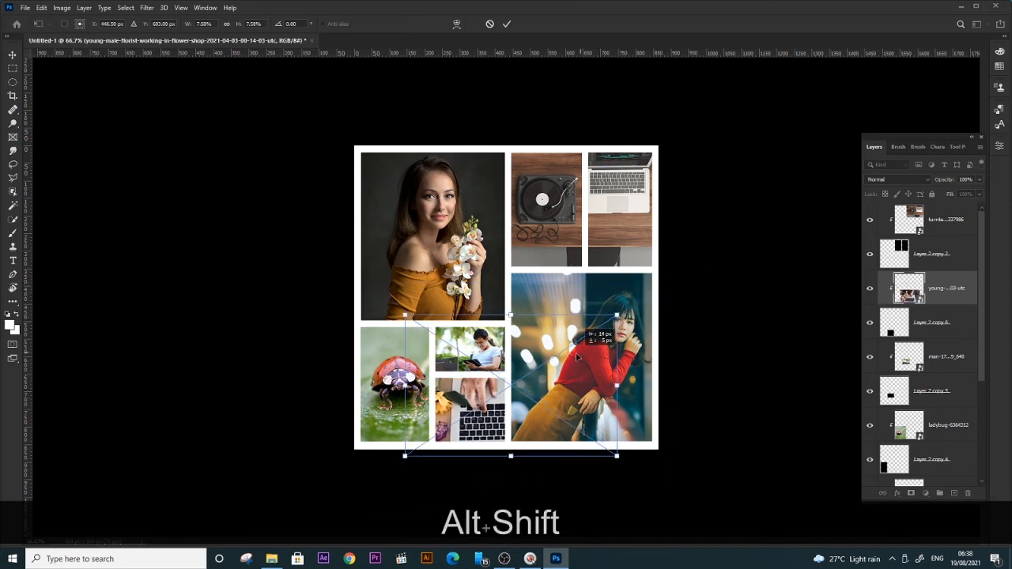
key(Return)
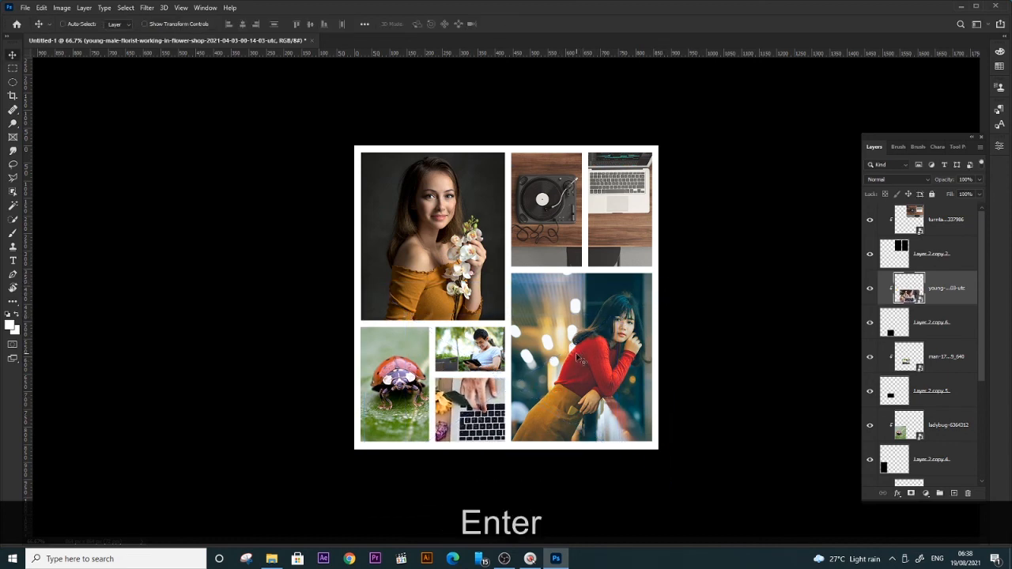